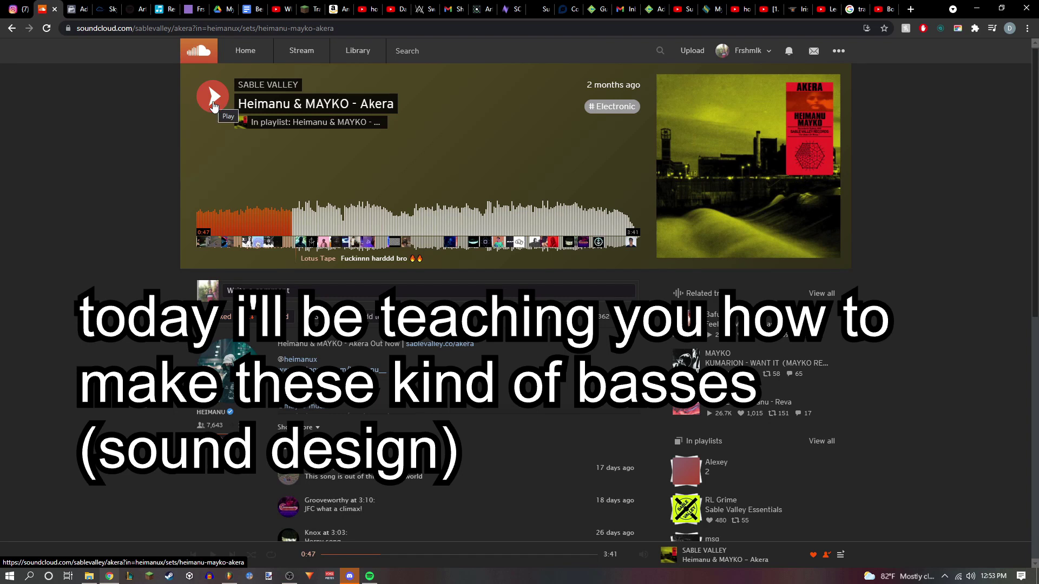
# Play the Heimanu & MAYKO - Akera reference track on SoundCloud
pyautogui.click(213, 101)
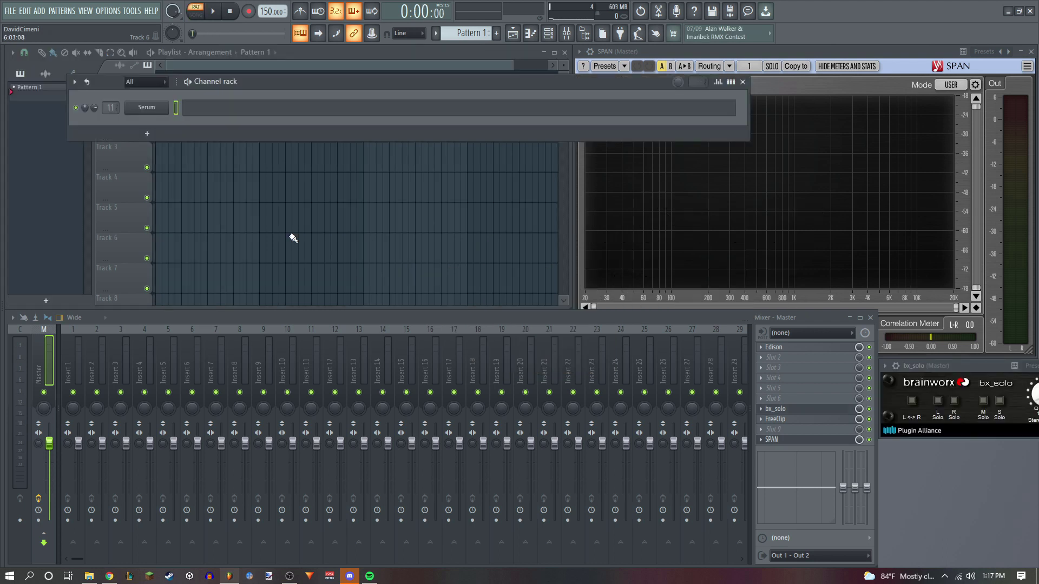
# Preview several samples in Bass One-Shots, including oneshot_26, ending on oneshot_29_G
pyautogui.moveTo(1, 290)
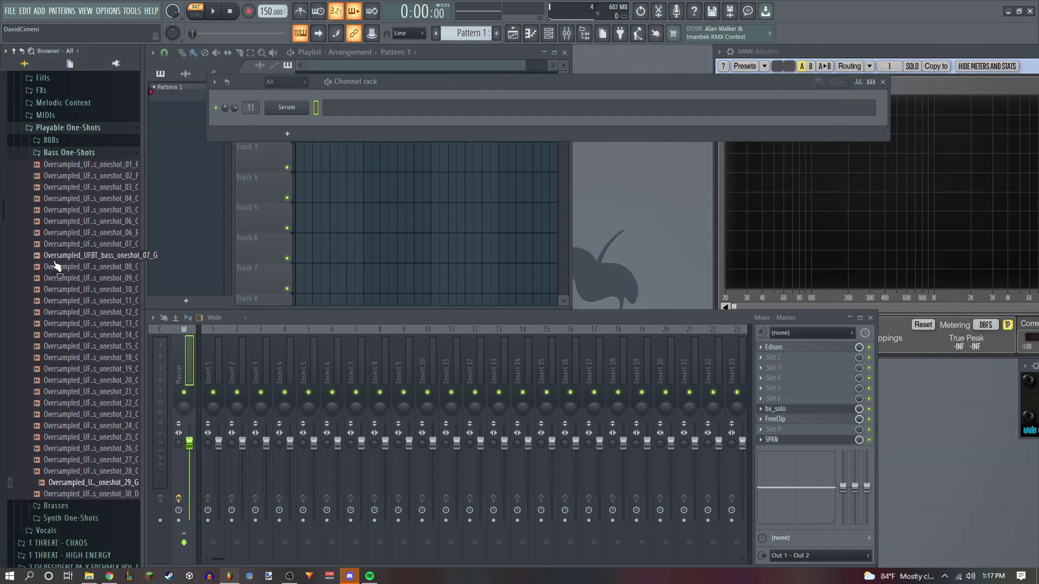
pyautogui.click(79, 289)
pyautogui.click(93, 244)
pyautogui.click(93, 212)
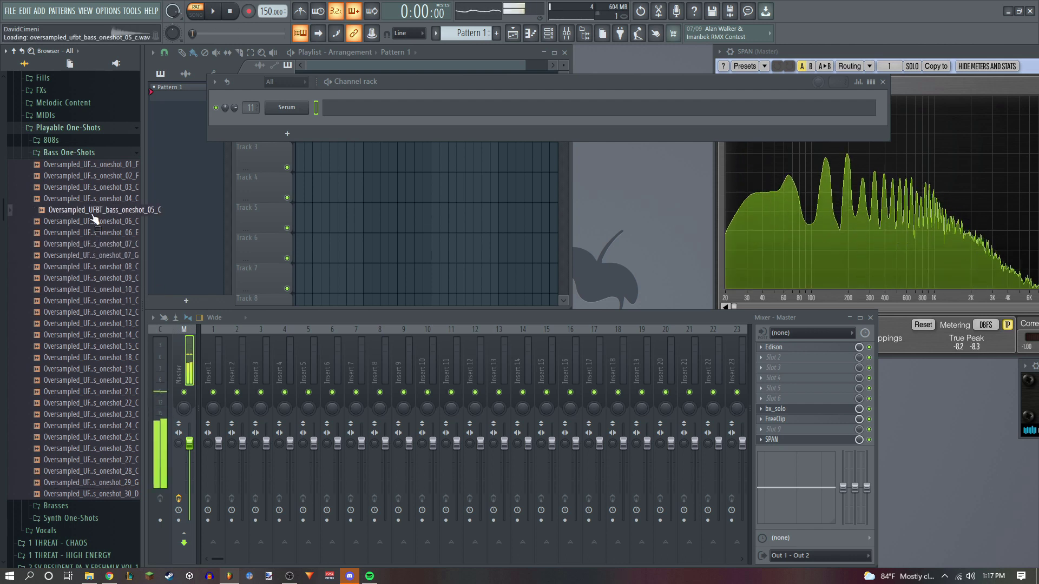
pyautogui.click(109, 448)
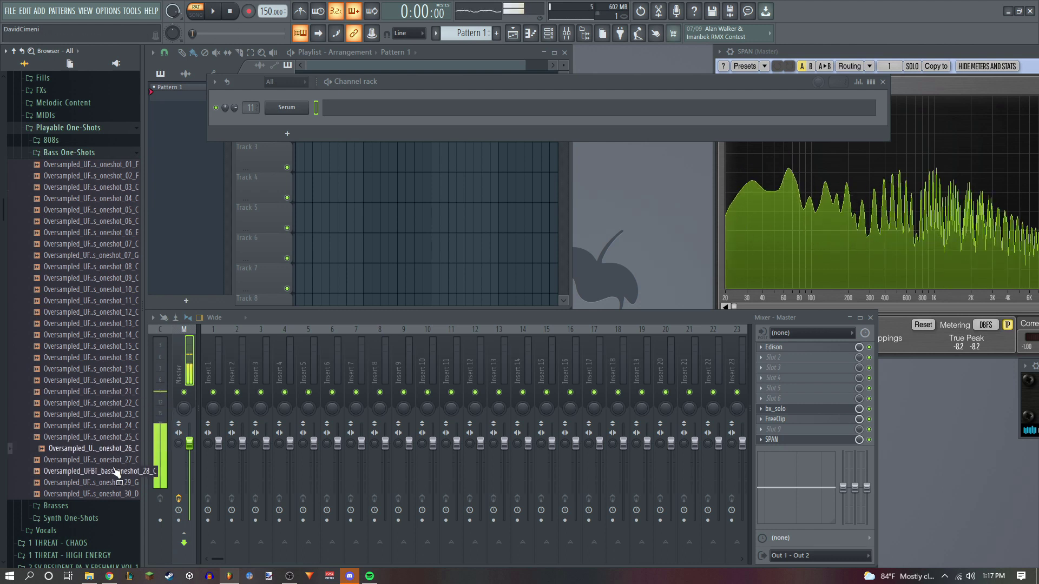
pyautogui.click(118, 483)
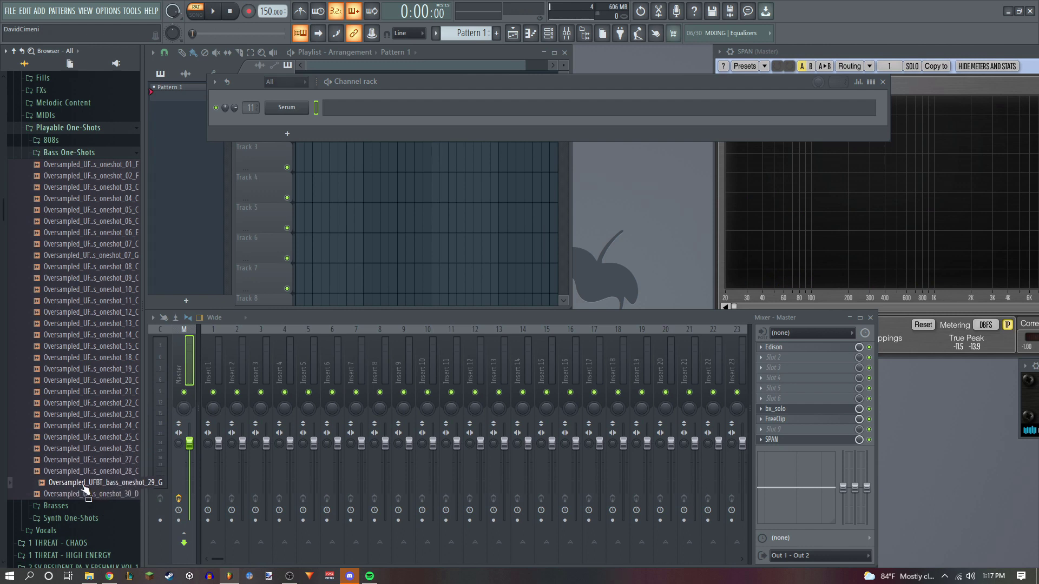
# Load Oversampled_UFBT_bass_oneshot_29_G into a new Fruity Granulizer channel and preview it
pyautogui.rightClick(83, 484)
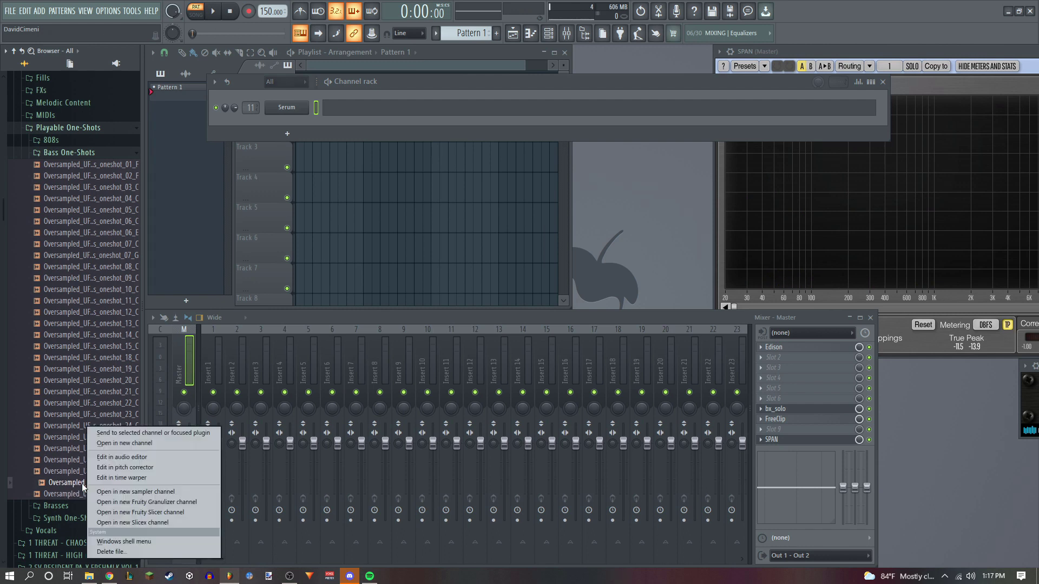
pyautogui.click(149, 501)
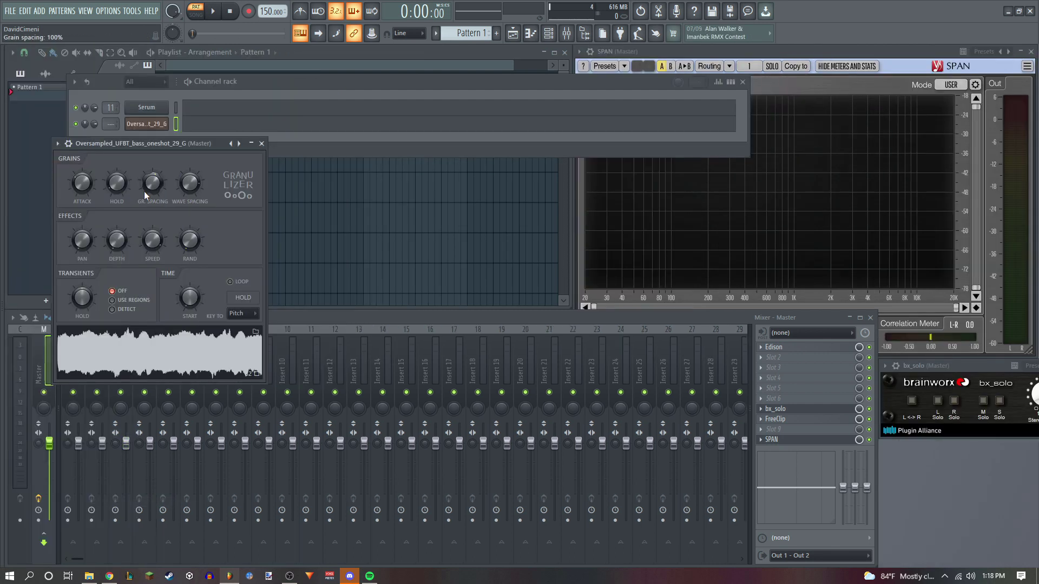
pyautogui.moveTo(2, 500)
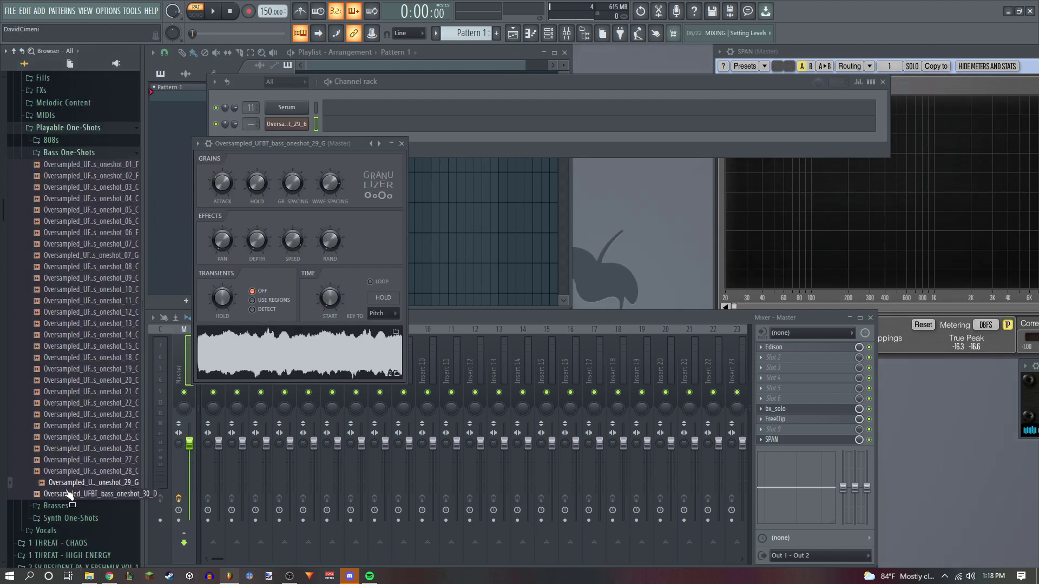
pyautogui.moveTo(67, 487); pyautogui.dragTo(259, 111)
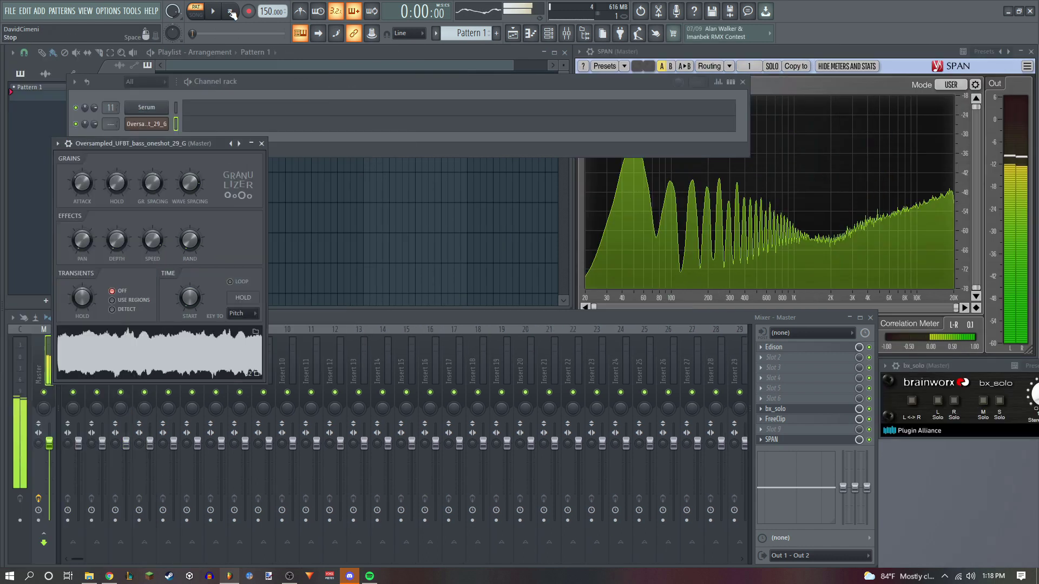
pyautogui.click(232, 14)
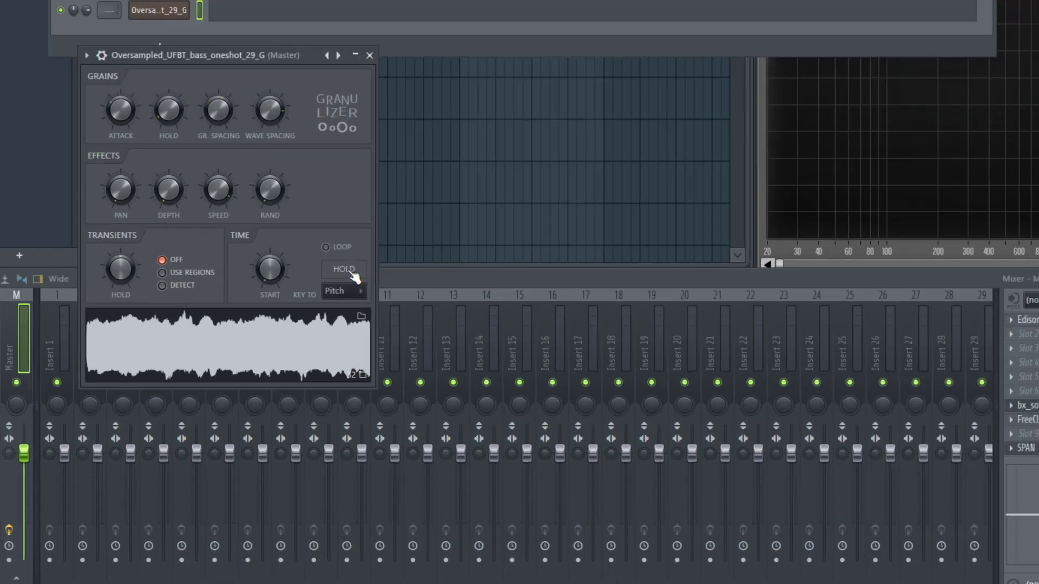
# Set the Granulizer Hold sound value to 1 and audition C5 and E5 notes
pyautogui.rightClick(281, 315)
pyautogui.click(319, 448)
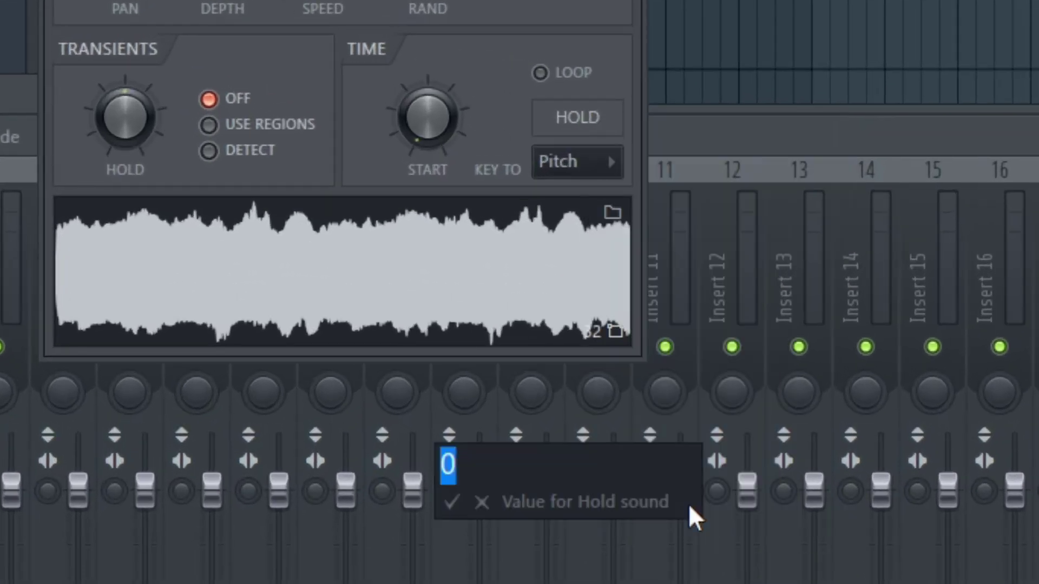
pyautogui.write('1')
pyautogui.press('Return')
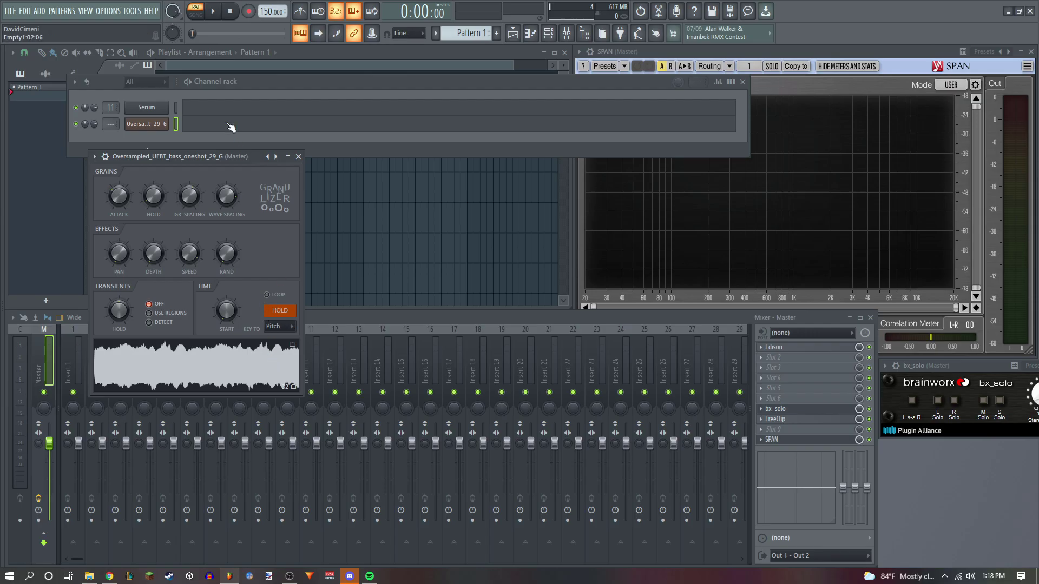
pyautogui.moveTo(164, 275); pyautogui.dragTo(260, 258)
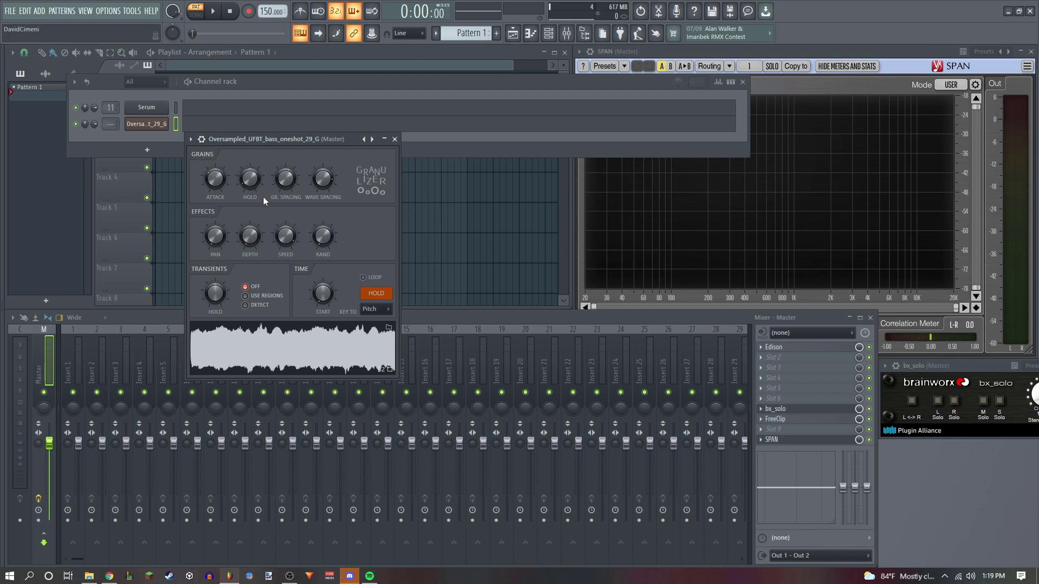
pyautogui.press('q')
pyautogui.press('c')
# Set the channel's root note to G4 in its Miscellaneous settings
pyautogui.click(201, 139)
pyautogui.click(270, 159)
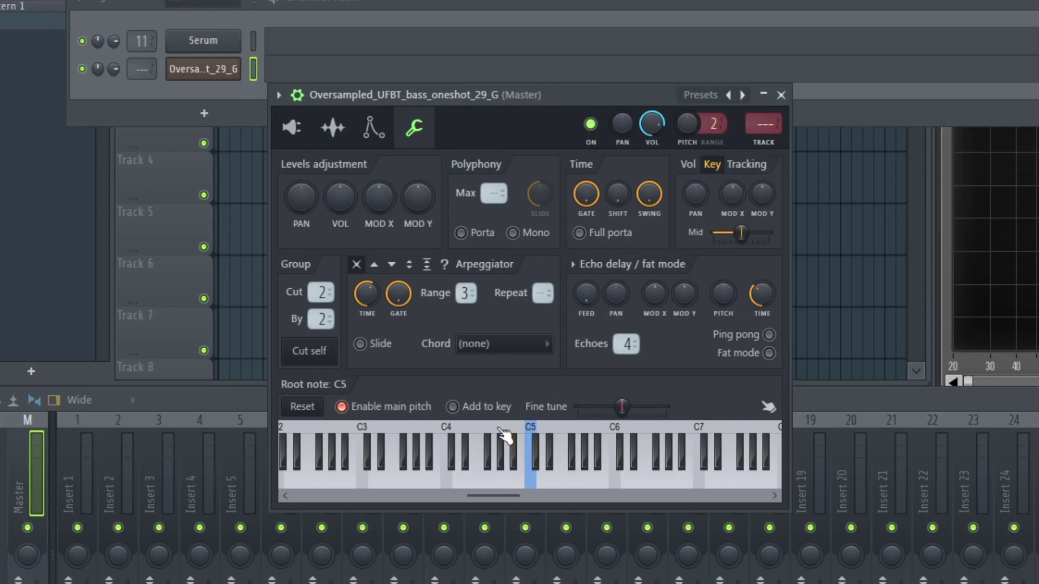
pyautogui.rightClick(500, 438)
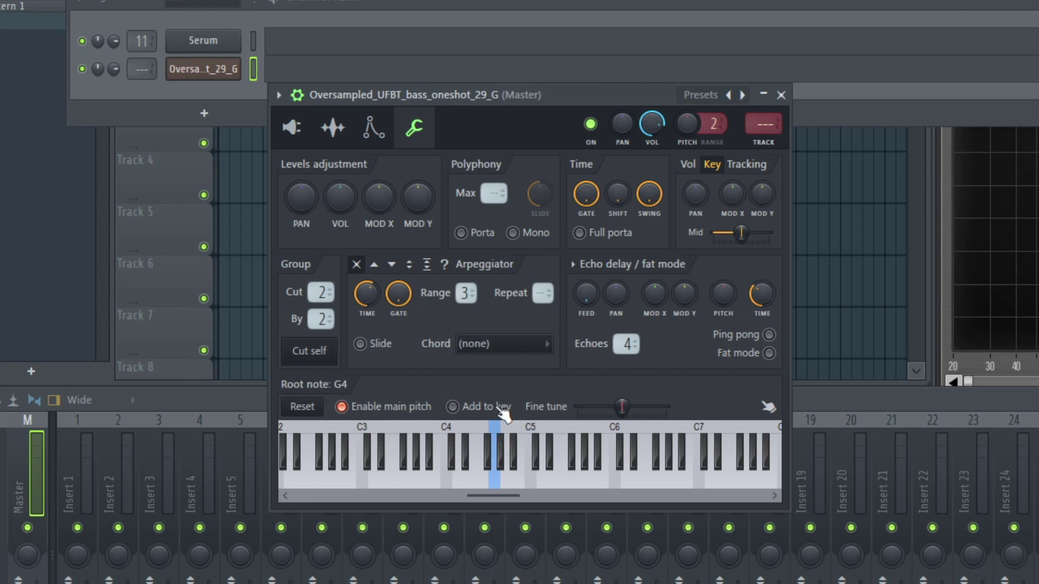
# Raise the Granulizer grain spacing to 109% while the bass plays
pyautogui.click(291, 127)
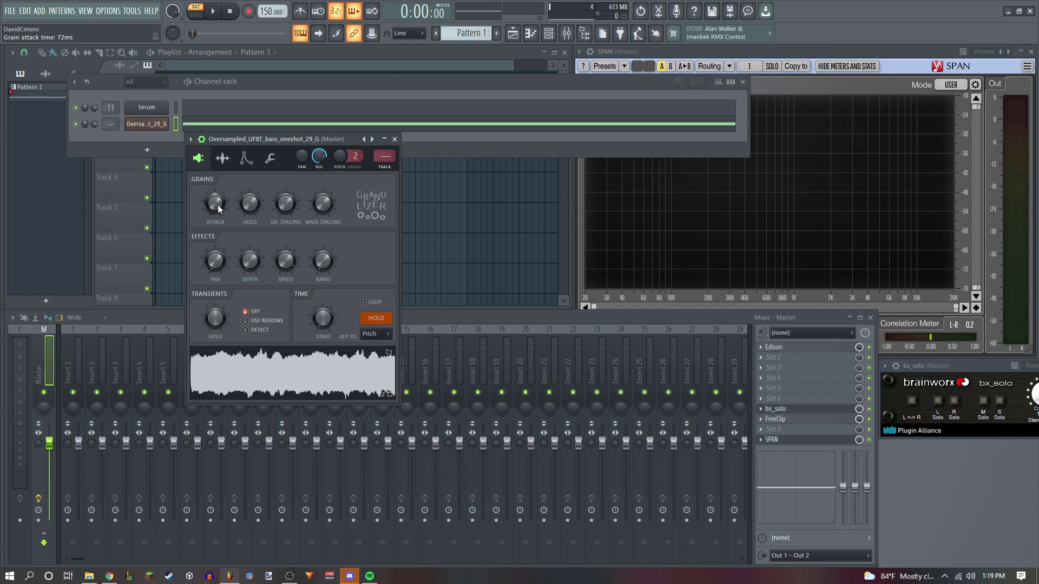
pyautogui.press('space')
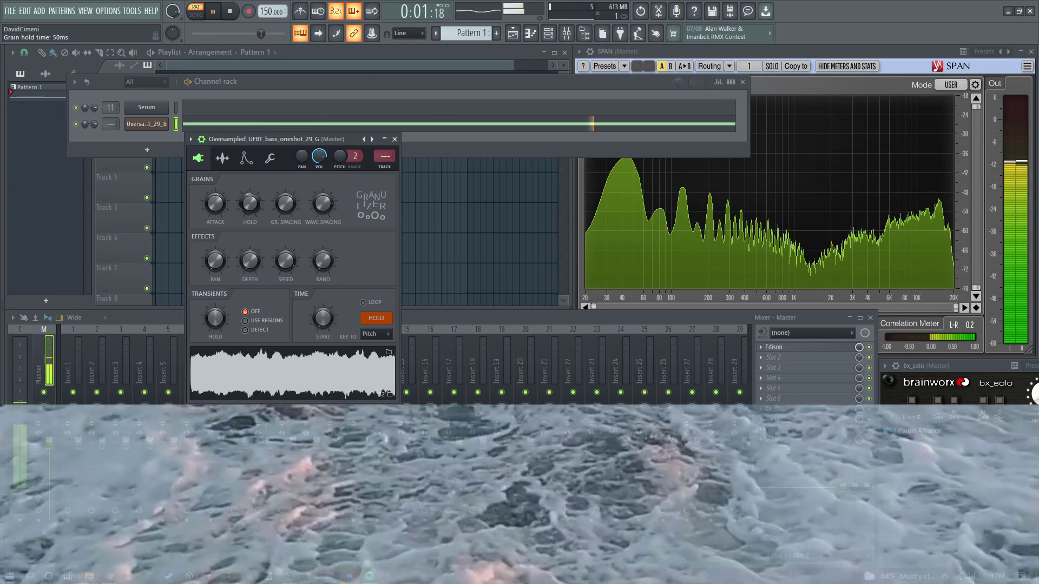
pyautogui.moveTo(287, 207); pyautogui.dragTo(248, 195)
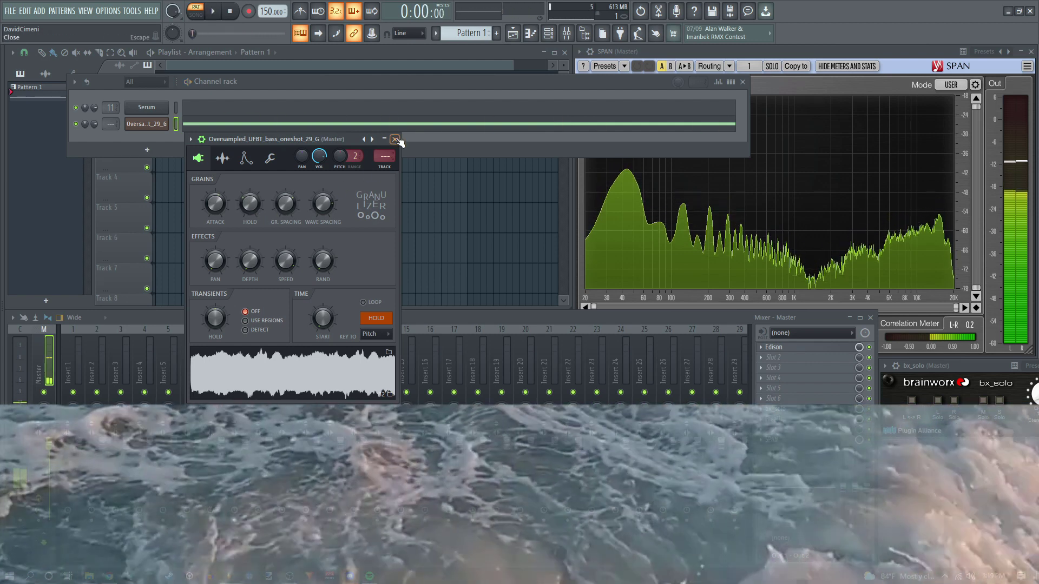
# Route the Granulizer bass to mixer insert 9 and rename that insert 'top bass'
pyautogui.press('space')
pyautogui.moveTo(385, 156); pyautogui.dragTo(385, 142)
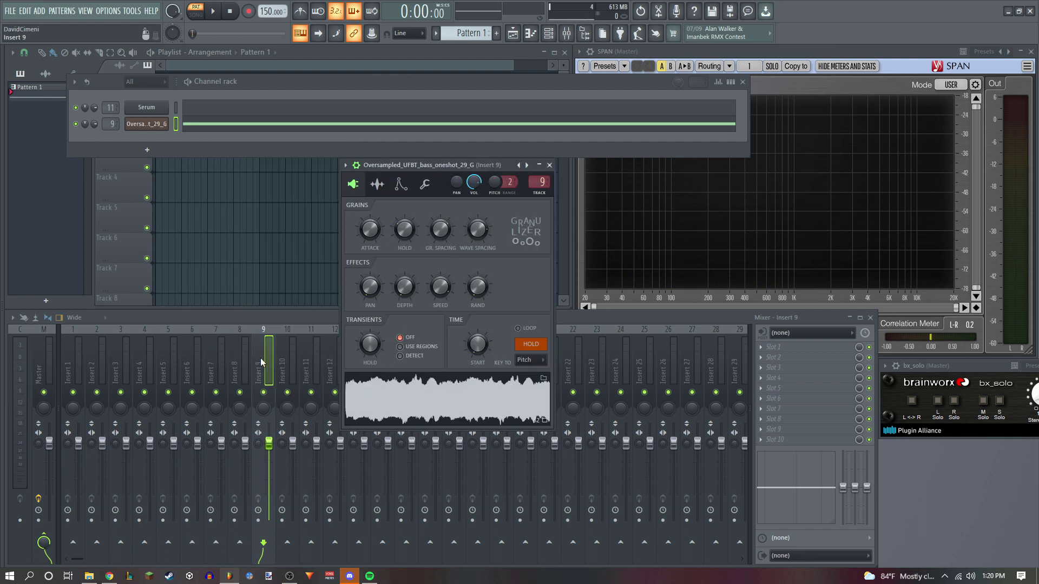
pyautogui.middleClick(263, 354)
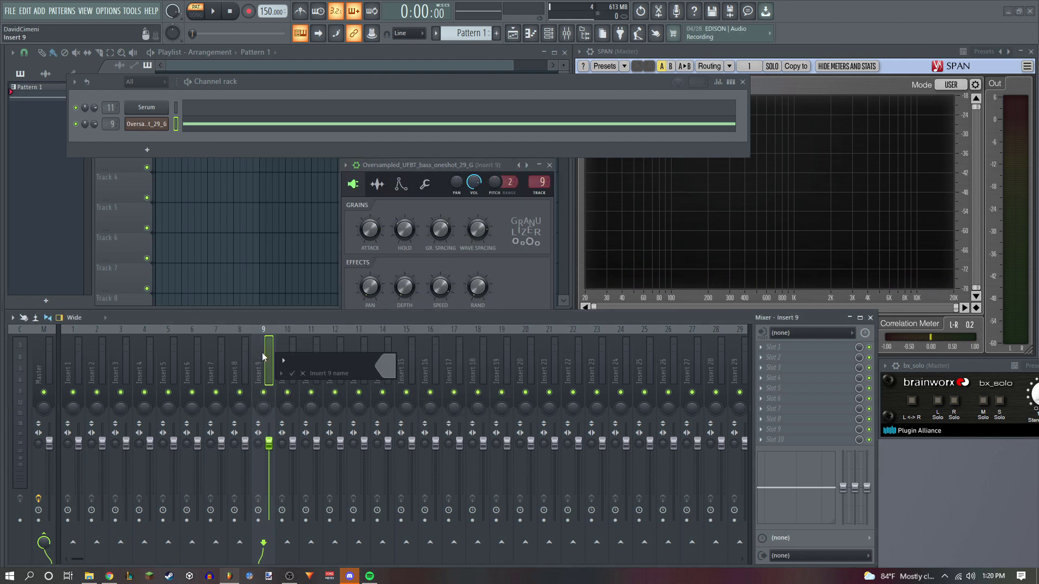
pyautogui.write('top bass')
pyautogui.press('Return')
pyautogui.moveTo(474, 165); pyautogui.dragTo(201, 143)
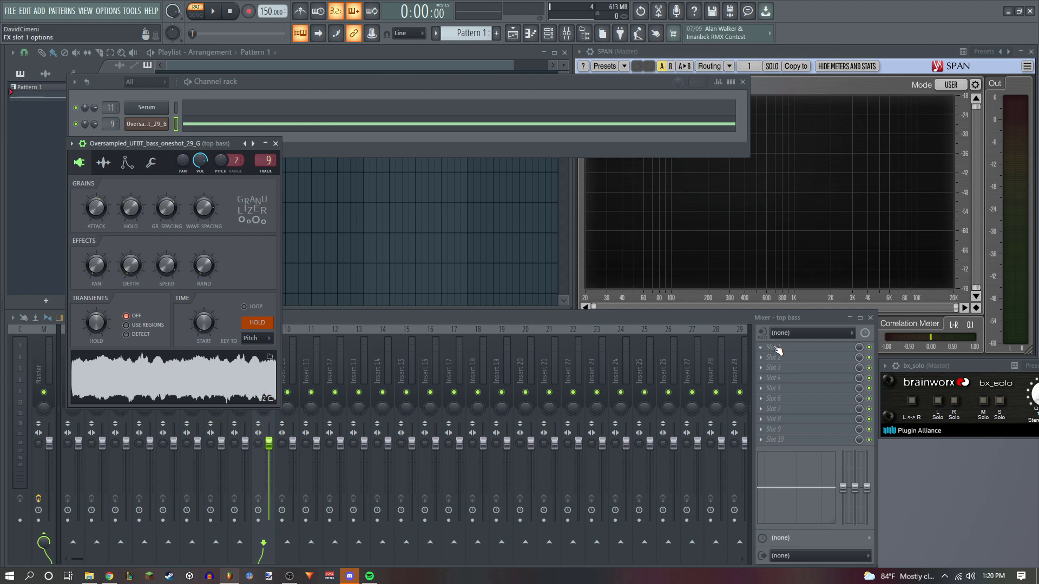
pyautogui.click(777, 349)
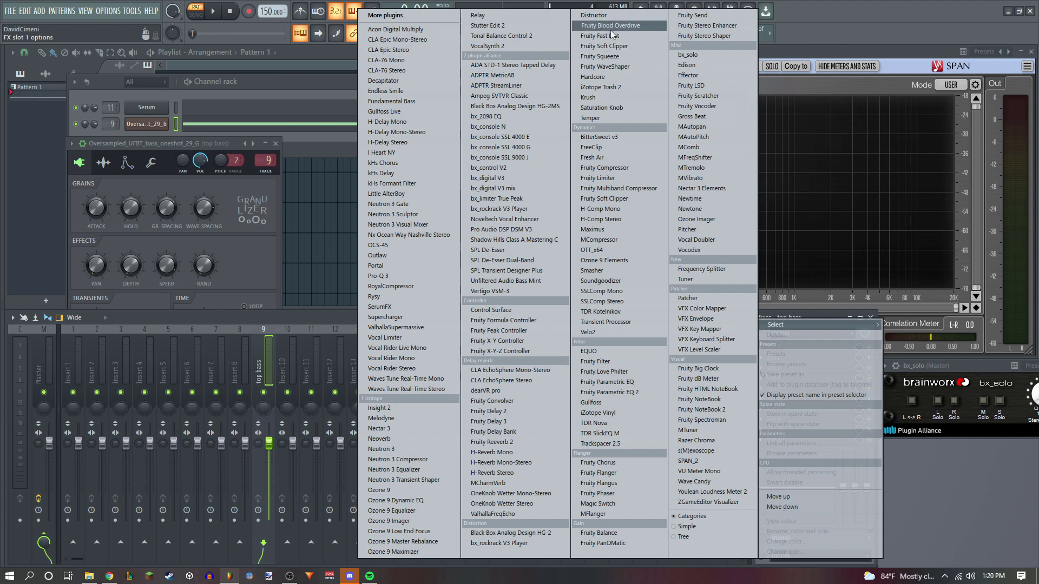
# Load Decapitator on top bass with drive around 5 and tone brightened to 4.0 dB
pyautogui.click(413, 79)
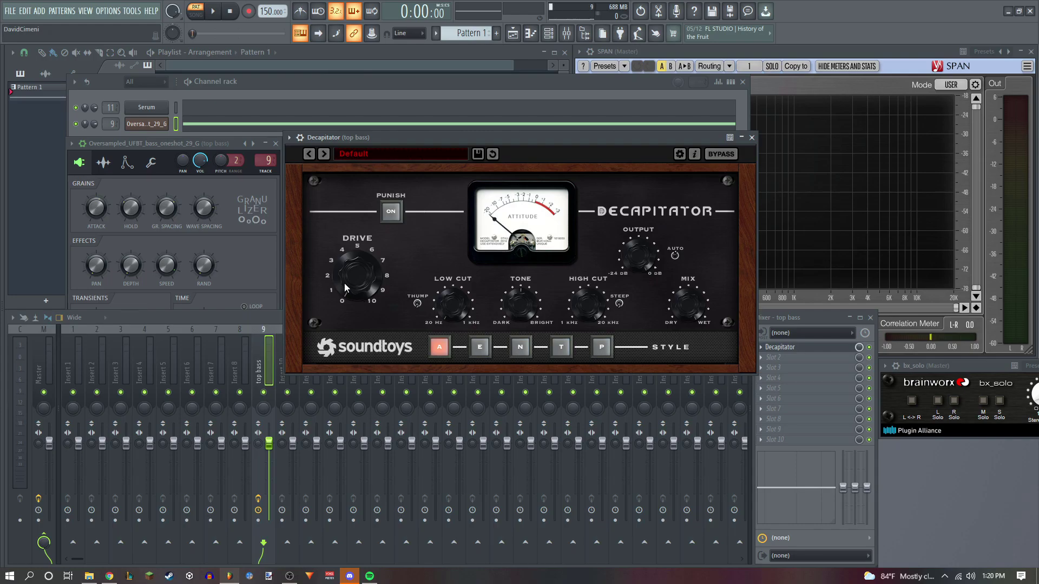
pyautogui.press('space')
pyautogui.moveTo(345, 287); pyautogui.dragTo(331, 310)
pyautogui.moveTo(506, 317); pyautogui.dragTo(519, 303)
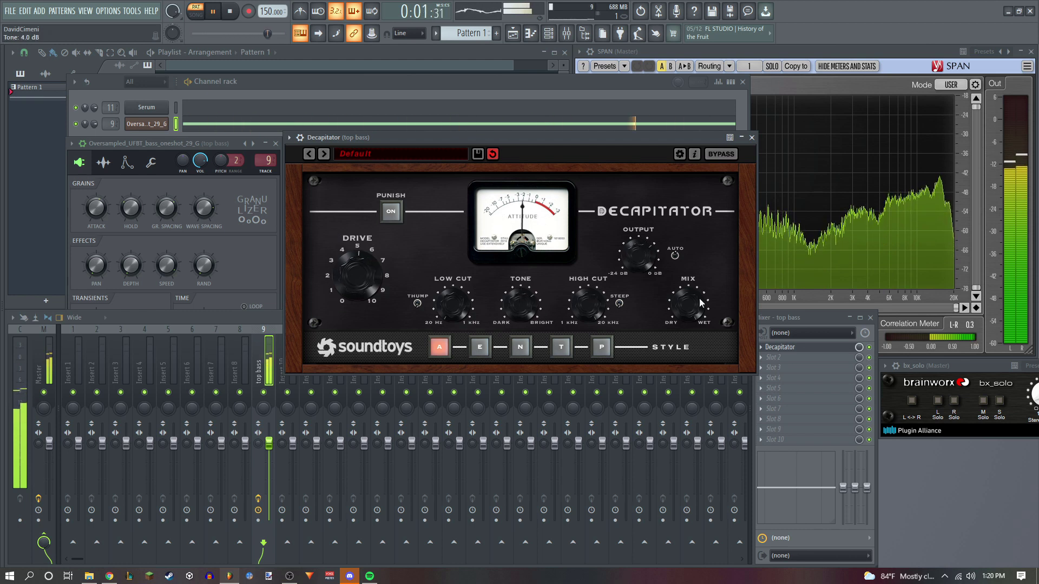
pyautogui.click(827, 348)
pyautogui.press('space')
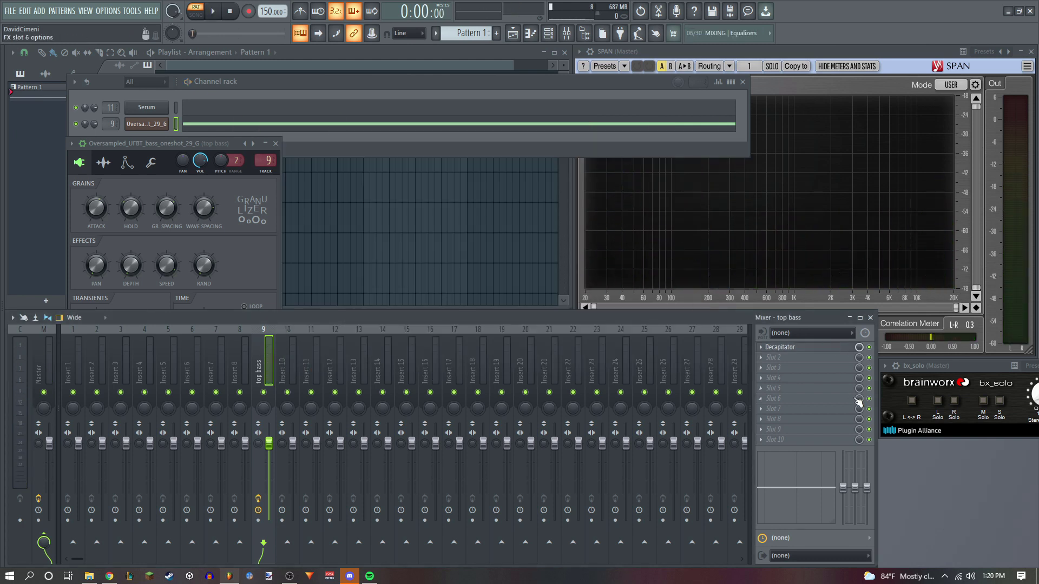
# Add Fruity Fast Dist in slot 2, lowering its threshold and mix to 81%
pyautogui.press('space')
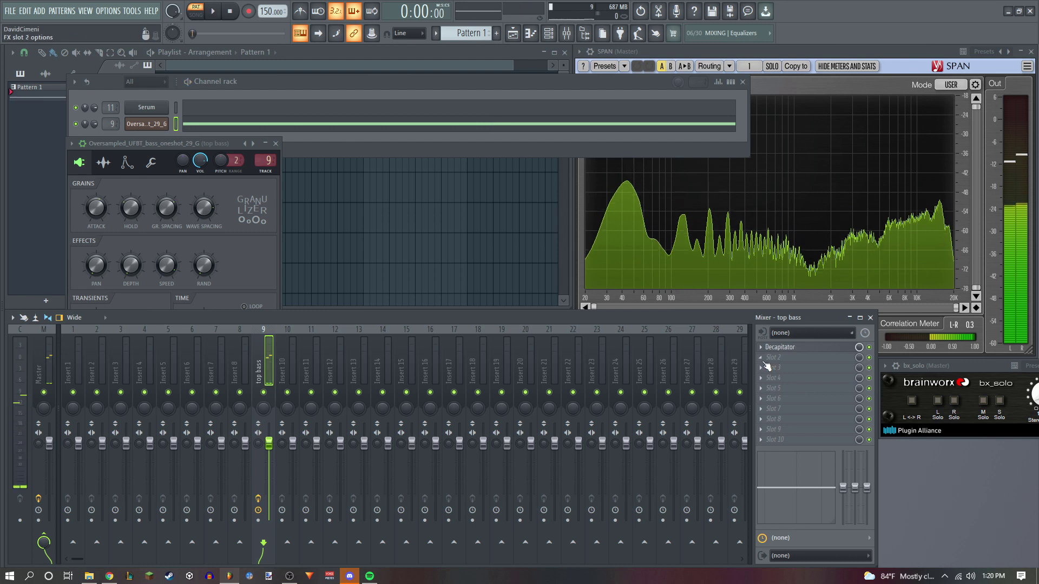
pyautogui.click(774, 358)
pyautogui.moveTo(779, 325)
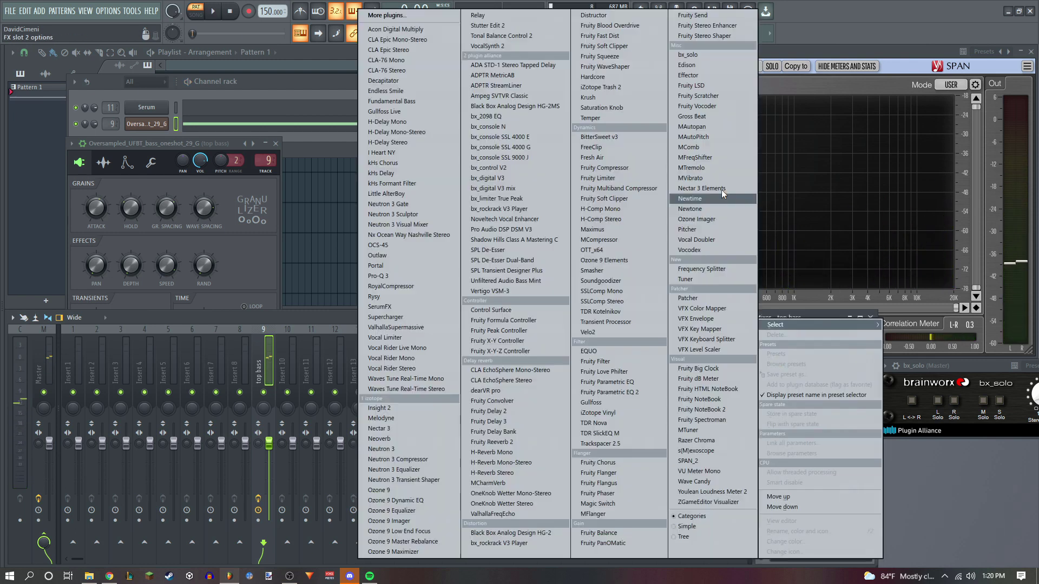
pyautogui.click(631, 36)
pyautogui.moveTo(233, 248); pyautogui.dragTo(234, 278)
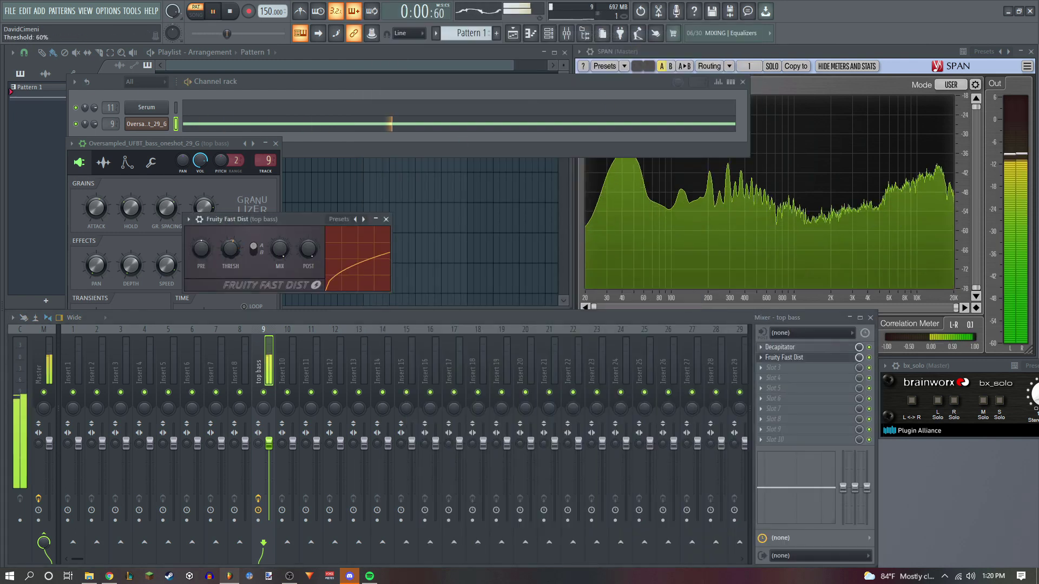
pyautogui.moveTo(277, 249); pyautogui.dragTo(276, 263)
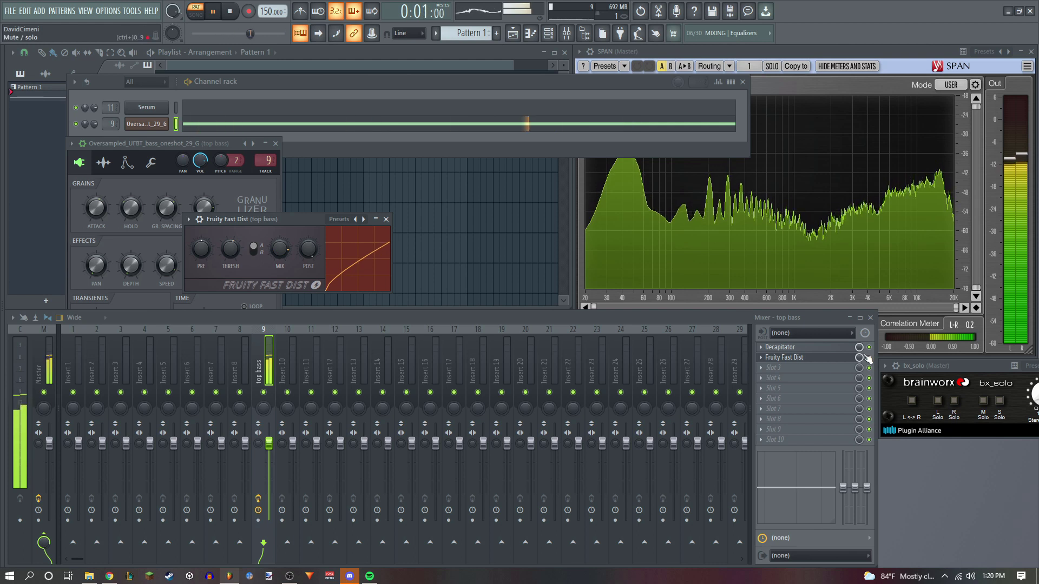
pyautogui.click(822, 359)
pyautogui.press('space')
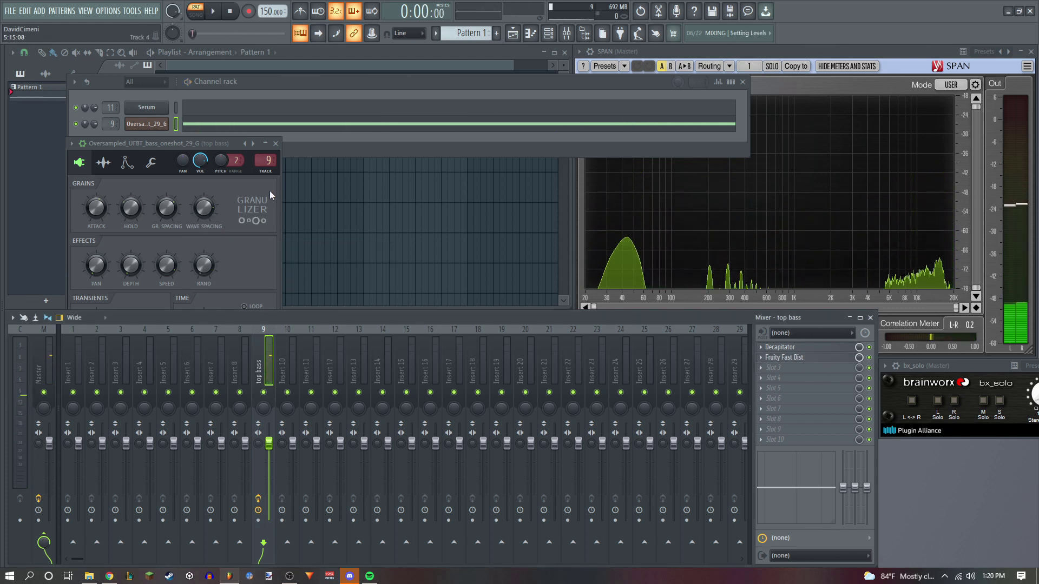
# Add Decapitators in slots 3 and 4, darkening the last one's tone
pyautogui.click(776, 368)
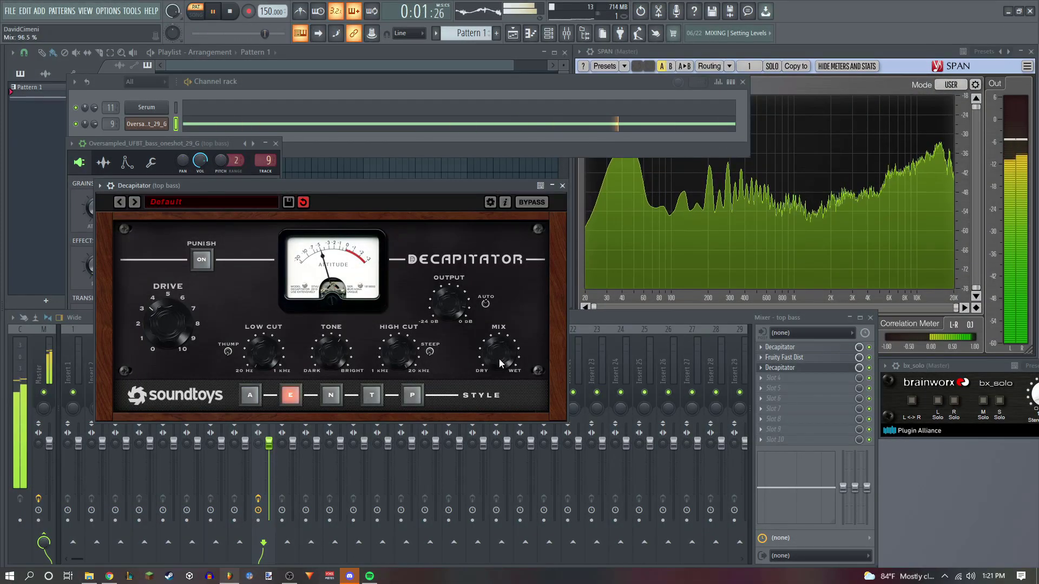
pyautogui.click(777, 370)
pyautogui.press('space')
pyautogui.click(763, 378)
pyautogui.moveTo(769, 366)
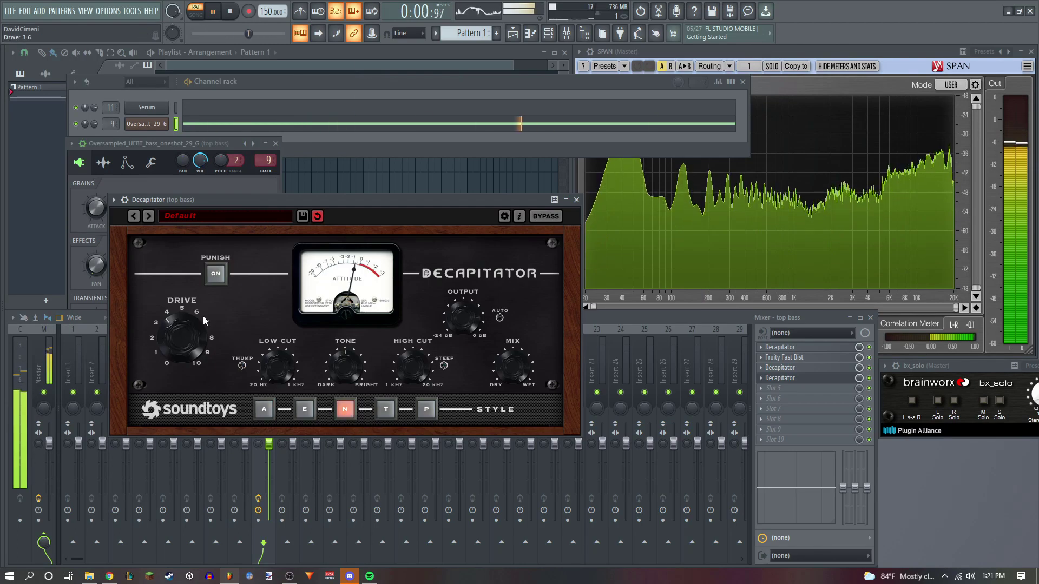
pyautogui.moveTo(330, 321)
pyautogui.mouseDown()
pyautogui.moveTo(326, 346)
pyautogui.moveTo(324, 333)
pyautogui.mouseUp()
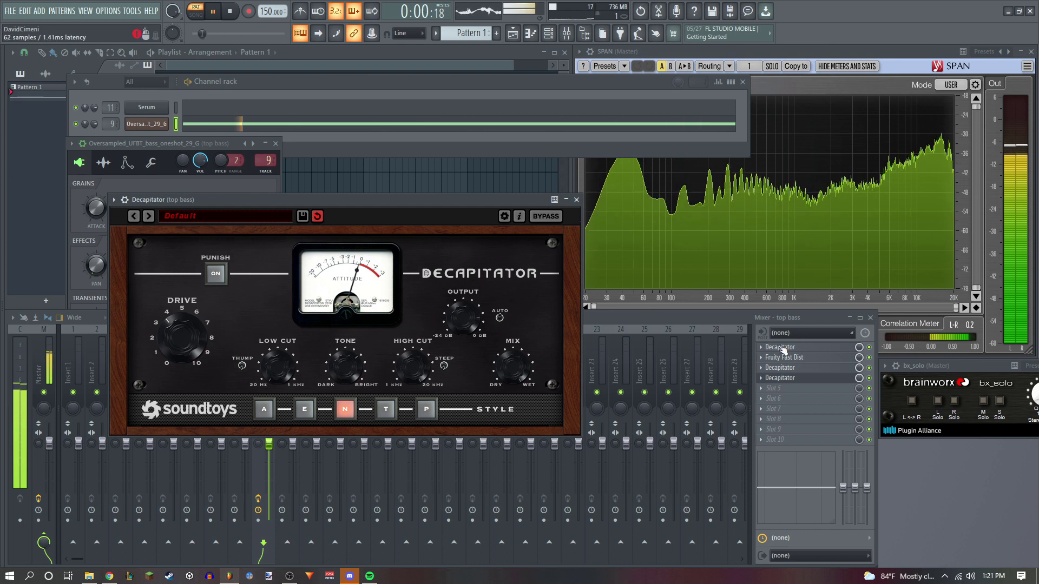
pyautogui.click(788, 378)
pyautogui.press('space')
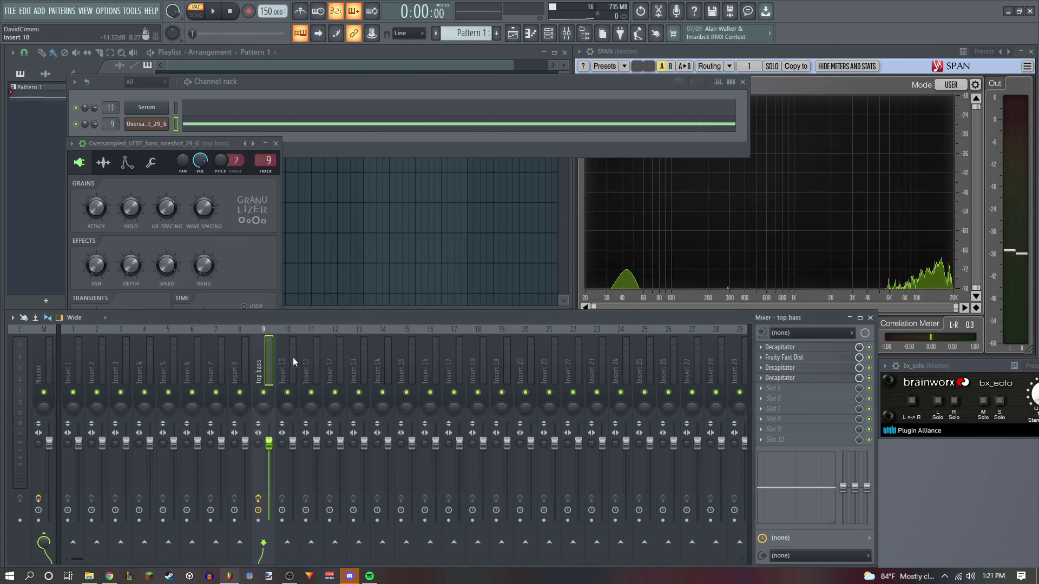
# Load Pro-Q 3 into top bass slot 5 and raise its low cut to about 219 Hz
pyautogui.click(729, 52)
pyautogui.click(265, 366)
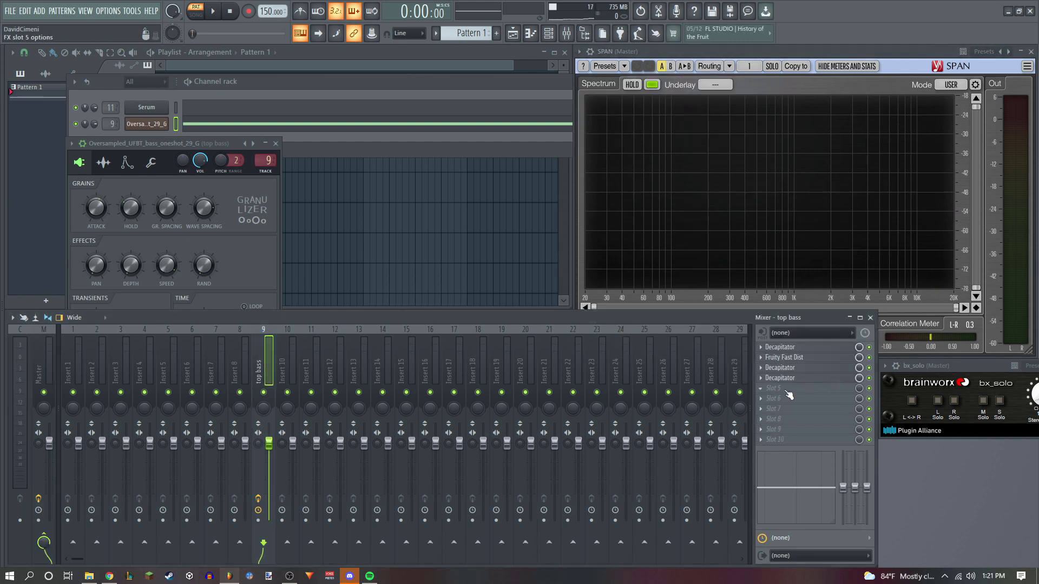
pyautogui.click(786, 389)
pyautogui.click(410, 271)
pyautogui.press('space')
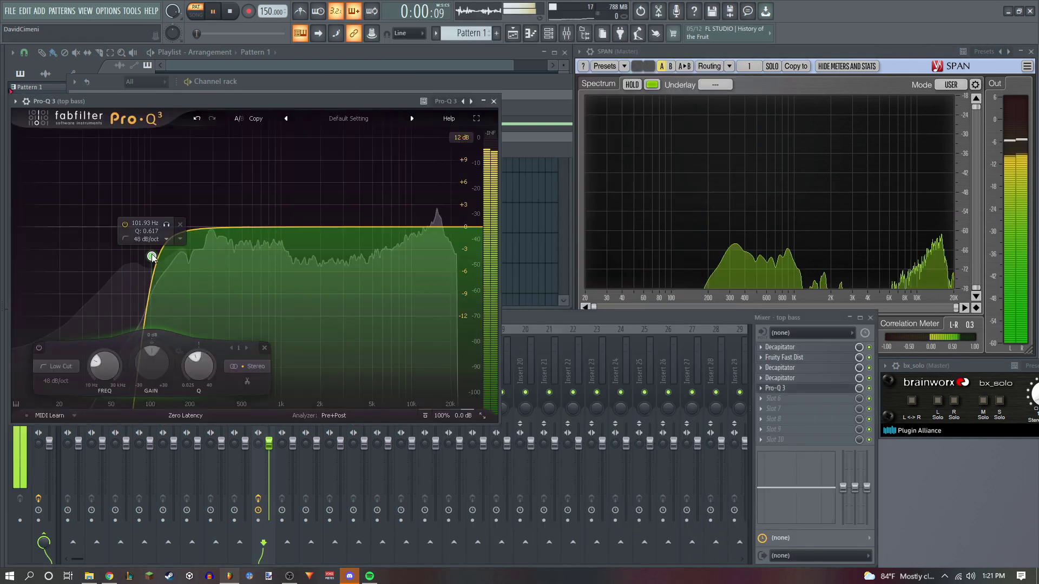
pyautogui.moveTo(152, 256)
pyautogui.mouseDown()
pyautogui.moveTo(197, 255)
pyautogui.moveTo(160, 261)
pyautogui.moveTo(170, 264)
pyautogui.mouseUp()
pyautogui.press('space')
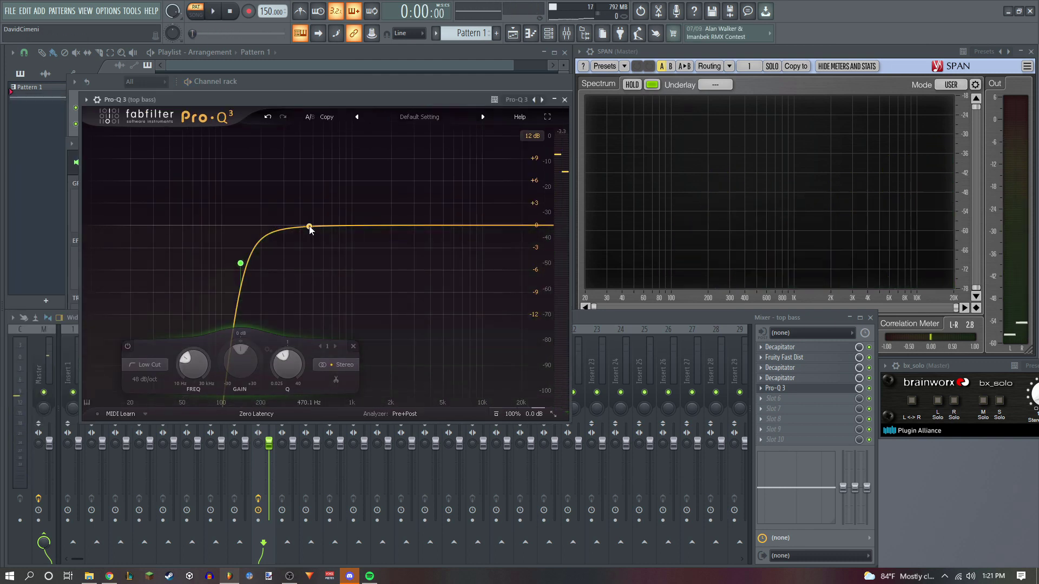
# Add a Pro-Q 3 bell band and move it to about 300 Hz
pyautogui.click(309, 225)
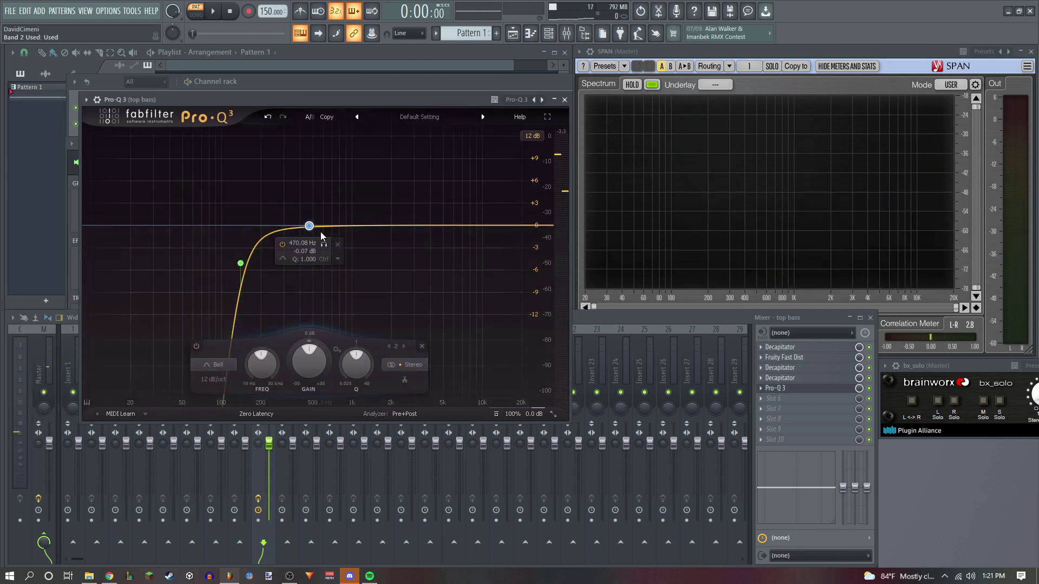
pyautogui.moveTo(324, 246); pyautogui.dragTo(297, 246)
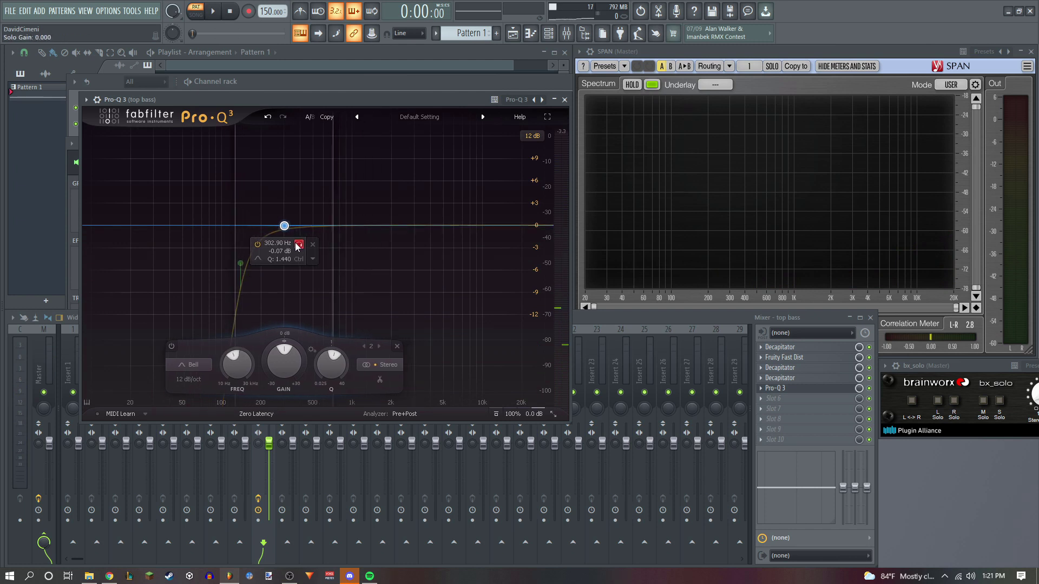
pyautogui.moveTo(296, 246); pyautogui.dragTo(296, 246)
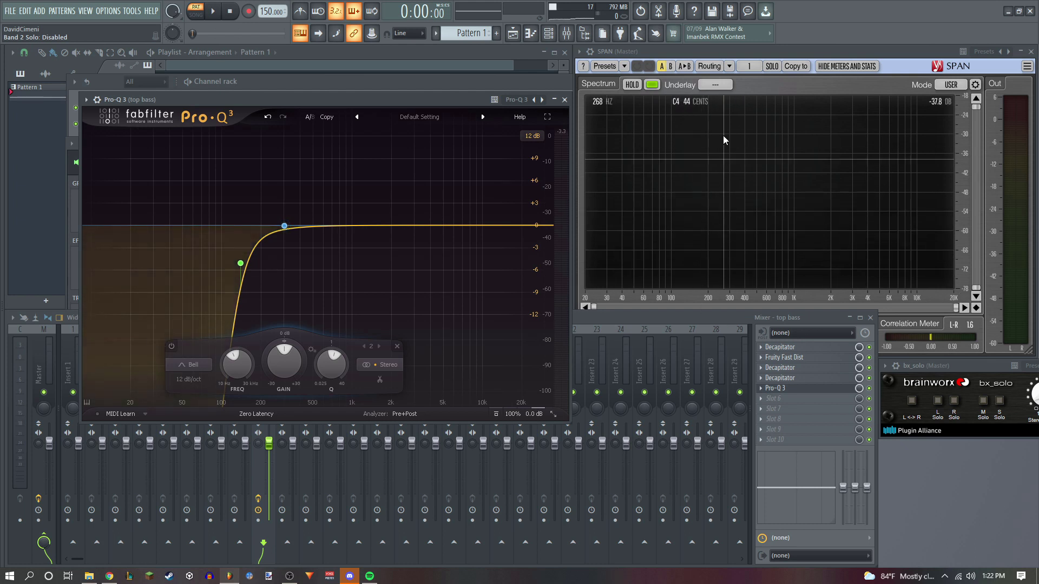
pyautogui.press('space')
pyautogui.moveTo(287, 227)
pyautogui.scroll(-10, 287, 226)
# Cut the 302.9 Hz bell by about 9.6 dB, soloing it to compare
pyautogui.moveTo(285, 226); pyautogui.dragTo(285, 298)
pyautogui.scroll(15, 285, 286)
pyautogui.scroll(-8, 284, 300)
pyautogui.scroll(2, 285, 300)
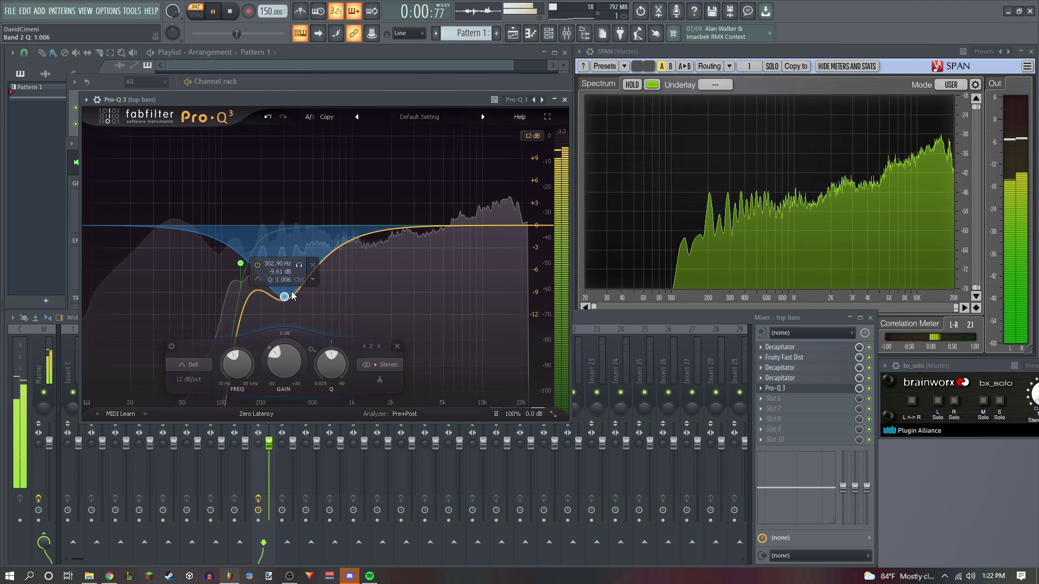
pyautogui.click(299, 265)
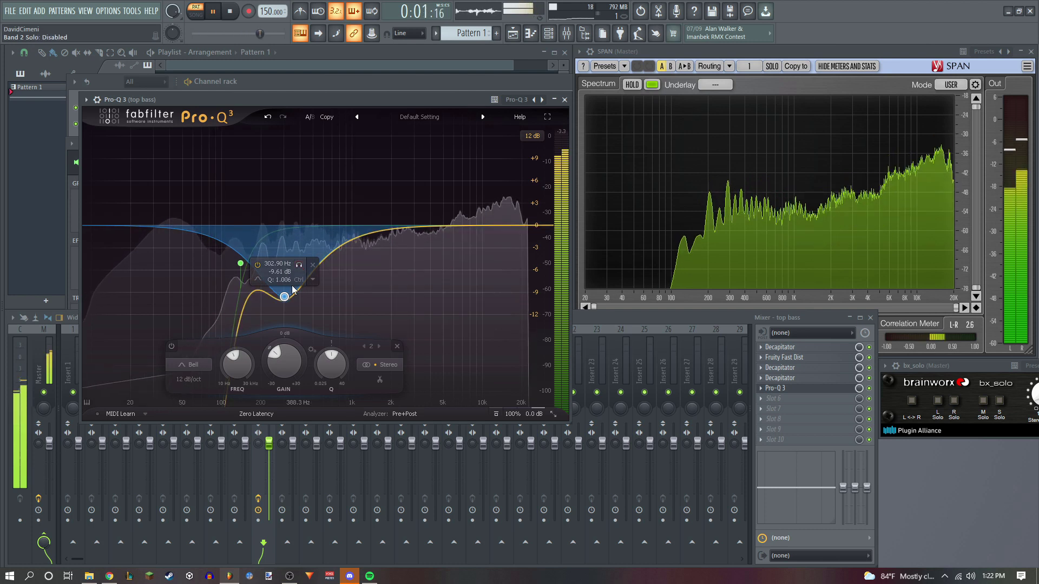
pyautogui.click(299, 265)
pyautogui.press('space')
pyautogui.press('space')
pyautogui.click(300, 268)
pyautogui.click(299, 265)
pyautogui.press('space')
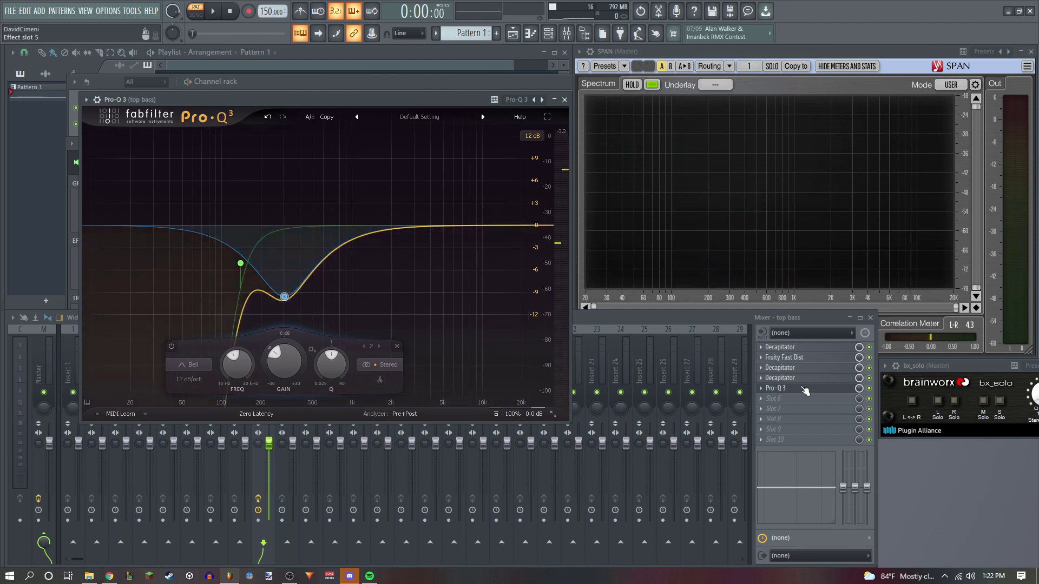
# Add Decapitator in slot 6 with drive about 5.6 and high cut near 9457 Hz
pyautogui.click(804, 391)
pyautogui.click(186, 147)
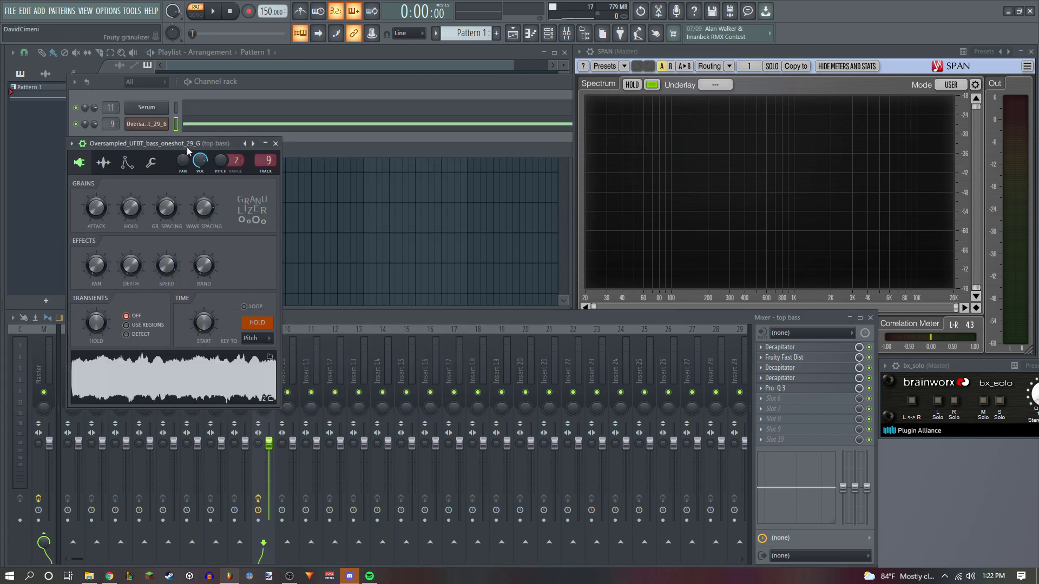
pyautogui.click(276, 143)
pyautogui.click(774, 398)
pyautogui.moveTo(784, 325)
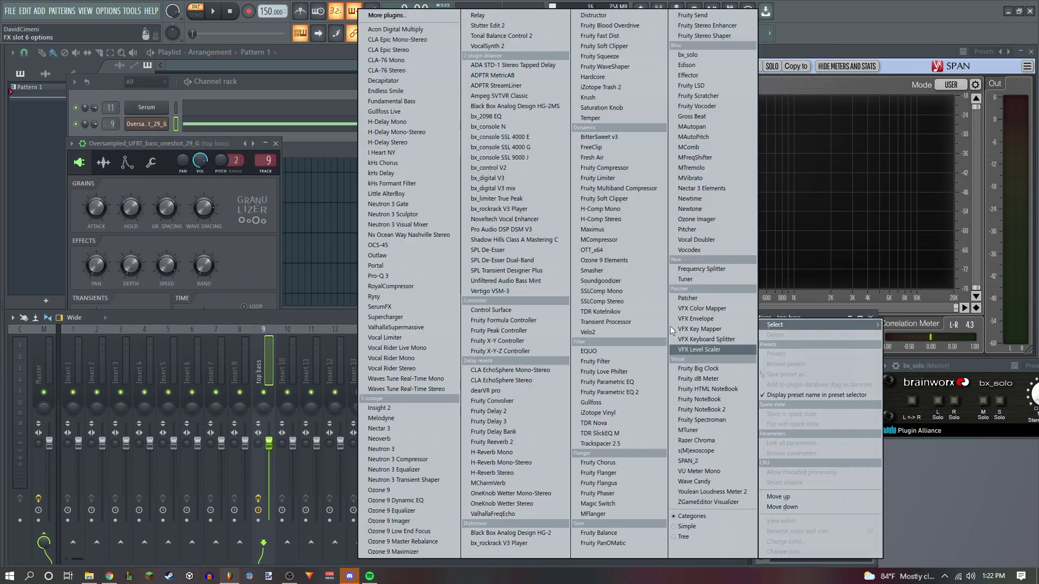
pyautogui.click(384, 82)
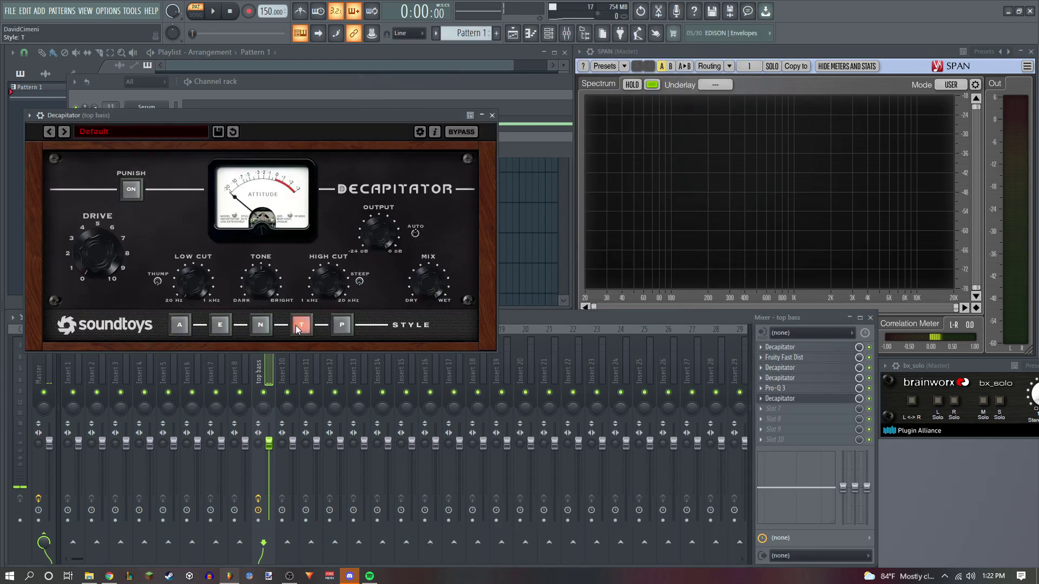
pyautogui.press('space')
pyautogui.moveTo(90, 257); pyautogui.dragTo(84, 228)
pyautogui.moveTo(327, 282)
pyautogui.mouseDown()
pyautogui.moveTo(321, 310)
pyautogui.moveTo(314, 293)
pyautogui.mouseUp()
pyautogui.moveTo(91, 265); pyautogui.dragTo(79, 226)
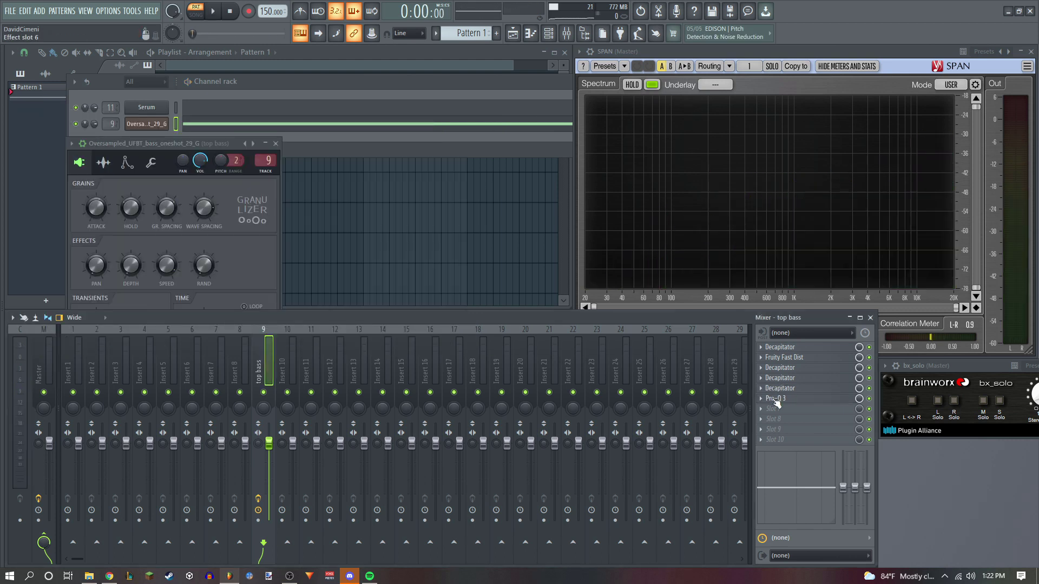
# Load OTT into slot 3 with depth 74% and downward compression about 66%
pyautogui.moveTo(777, 406); pyautogui.dragTo(789, 382)
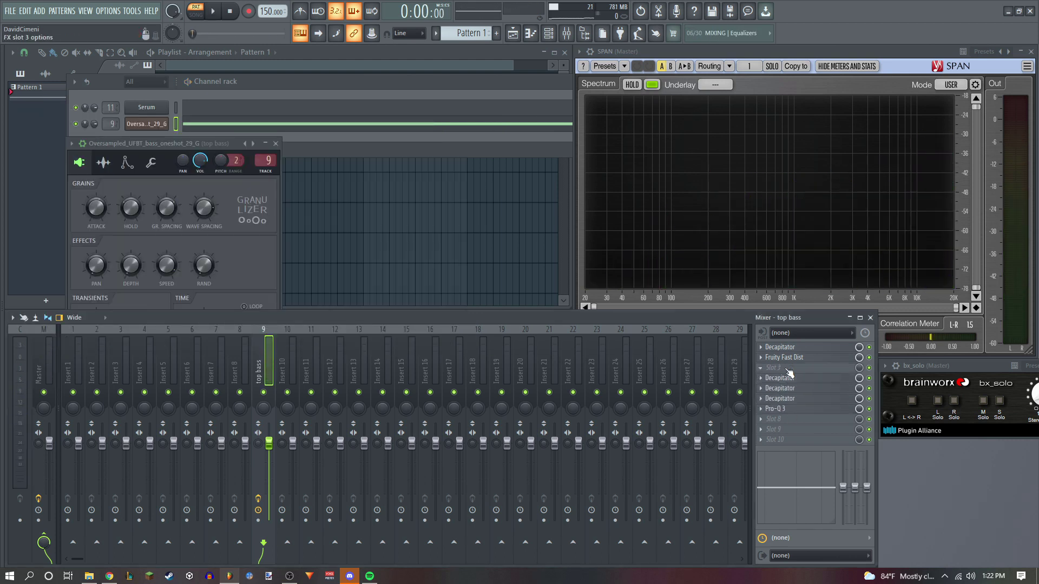
pyautogui.click(779, 367)
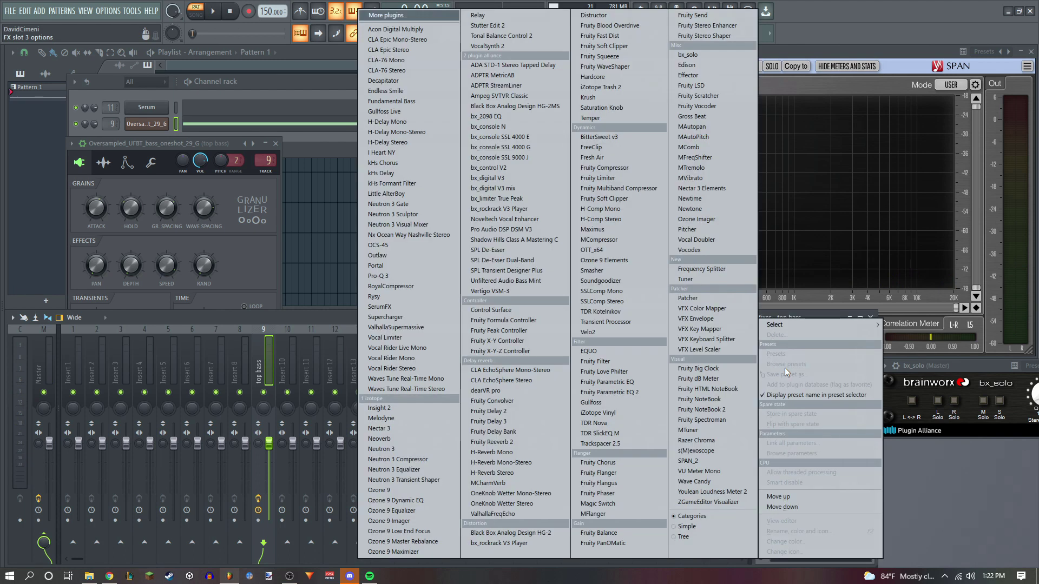
pyautogui.click(605, 250)
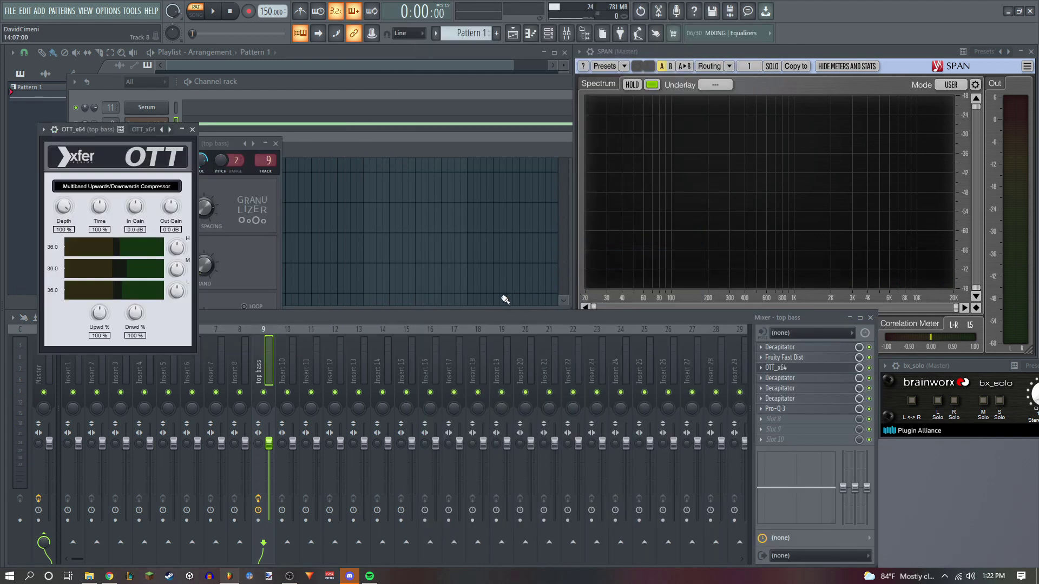
pyautogui.press('space')
pyautogui.moveTo(64, 207); pyautogui.dragTo(63, 227)
pyautogui.moveTo(135, 313); pyautogui.dragTo(134, 336)
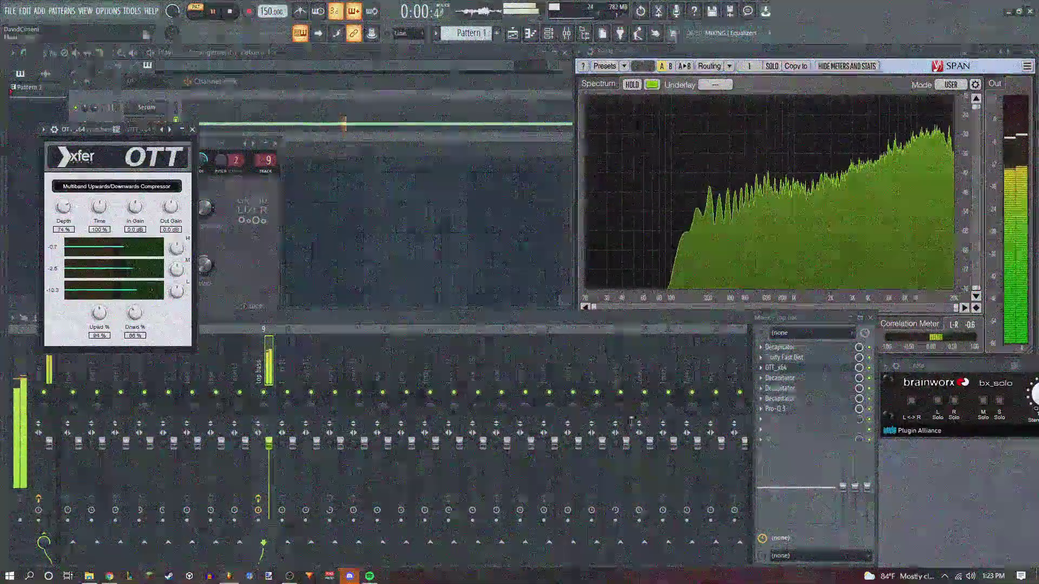
pyautogui.click(798, 370)
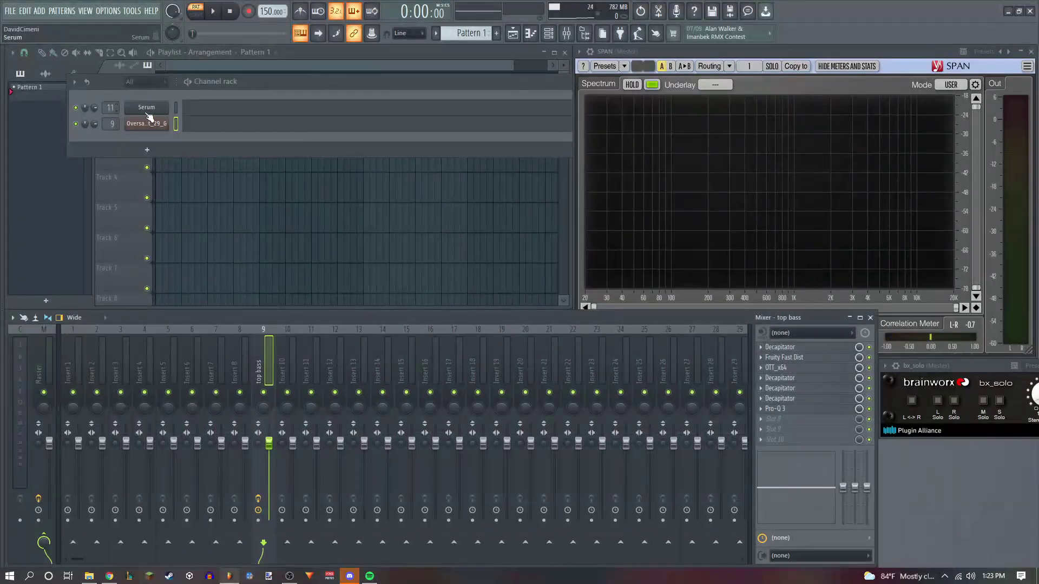
# Load the Analog_BD_Sin wavetable into Serum oscillator A and open its wavetable editor
pyautogui.moveTo(149, 116); pyautogui.dragTo(149, 128)
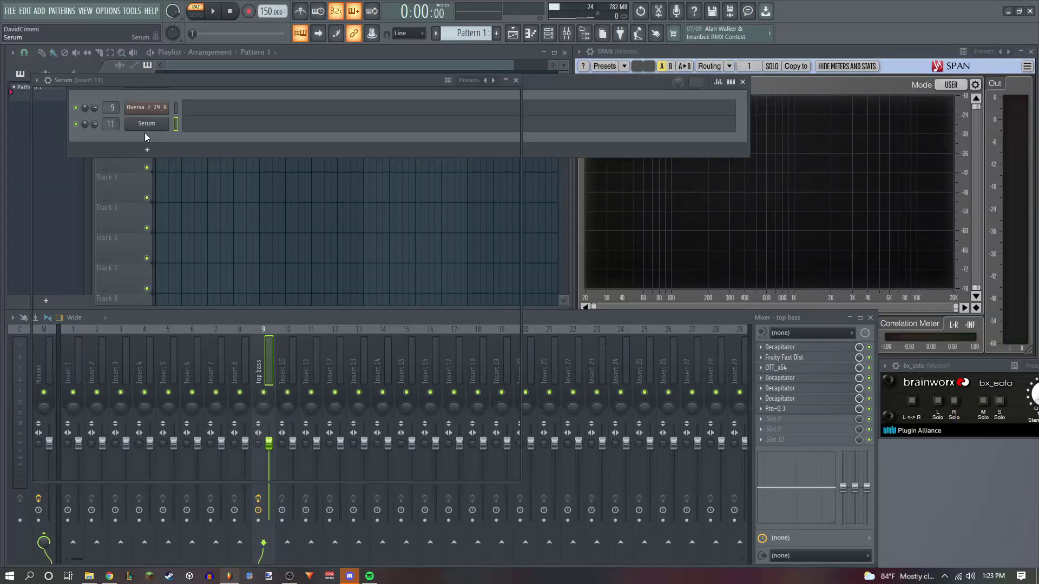
pyautogui.click(147, 125)
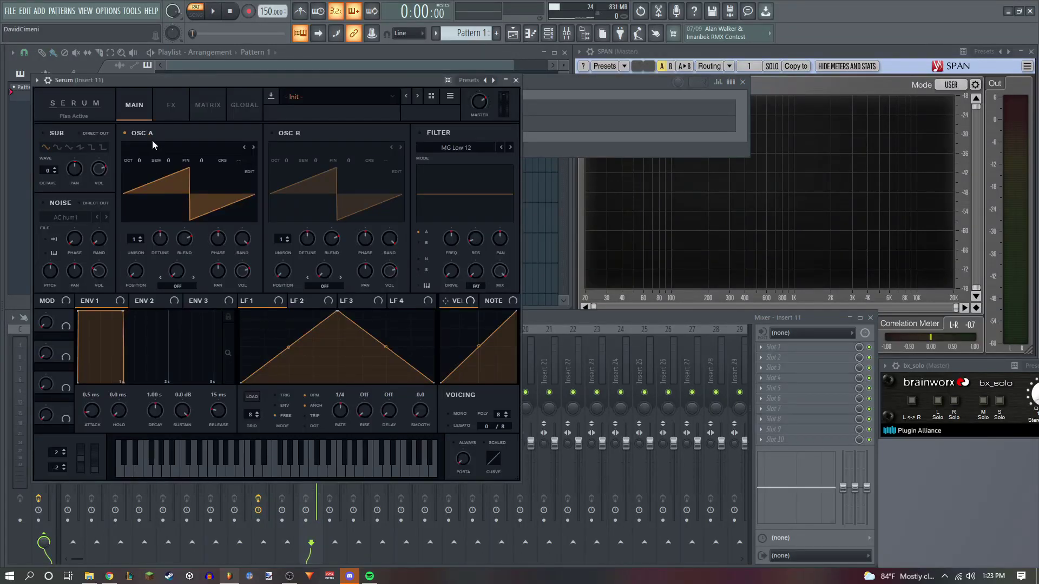
pyautogui.click(154, 145)
pyautogui.moveTo(206, 159)
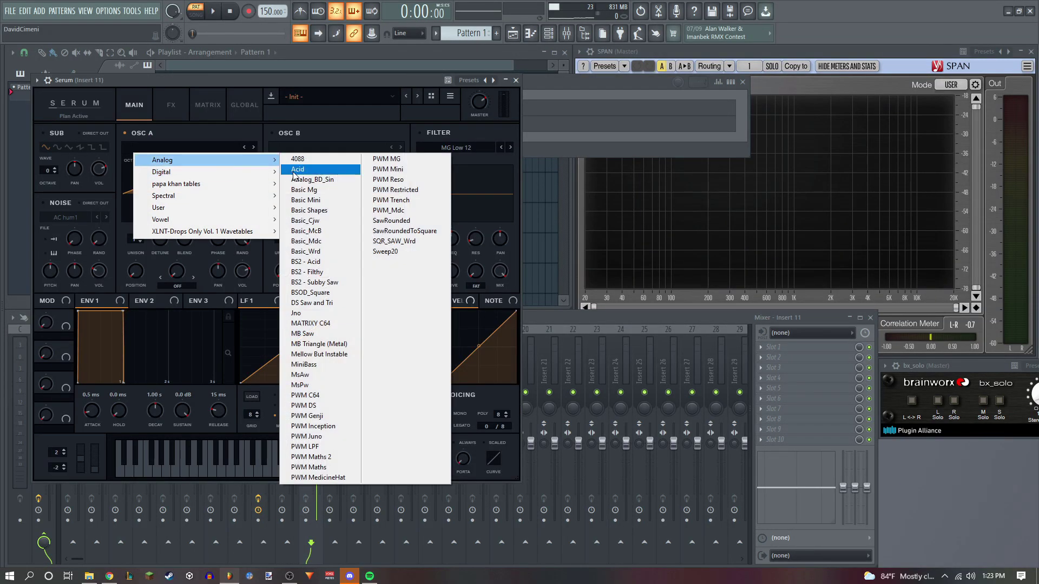
pyautogui.click(311, 179)
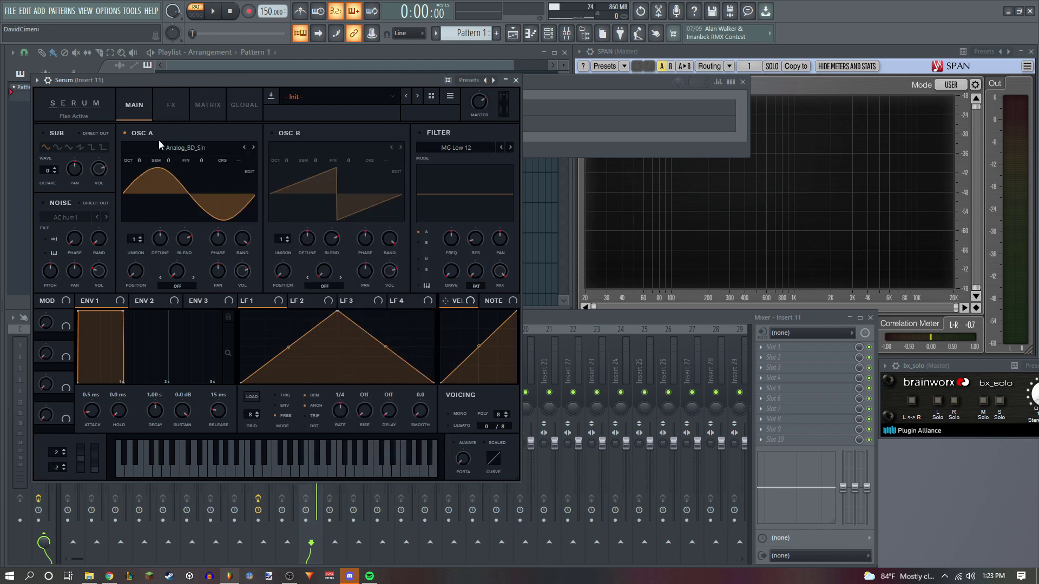
pyautogui.click(249, 172)
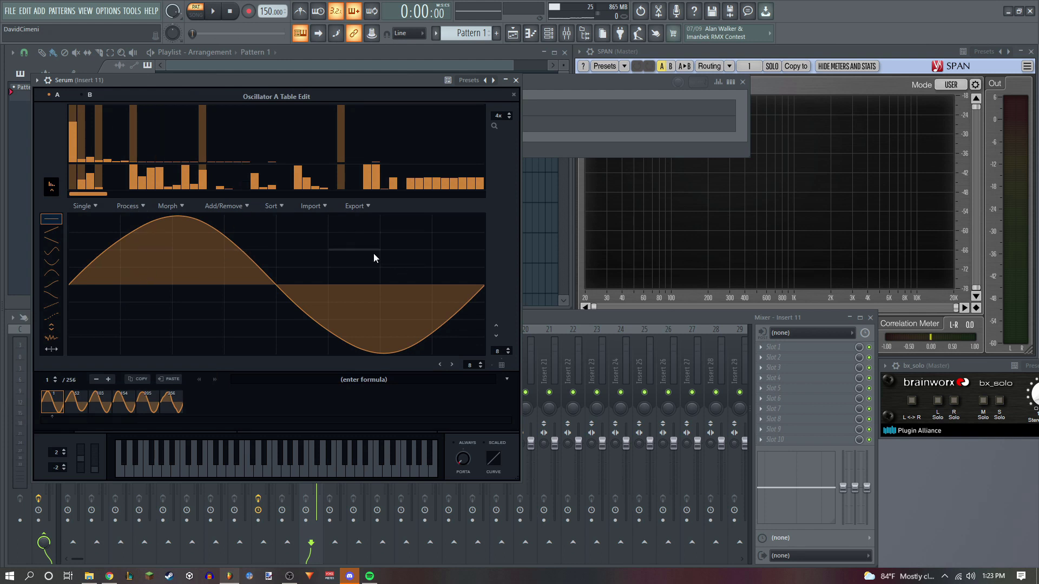
pyautogui.press('z')
pyautogui.press('c')
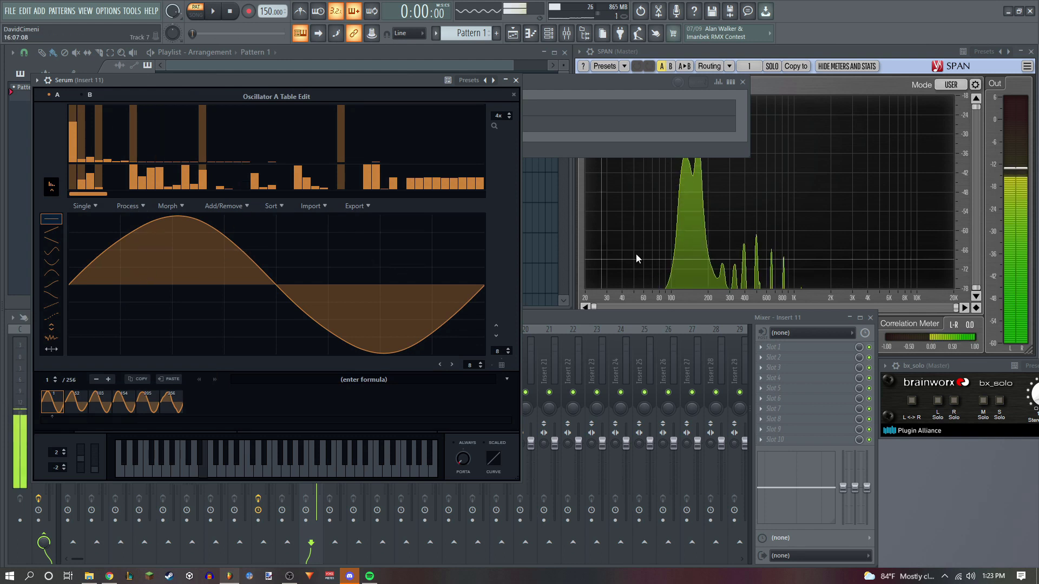
# Raise harmonic bins 2–5 in the editor, auditioning C4 after each change
pyautogui.click(749, 51)
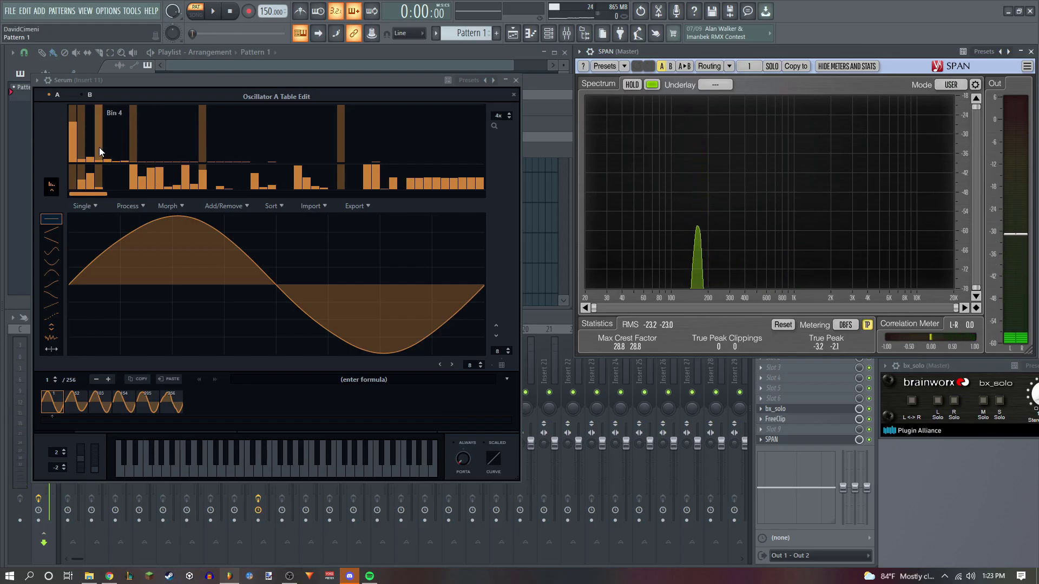
pyautogui.moveTo(96, 154)
pyautogui.mouseDown()
pyautogui.moveTo(134, 176)
pyautogui.moveTo(117, 155)
pyautogui.moveTo(81, 155)
pyautogui.mouseUp()
pyautogui.press('z')
pyautogui.click(81, 157)
pyautogui.press('z')
pyautogui.click(97, 147)
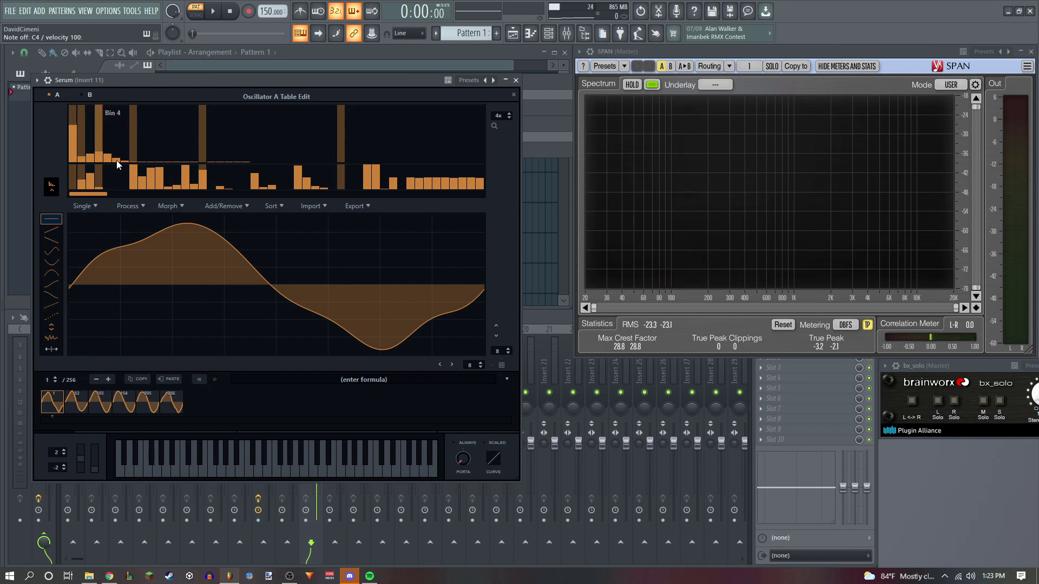
pyautogui.press('z')
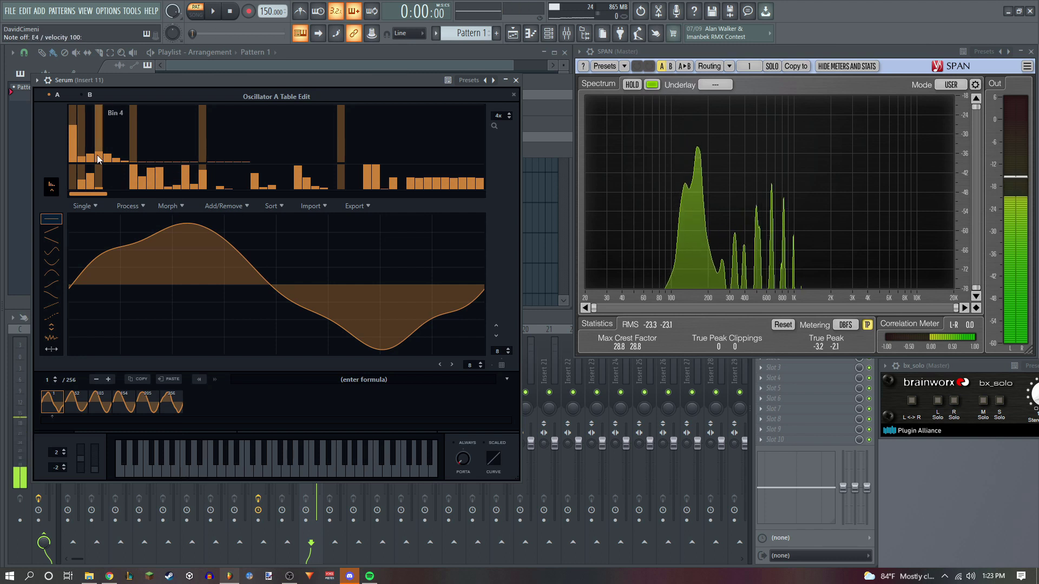
# Drop oscillator A to -2 octaves and audition the bass on a few notes
pyautogui.click(514, 94)
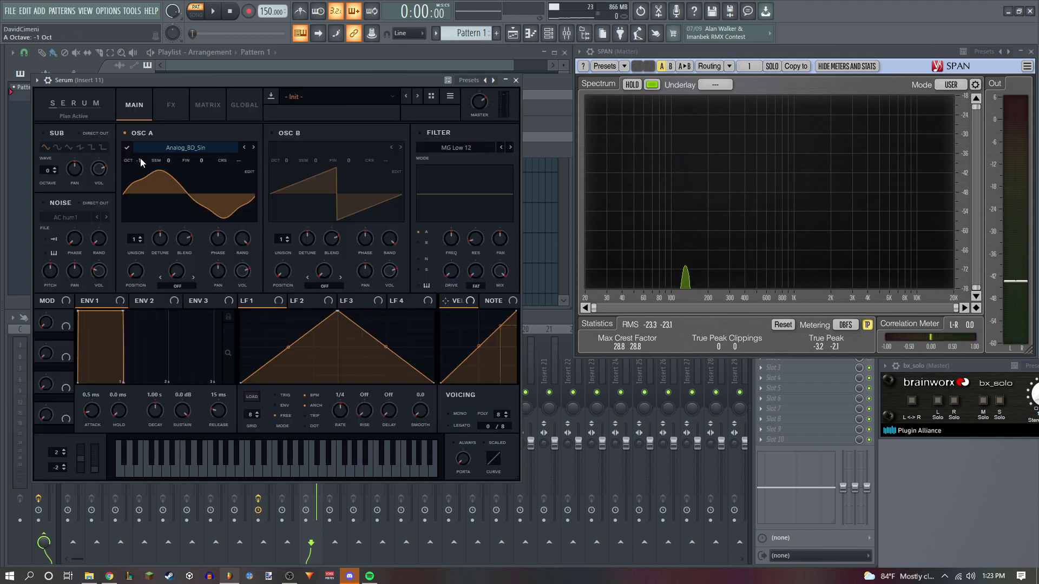
pyautogui.moveTo(141, 158); pyautogui.dragTo(170, 183)
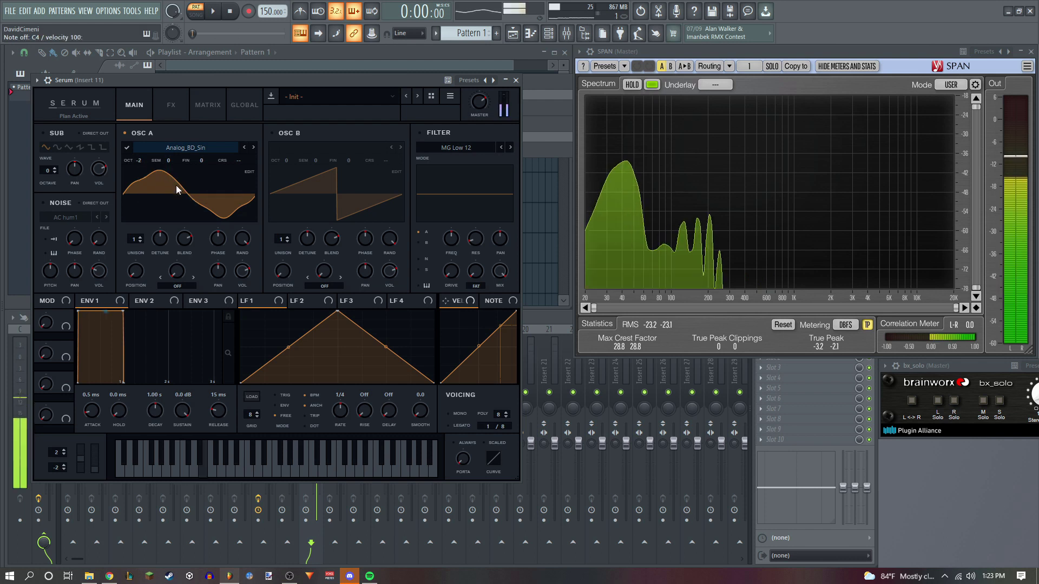
pyautogui.press('x')
pyautogui.press('v')
pyautogui.press('n')
pyautogui.press('x')
pyautogui.press('c')
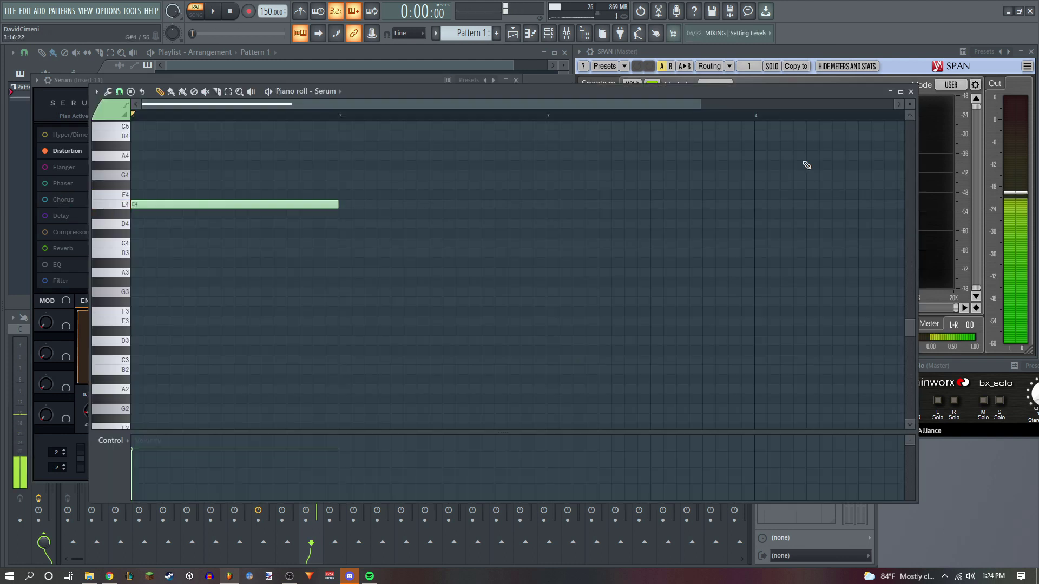
# Set tube distortion drive to 77% and enable the compressor: threshold -10.6 dB, attack 57 ms, max release, mix 79
pyautogui.click(911, 93)
pyautogui.moveTo(379, 143); pyautogui.dragTo(369, 63)
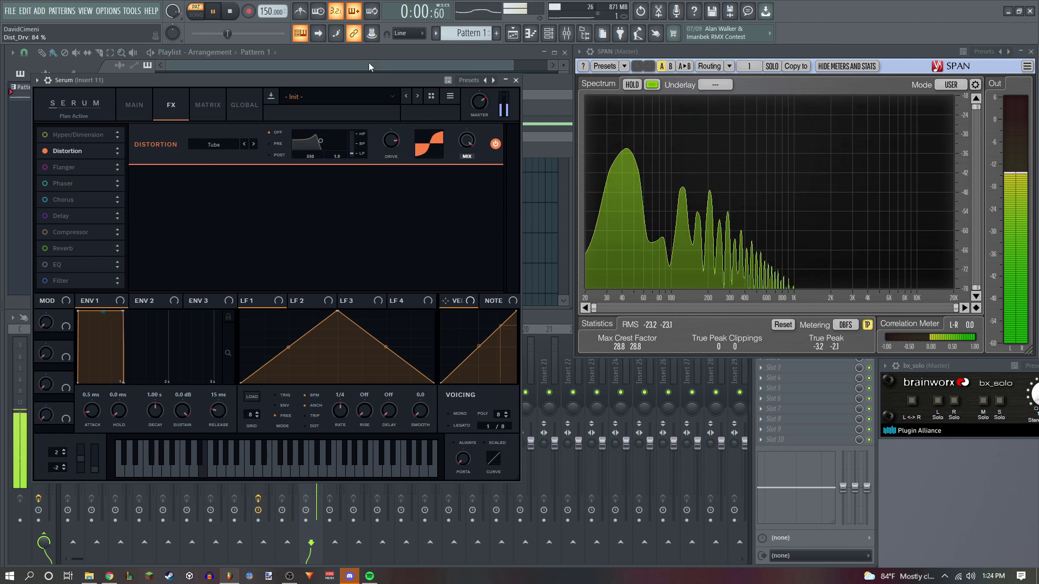
pyautogui.click(45, 232)
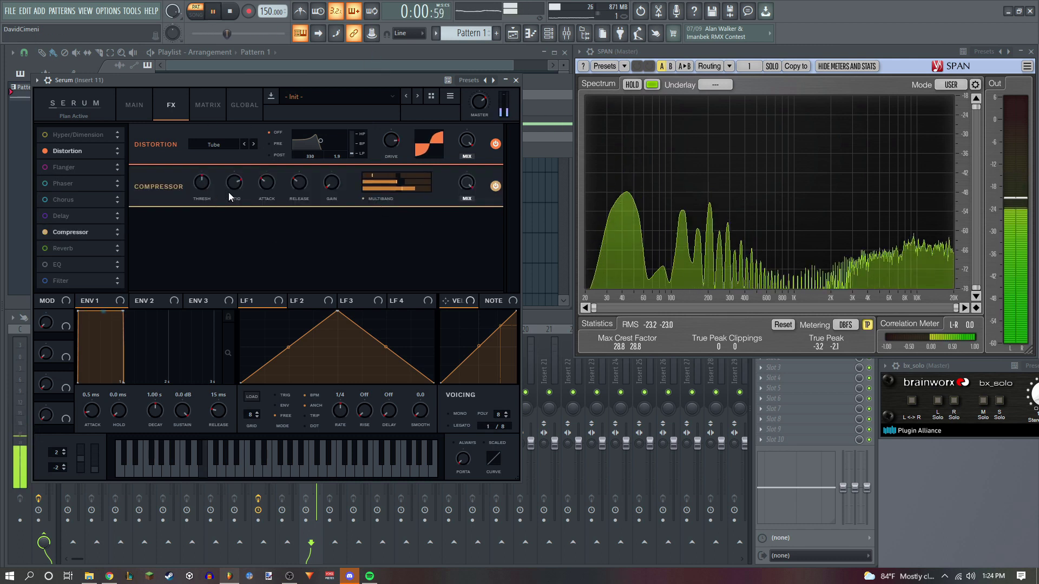
pyautogui.moveTo(201, 185); pyautogui.dragTo(192, 195)
pyautogui.moveTo(266, 183); pyautogui.dragTo(302, 168)
pyautogui.moveTo(467, 183); pyautogui.dragTo(468, 201)
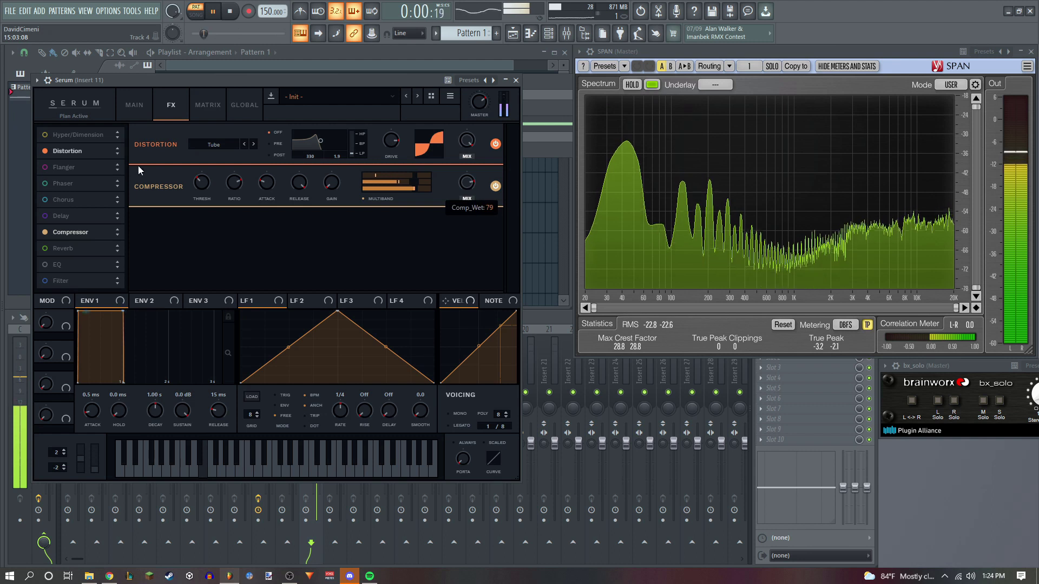
pyautogui.click(132, 105)
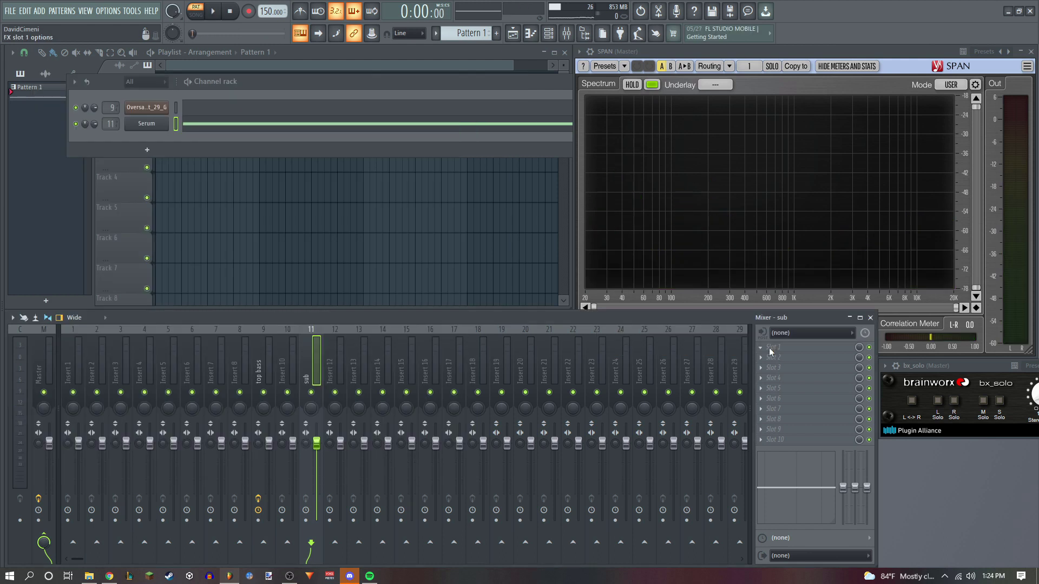
# Load Fruity Fast Dist on the sub bus and raise its threshold to 80%
pyautogui.click(773, 352)
pyautogui.click(602, 59)
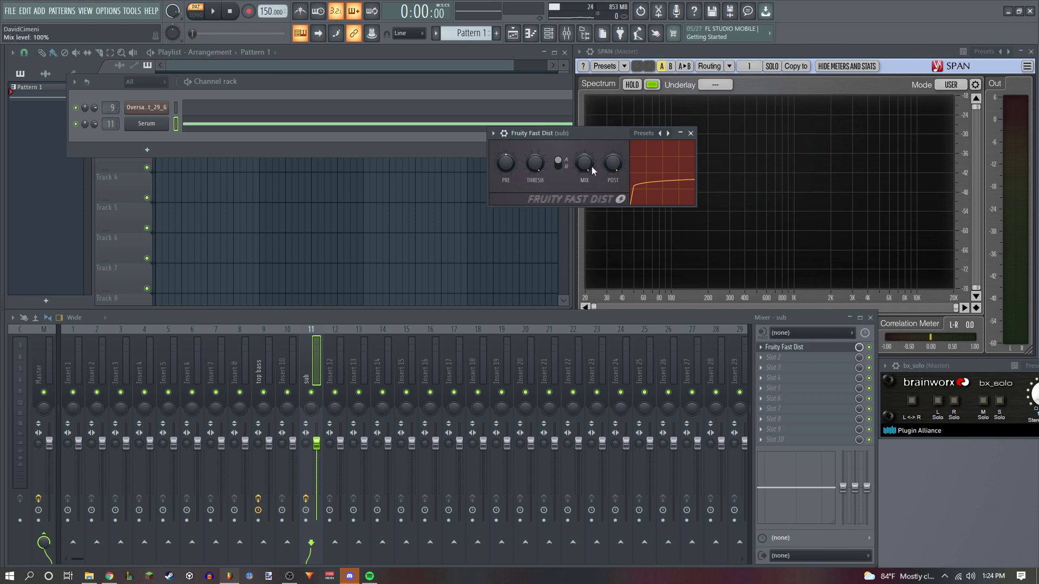
pyautogui.press('space')
pyautogui.moveTo(534, 162); pyautogui.dragTo(535, 141)
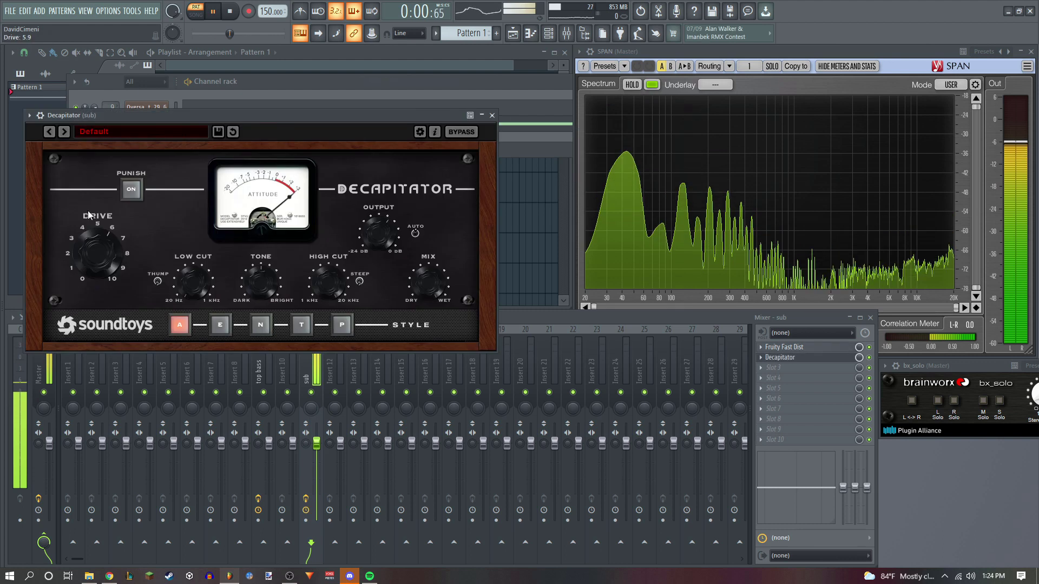
# Tune the Decapitators: lower drive, high cut about 5.3 kHz, style E, third one's drive 3.4
pyautogui.moveTo(84, 229); pyautogui.dragTo(80, 242)
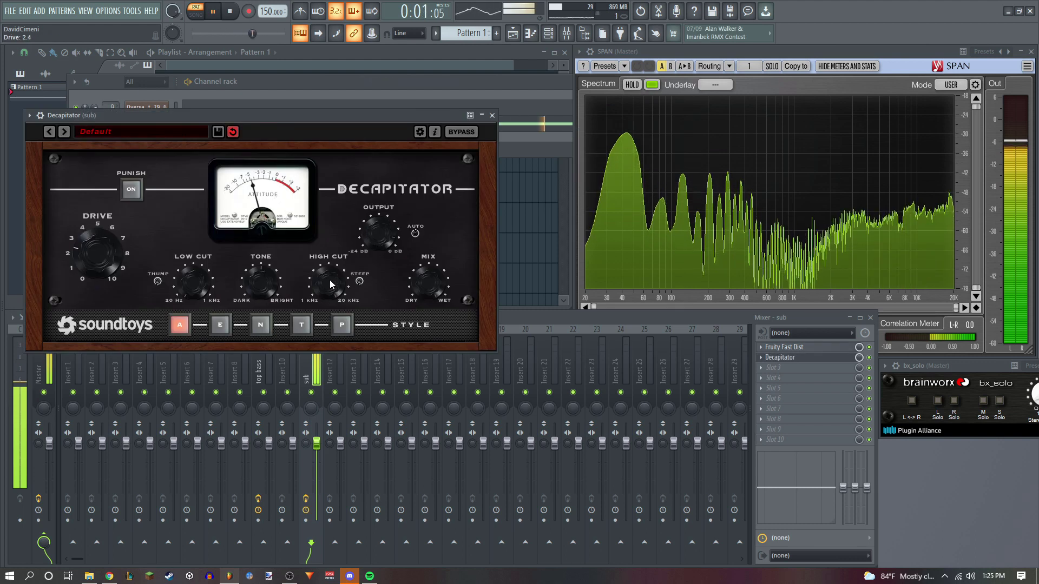
pyautogui.moveTo(329, 280); pyautogui.dragTo(330, 329)
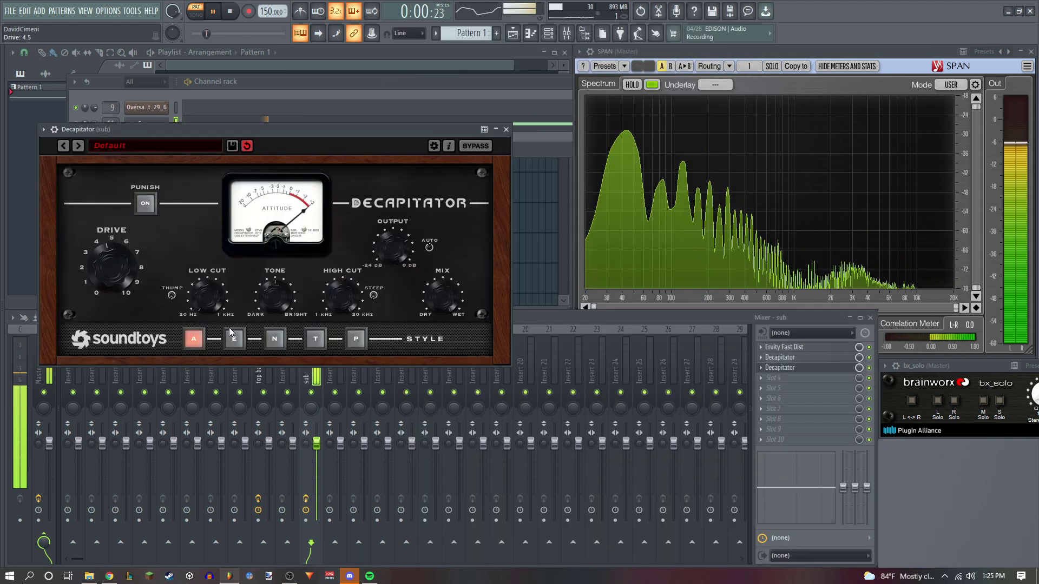
pyautogui.click(234, 338)
pyautogui.moveTo(112, 264); pyautogui.dragTo(129, 304)
# Load Pro-Q 3 into slot 5 with a high shelf near 1.3 kHz and a ~7 dB dip at 309 Hz
pyautogui.click(783, 368)
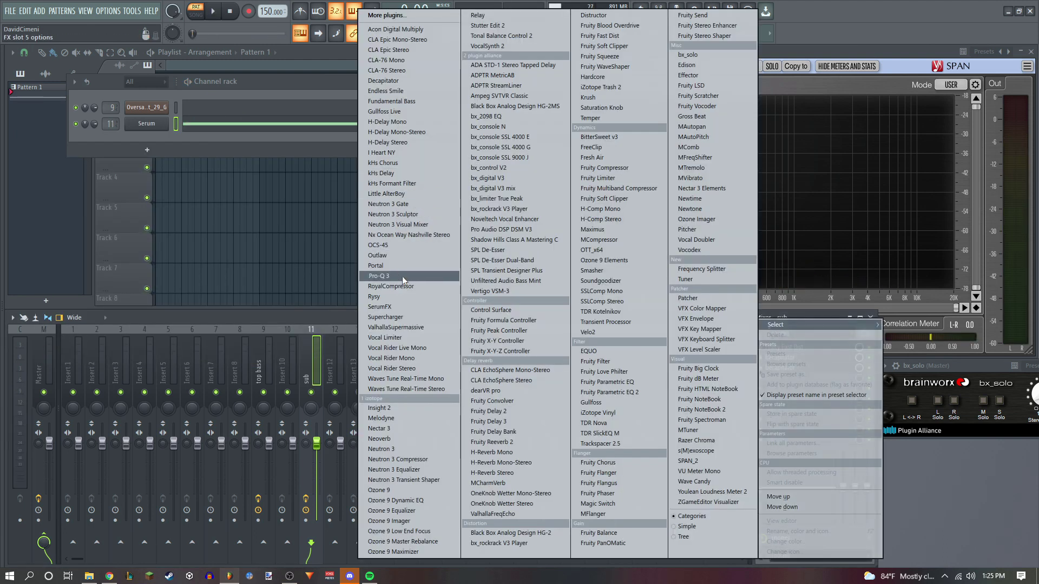
pyautogui.click(401, 277)
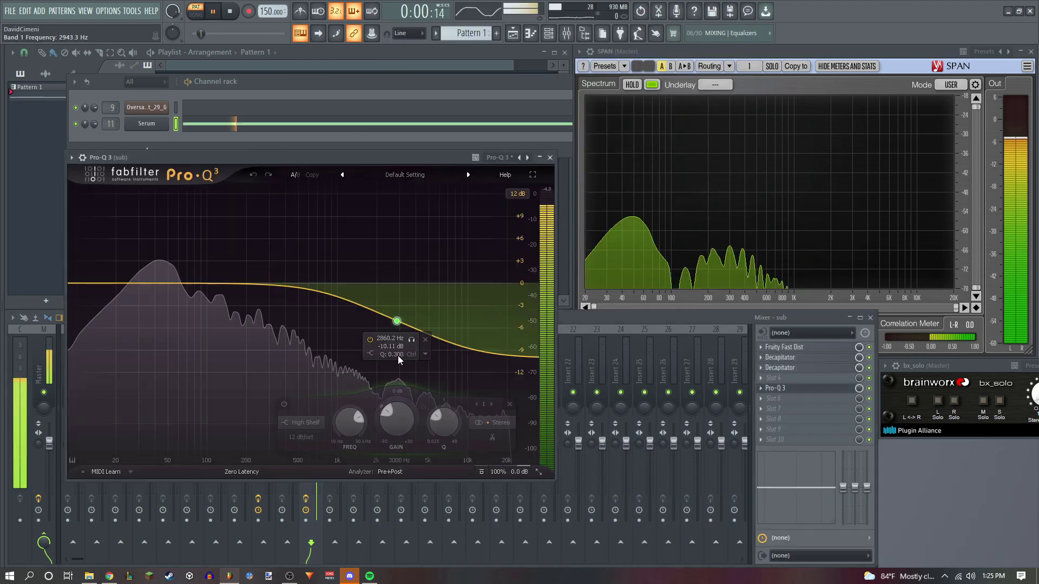
pyautogui.moveTo(397, 356); pyautogui.dragTo(356, 366)
pyautogui.moveTo(266, 321); pyautogui.dragTo(273, 320)
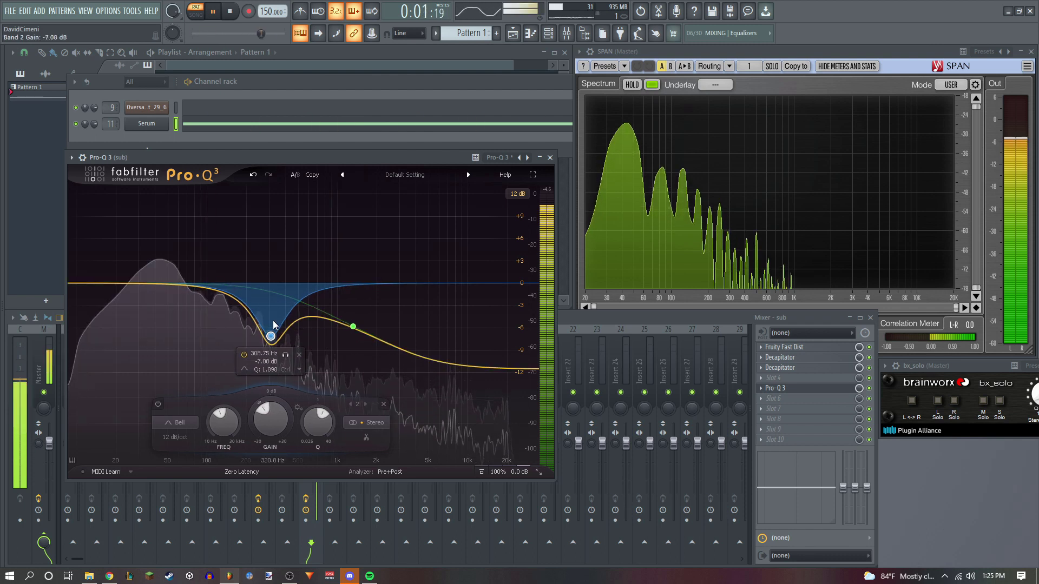
pyautogui.click(777, 389)
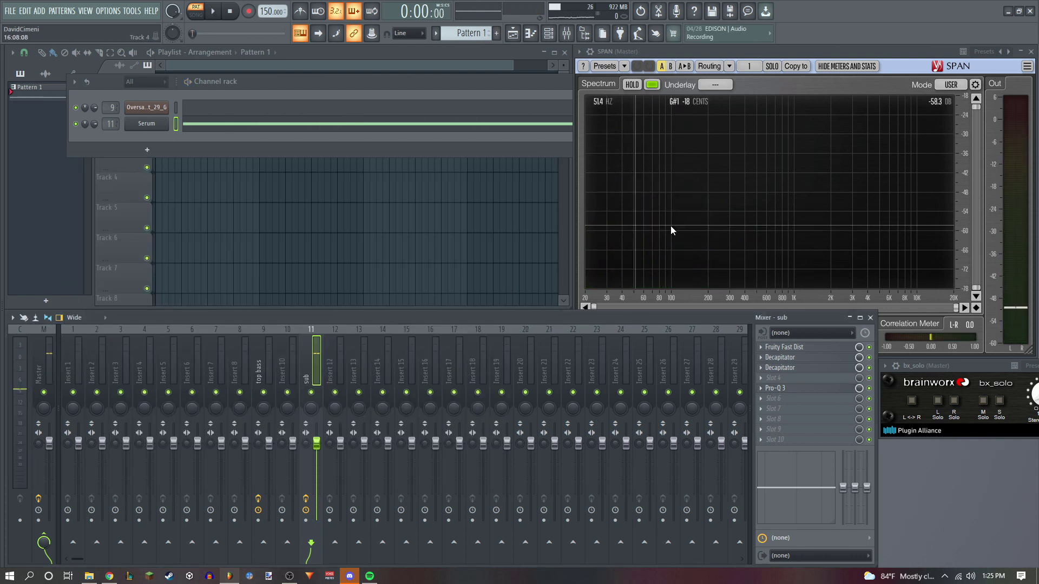
pyautogui.click(175, 108)
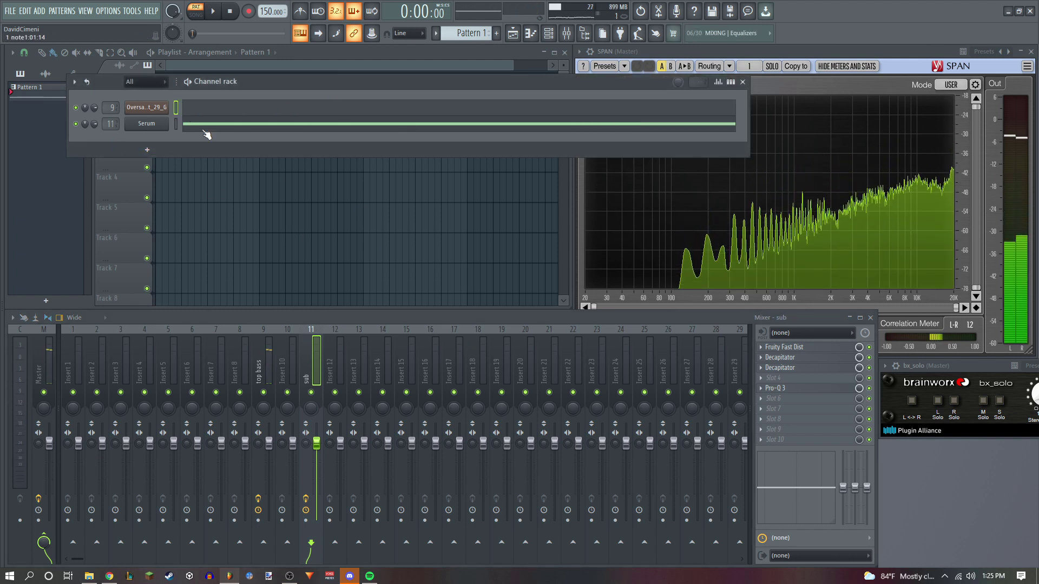
# On the new Serum, morph oscillator A from sine to square and set it to -2 octaves
pyautogui.click(175, 124)
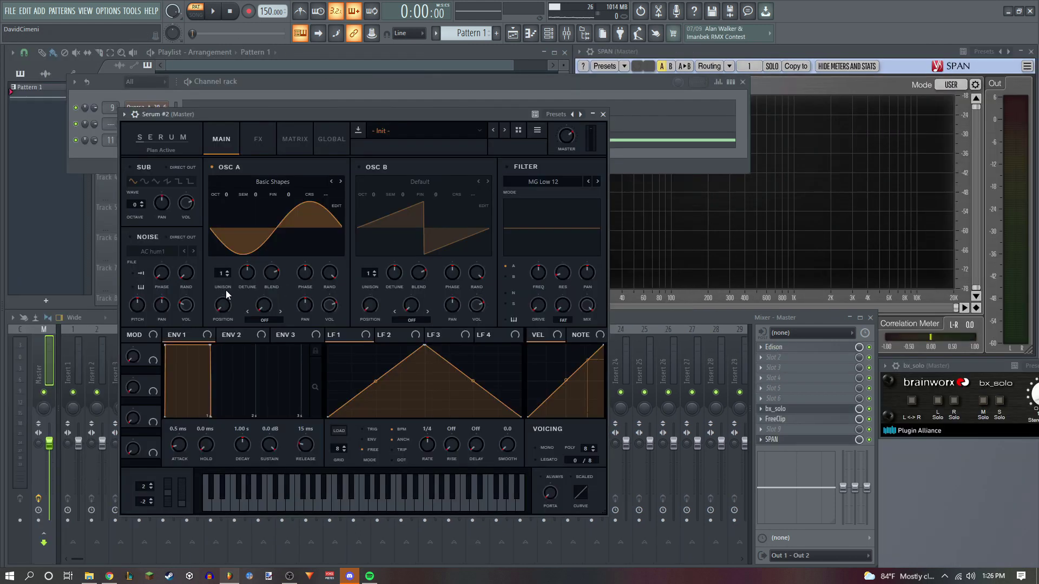
pyautogui.moveTo(222, 304); pyautogui.dragTo(197, 208)
pyautogui.scroll(-2, 226, 193)
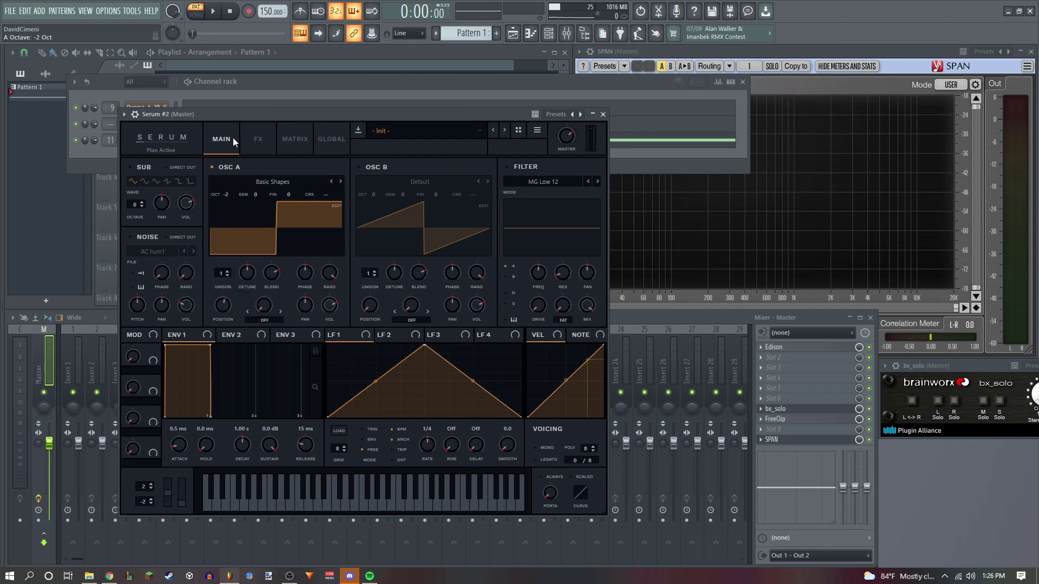
# Load a Basic Shapes saw into oscillator B, mute it, and give oscillator A 16-voice unison
pyautogui.click(379, 182)
pyautogui.moveTo(422, 193)
pyautogui.click(564, 246)
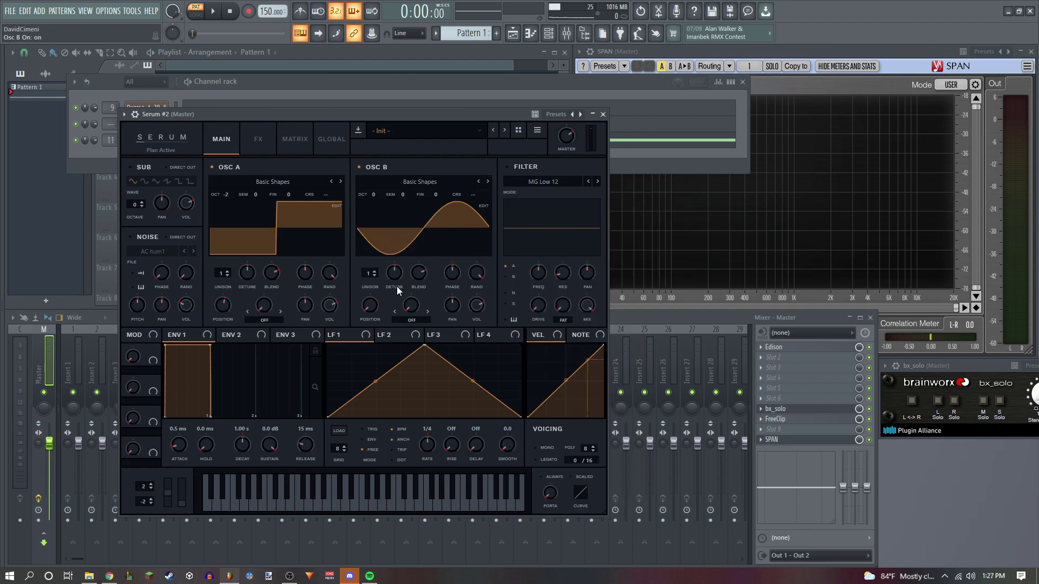
pyautogui.moveTo(367, 303); pyautogui.dragTo(364, 295)
pyautogui.click(358, 167)
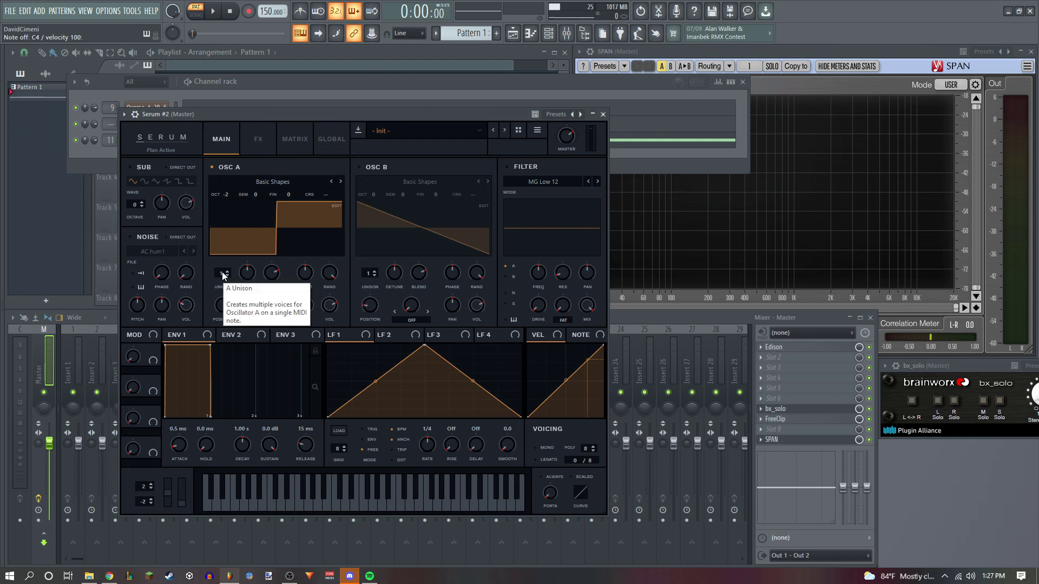
pyautogui.moveTo(222, 275); pyautogui.dragTo(222, 249)
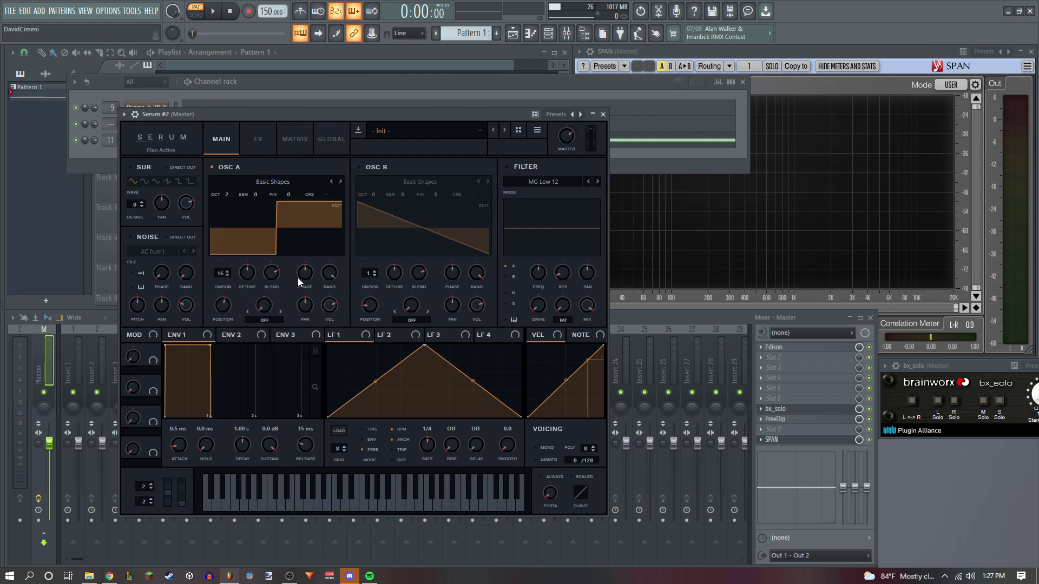
pyautogui.press('z')
pyautogui.press('x')
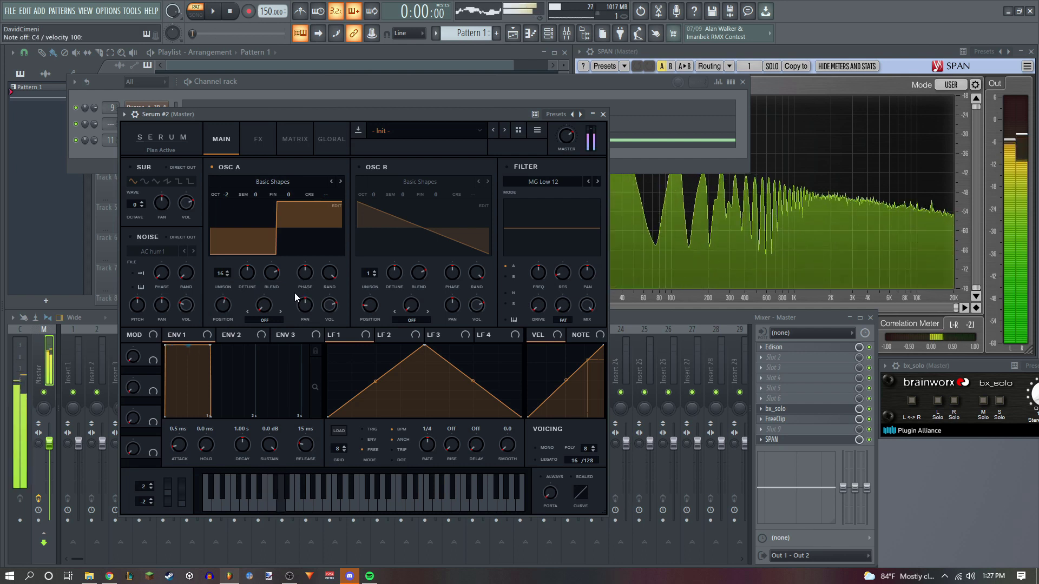
pyautogui.press('c')
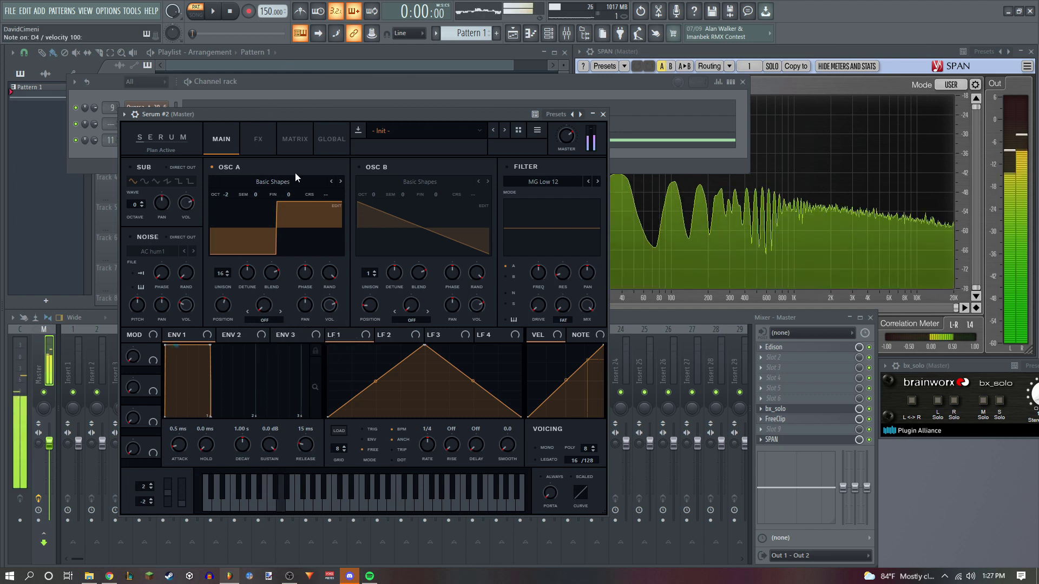
# Enable the low-pass filter, re-enable oscillator B with 16-voice unison, and set its volume to 58%
pyautogui.click(506, 167)
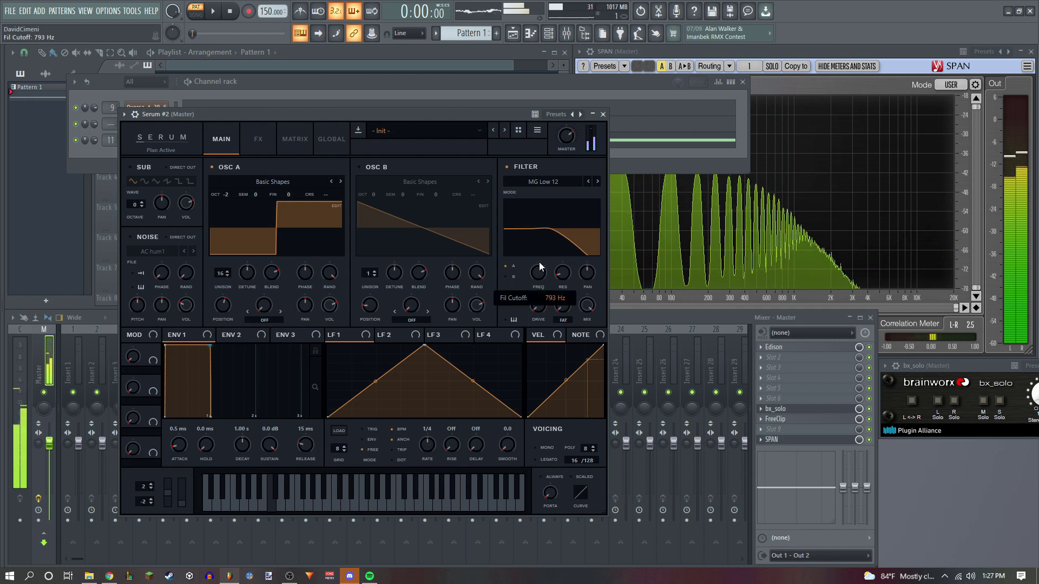
pyautogui.click(359, 166)
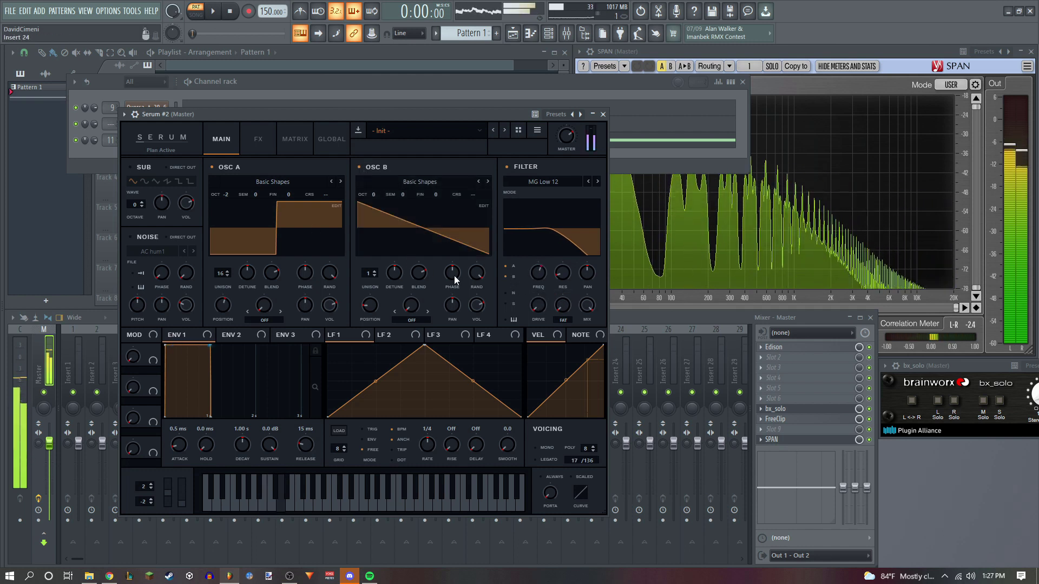
pyautogui.moveTo(372, 275); pyautogui.dragTo(394, 69)
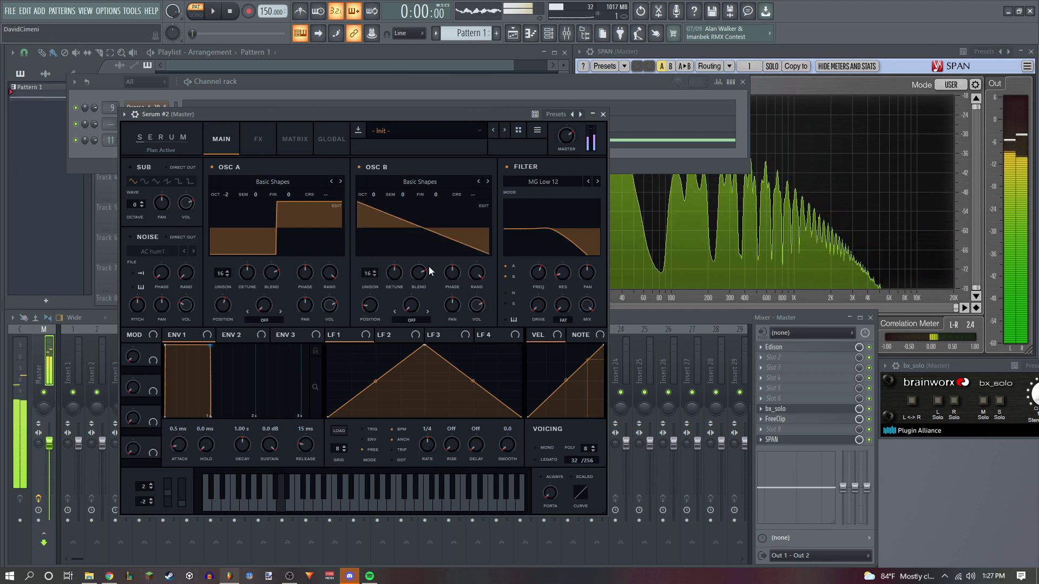
pyautogui.press('z')
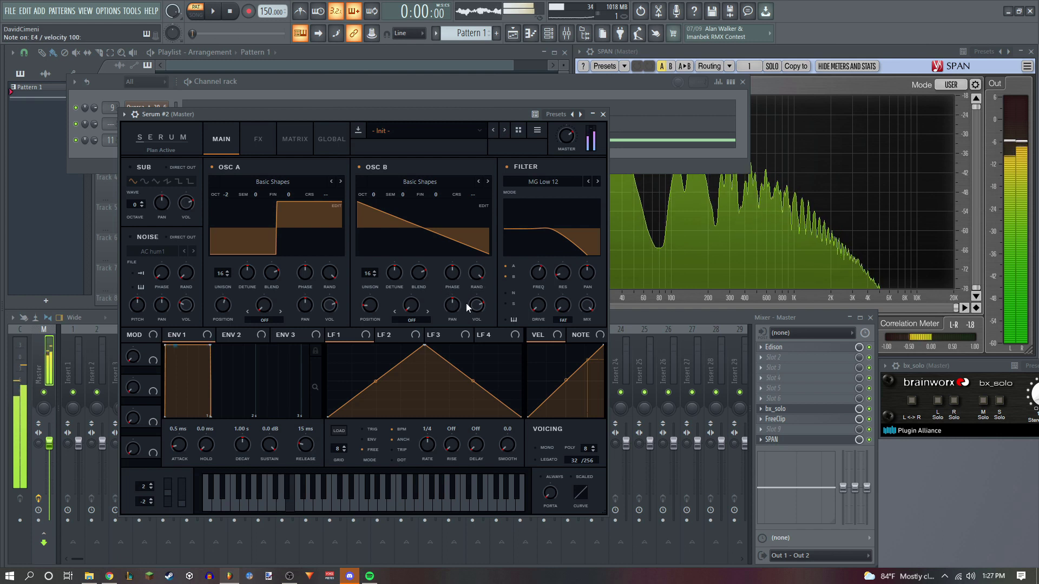
pyautogui.moveTo(476, 305); pyautogui.dragTo(477, 329)
# Raise distortion drive to 87%, enable a multiband compressor, and turn off the distortion filter stage
pyautogui.click(257, 136)
pyautogui.moveTo(476, 180); pyautogui.dragTo(461, 110)
pyautogui.click(130, 264)
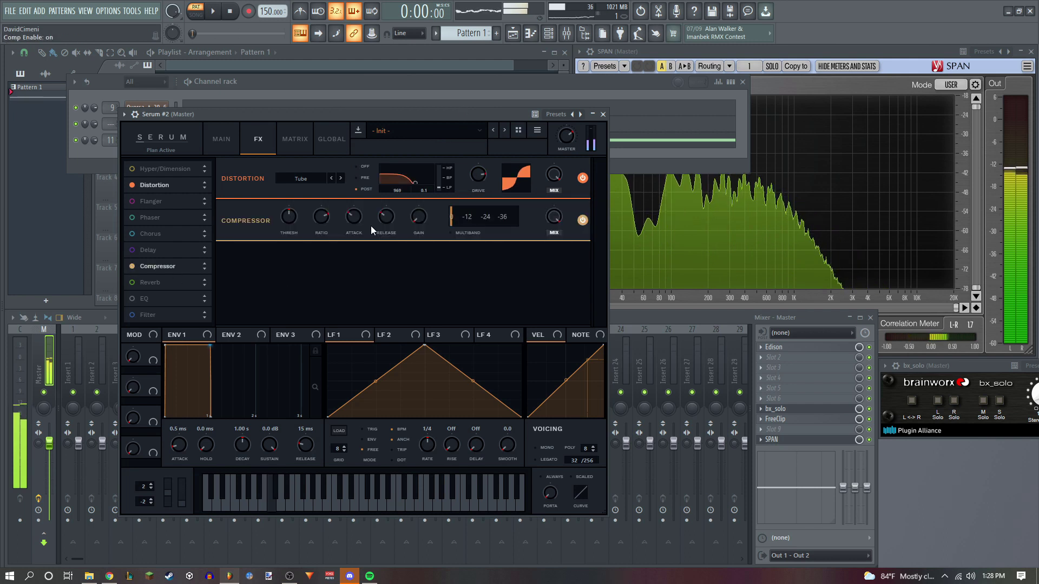
pyautogui.click(460, 233)
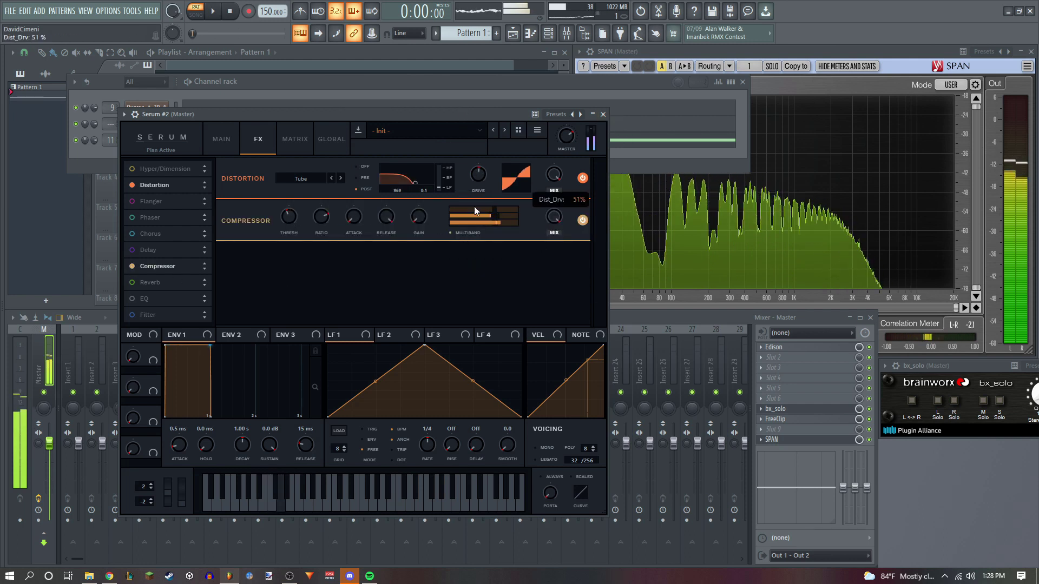
pyautogui.click(363, 167)
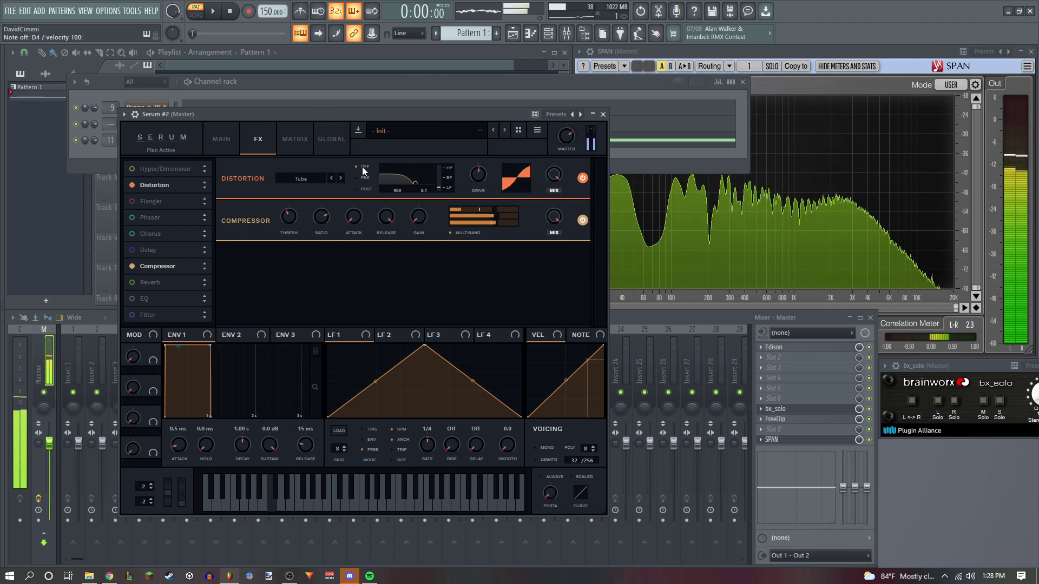
# Rename insert 10 to 'mid bass' and load OTT with upward compression at 67%
pyautogui.press('F7')
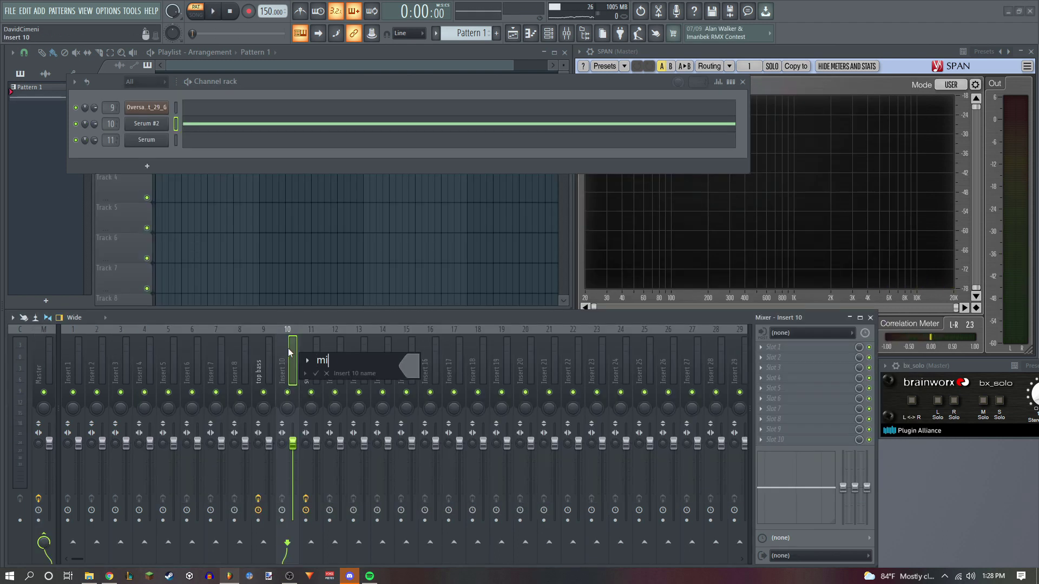
pyautogui.press('Return')
pyautogui.press('space')
pyautogui.click(774, 346)
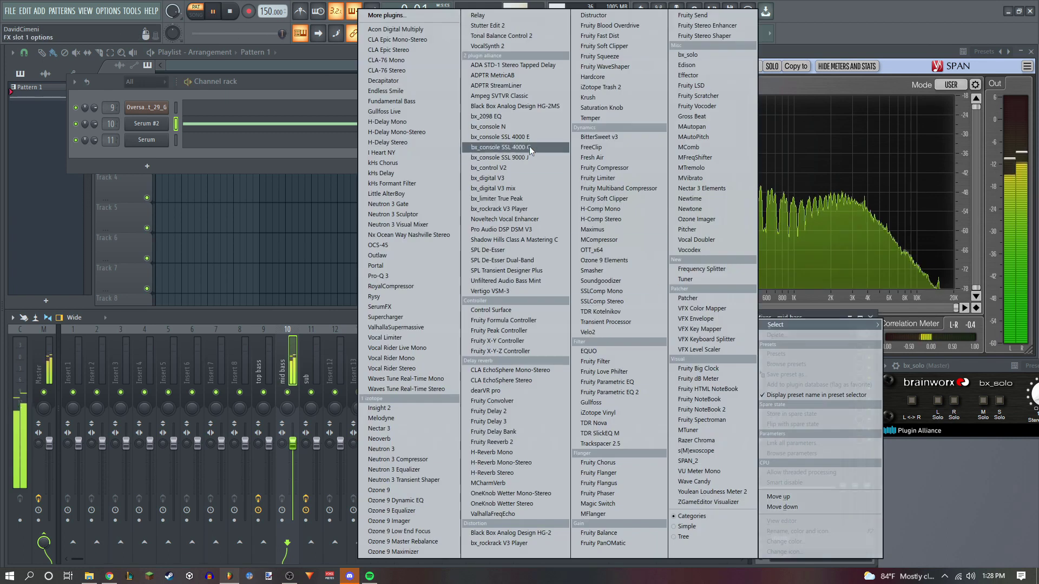
pyautogui.click(587, 251)
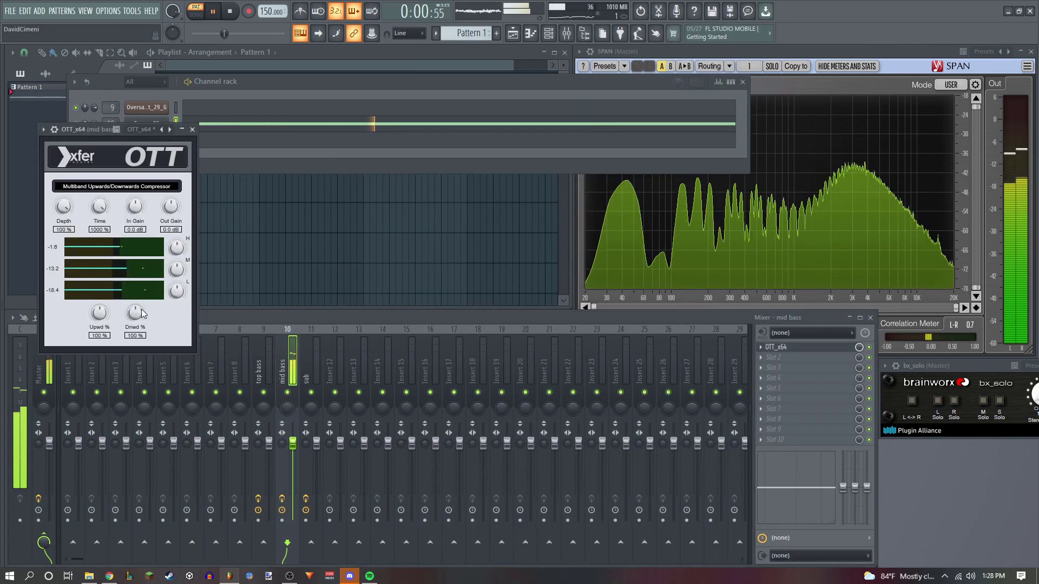
pyautogui.moveTo(99, 311); pyautogui.dragTo(83, 270)
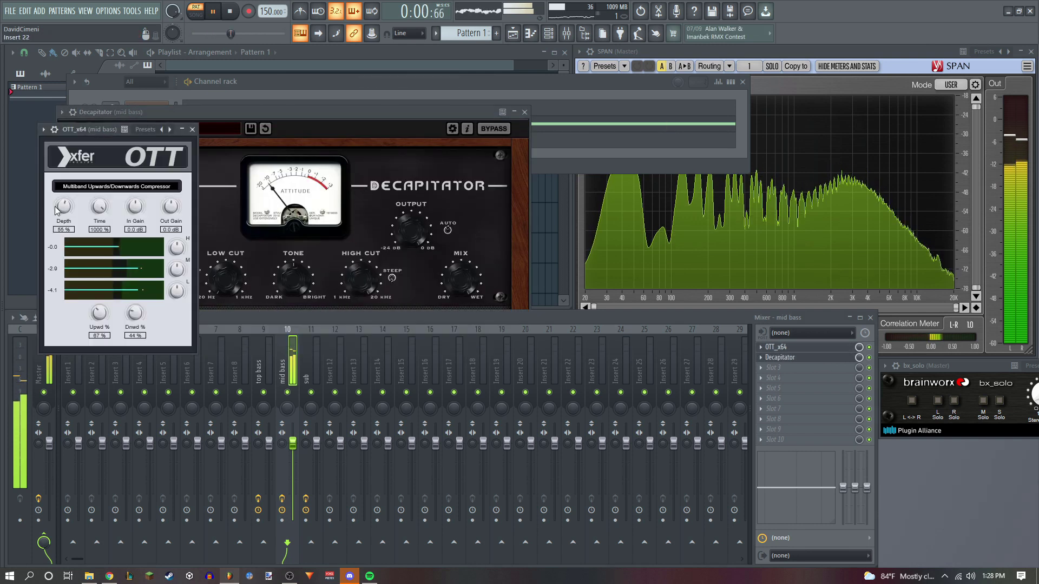
pyautogui.click(192, 130)
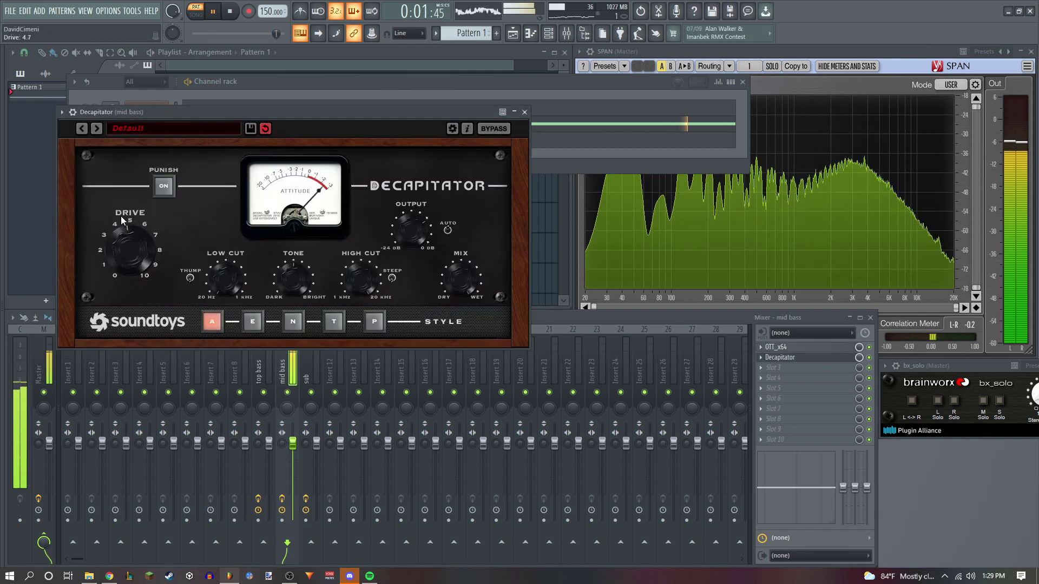
# Add a second Decapitator in slot 3 set to style E with drive 4.1
pyautogui.click(800, 357)
pyautogui.click(791, 368)
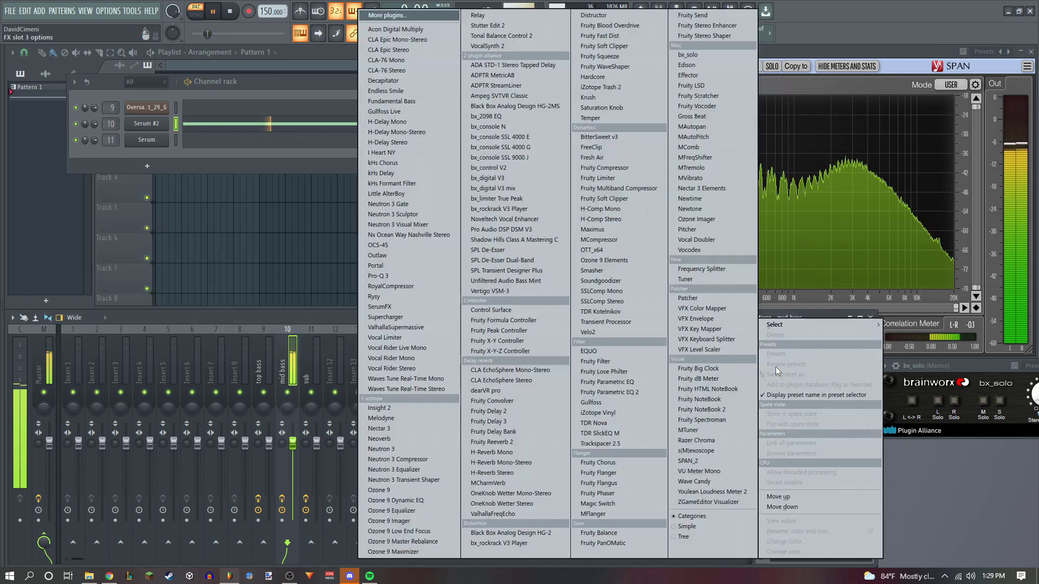
pyautogui.click(371, 81)
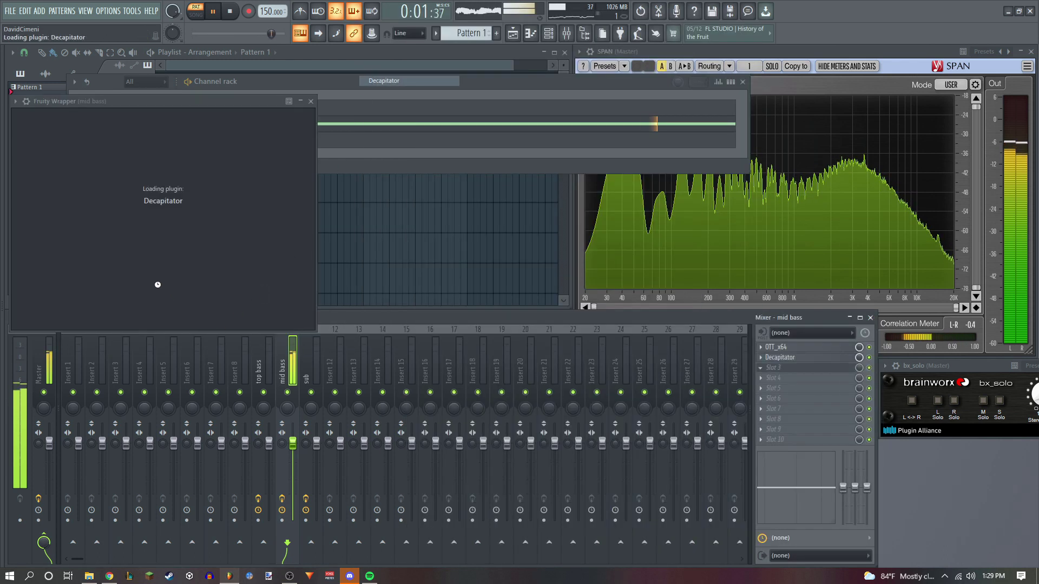
pyautogui.click(205, 306)
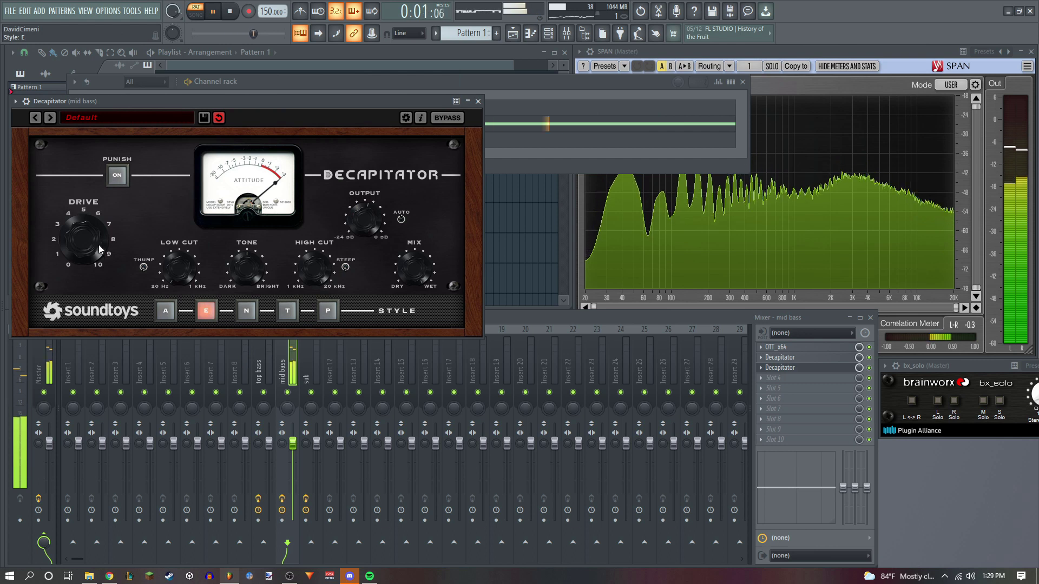
pyautogui.moveTo(92, 241); pyautogui.dragTo(85, 305)
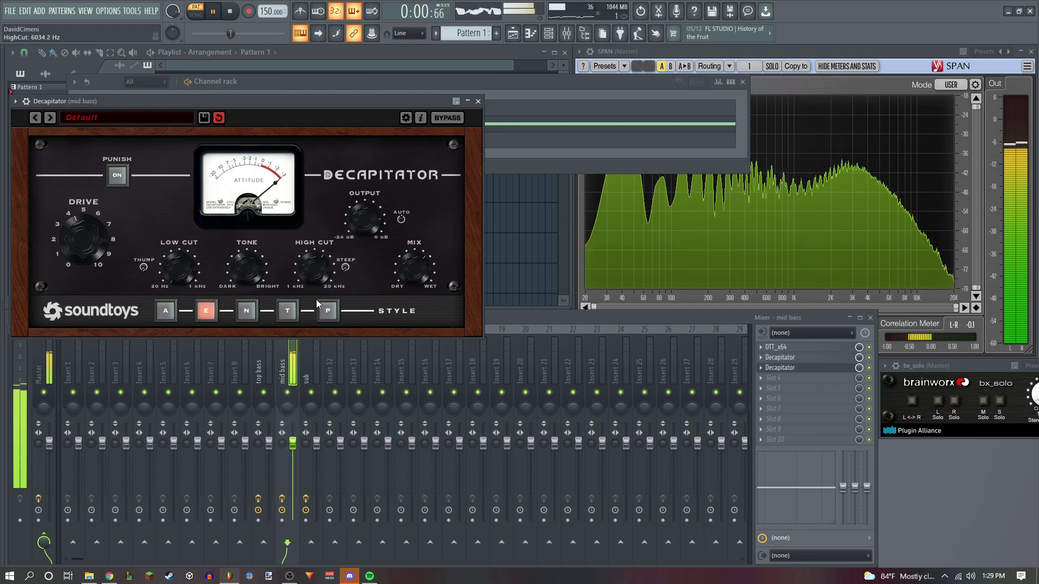
pyautogui.click(824, 368)
# Load Fruity Fast Dist into slot 4 with its mix turned down
pyautogui.click(761, 378)
pyautogui.click(601, 36)
pyautogui.moveTo(118, 150); pyautogui.dragTo(118, 173)
# Load Ozone 9 Imager into slot 5 and Patcher into slot 6, leaving Patcher without a preset
pyautogui.click(778, 381)
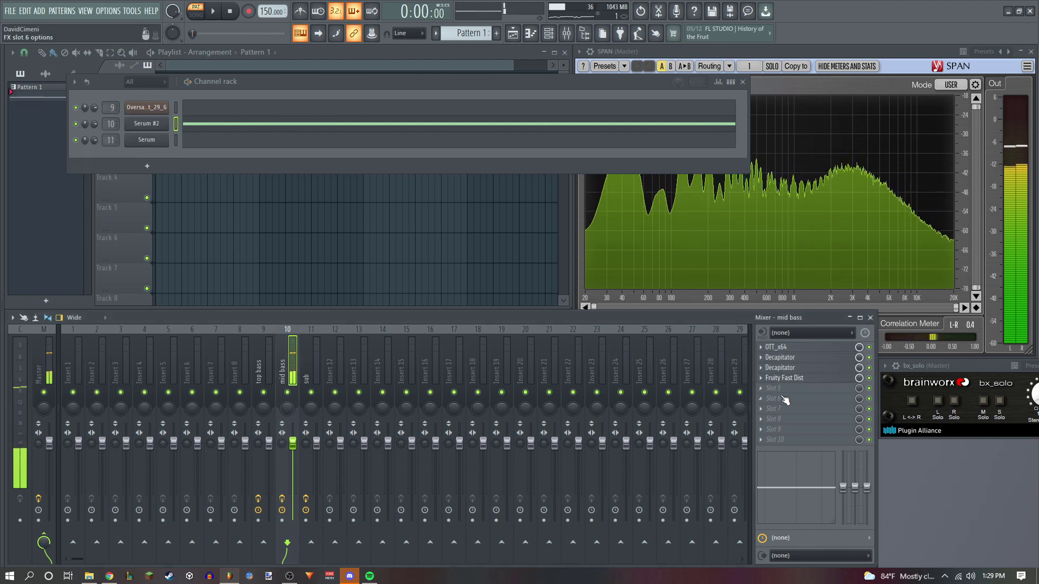
pyautogui.click(390, 522)
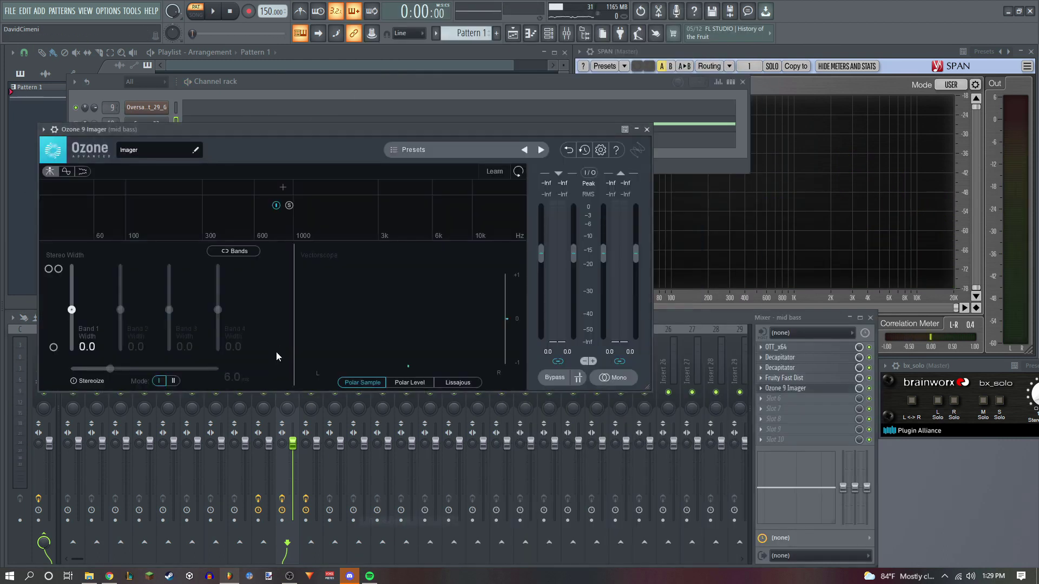
pyautogui.click(806, 389)
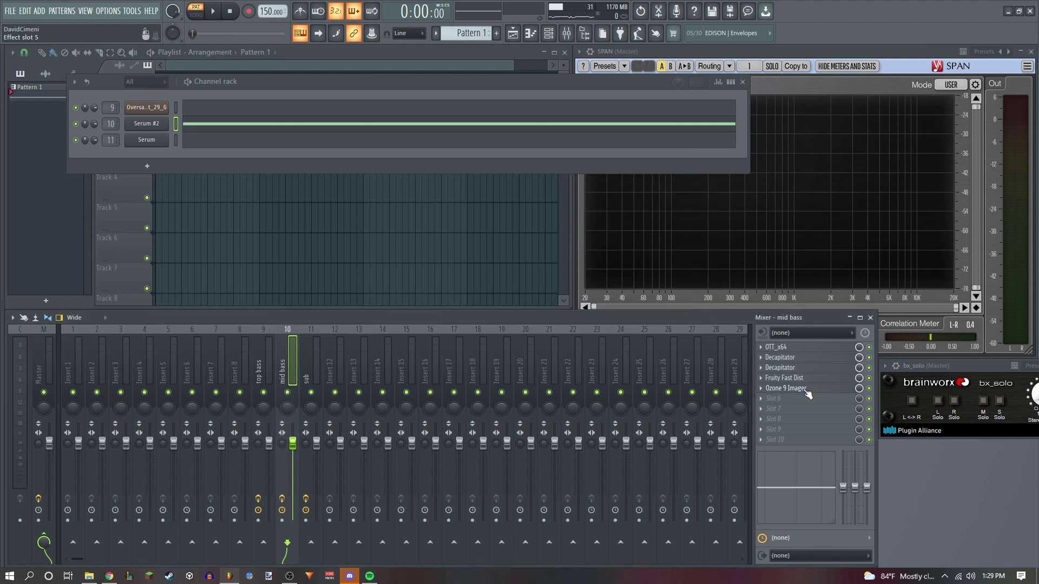
pyautogui.click(802, 388)
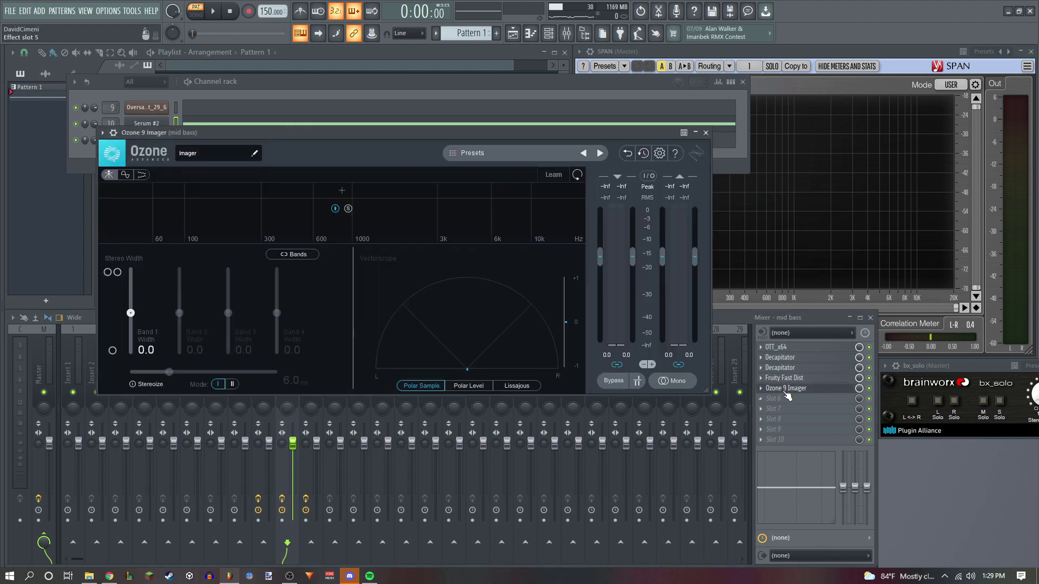
pyautogui.click(781, 406)
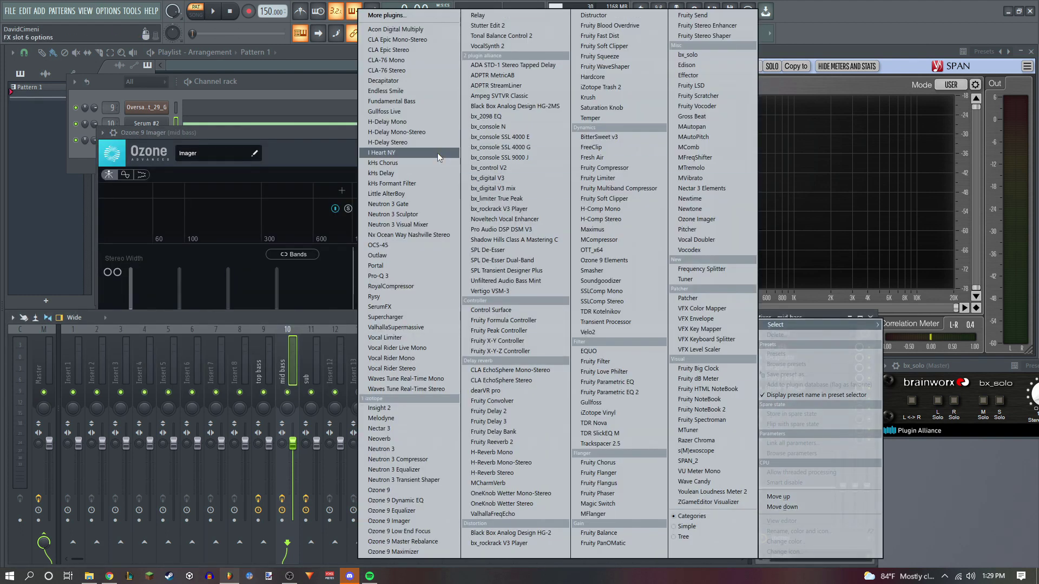
pyautogui.click(246, 130)
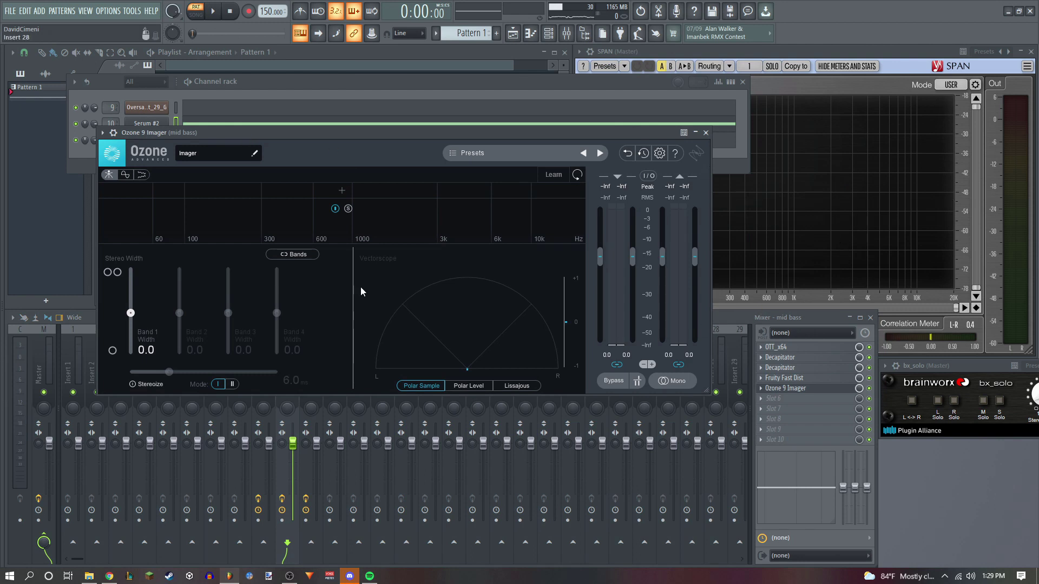
pyautogui.click(801, 400)
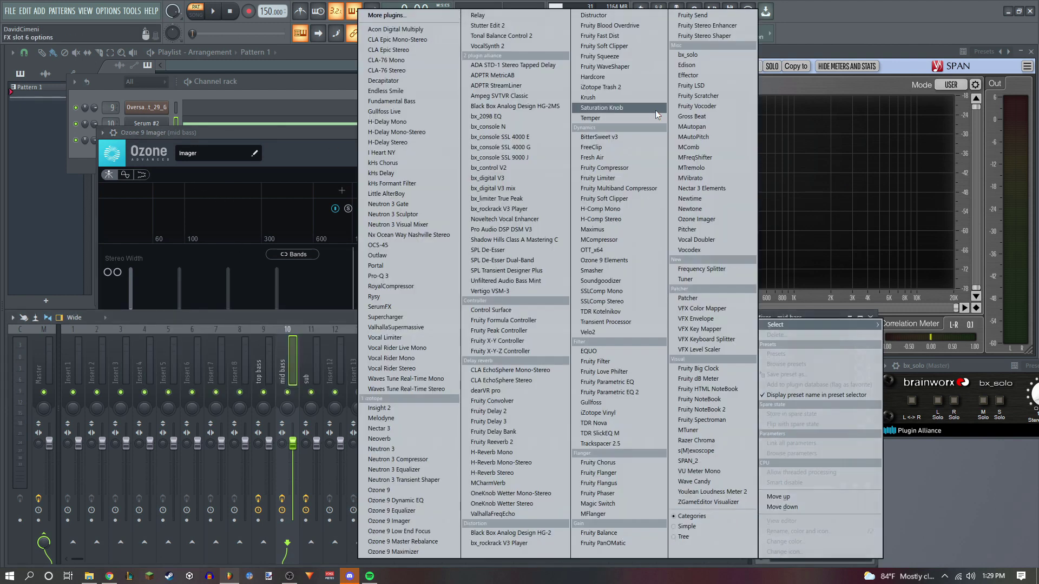
pyautogui.click(686, 299)
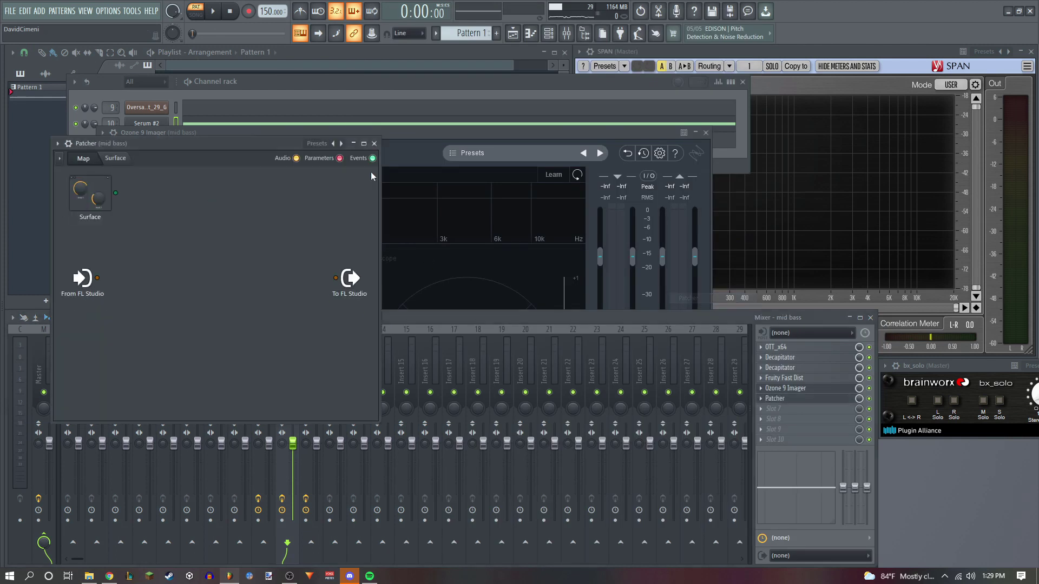
pyautogui.click(317, 143)
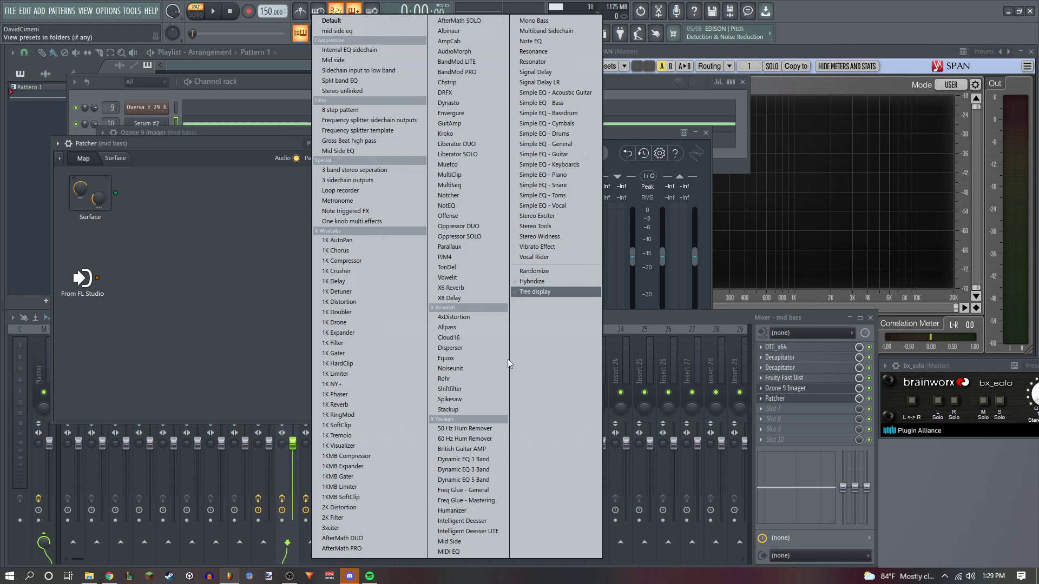
pyautogui.click(281, 222)
pyautogui.click(374, 143)
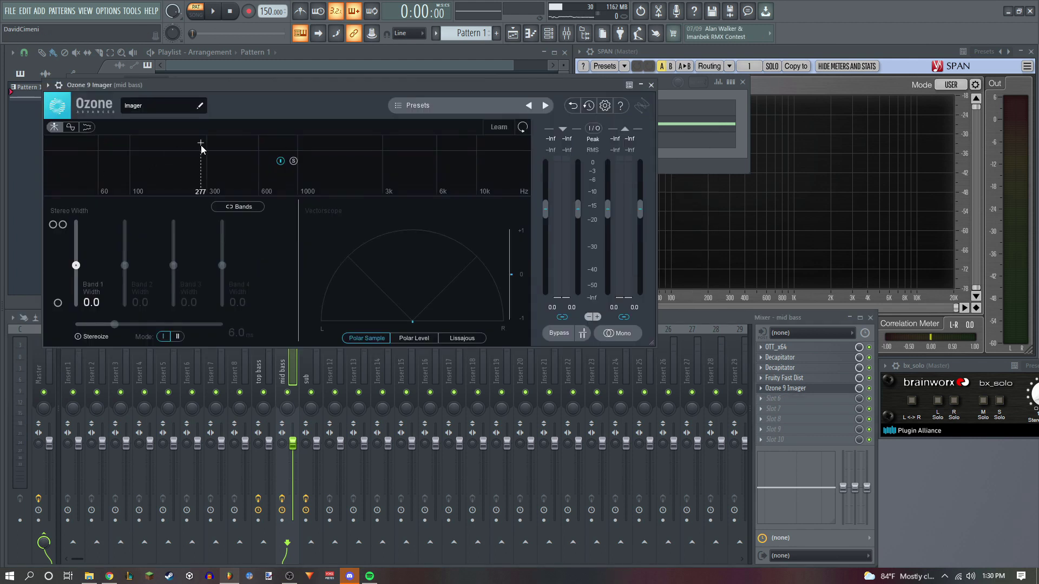
# Split the Imager at about 277 Hz and 866 Hz and set band widths to -100 and -29.1
pyautogui.click(201, 145)
pyautogui.press('space')
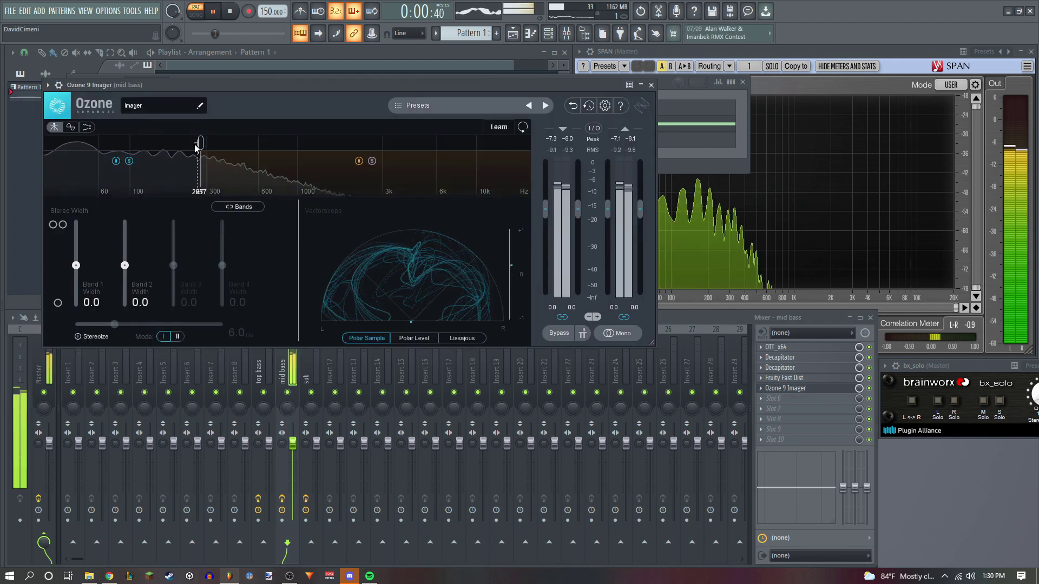
pyautogui.moveTo(201, 144); pyautogui.dragTo(200, 144)
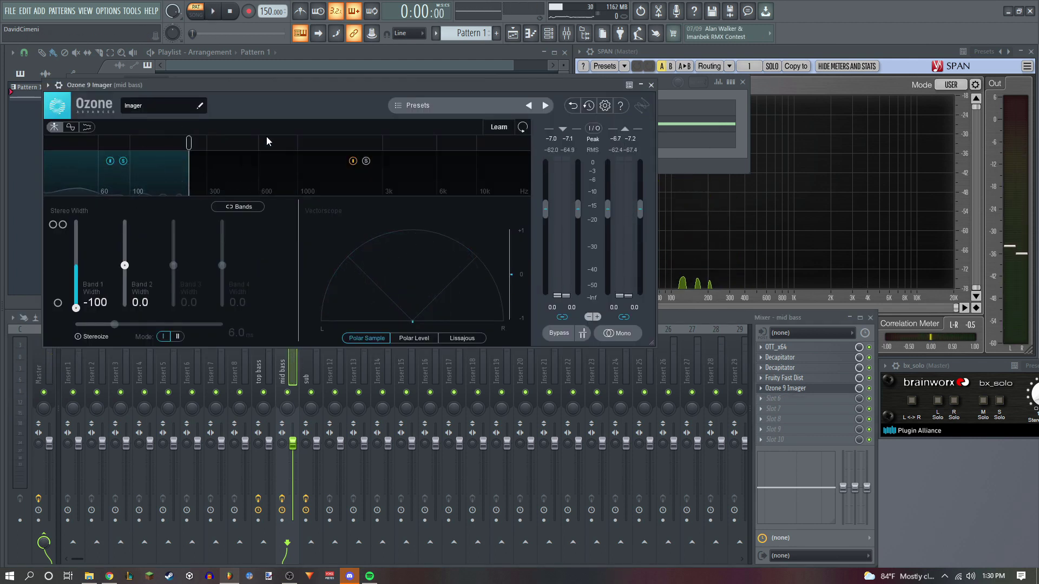
pyautogui.click(284, 142)
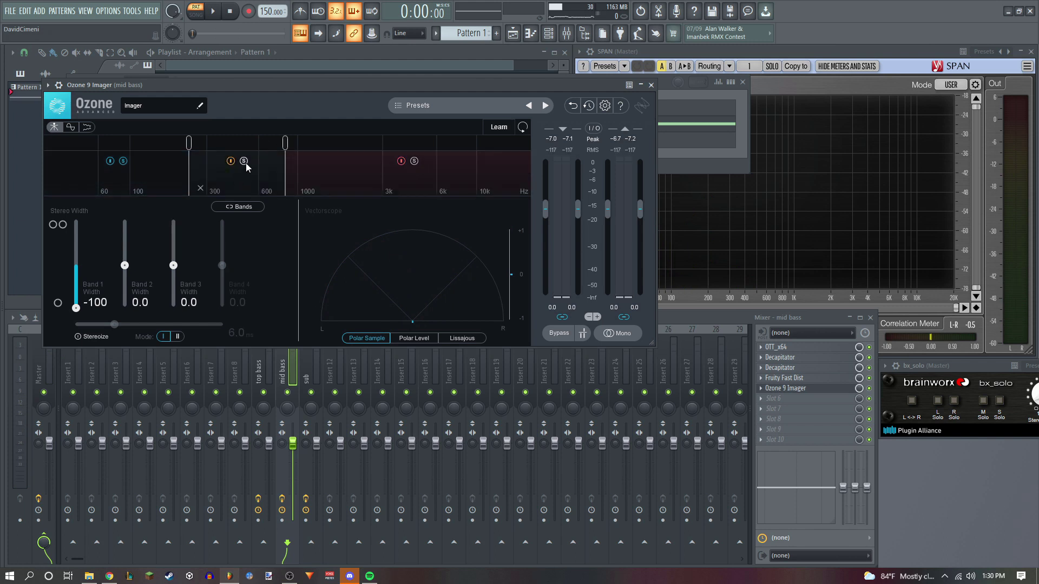
pyautogui.press('space')
pyautogui.moveTo(126, 268); pyautogui.dragTo(125, 277)
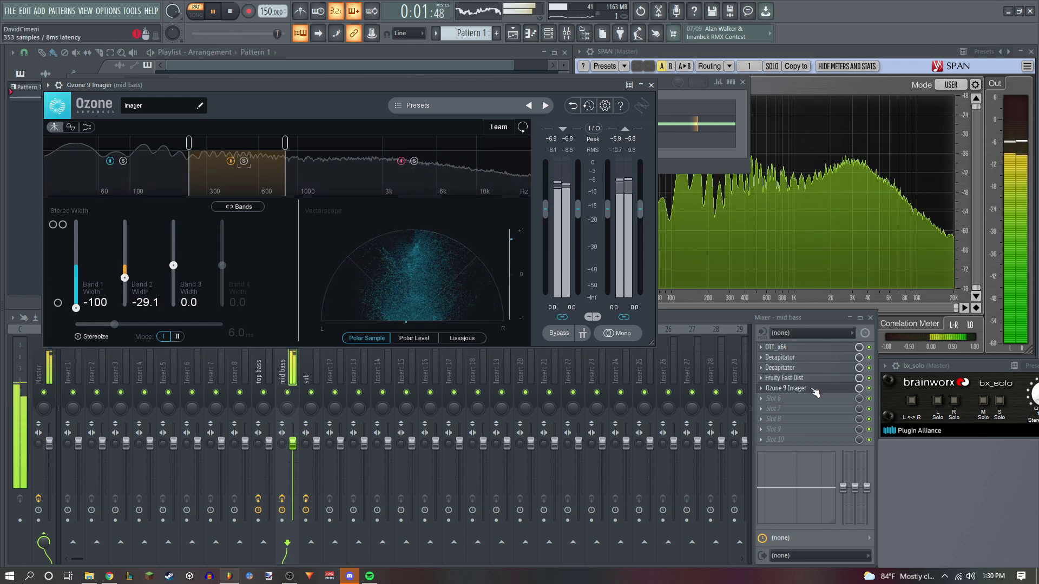
pyautogui.click(812, 389)
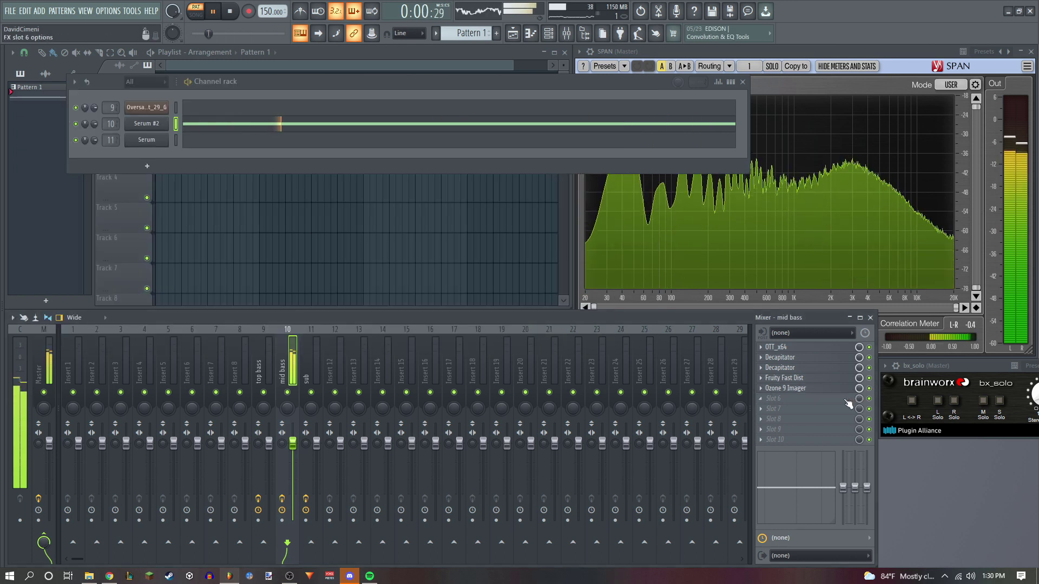
# Load Pro-Q 3 into slot 6 with a low cut at about 148 Hz
pyautogui.press('space')
pyautogui.click(779, 399)
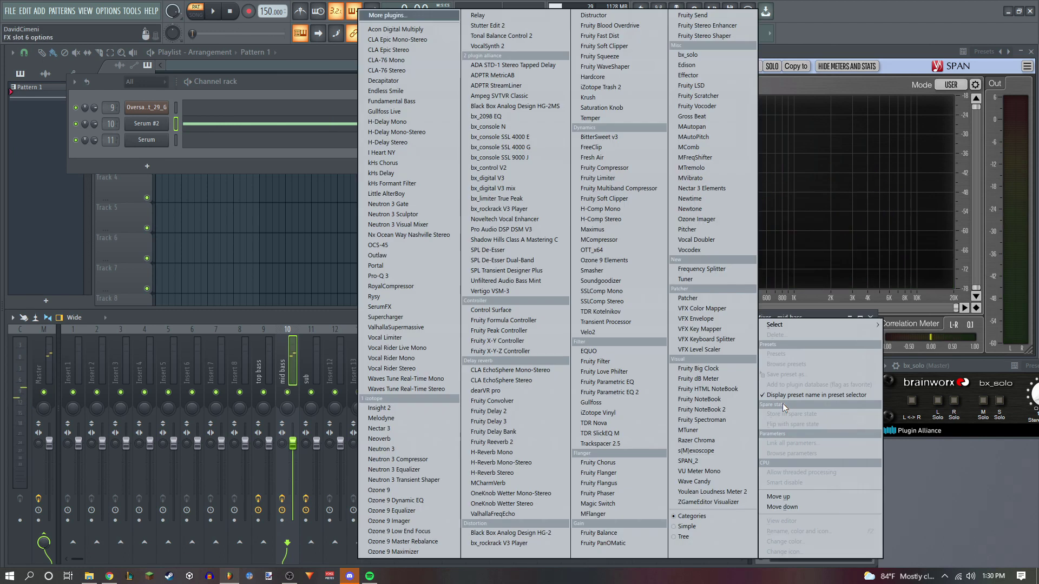
pyautogui.click(398, 277)
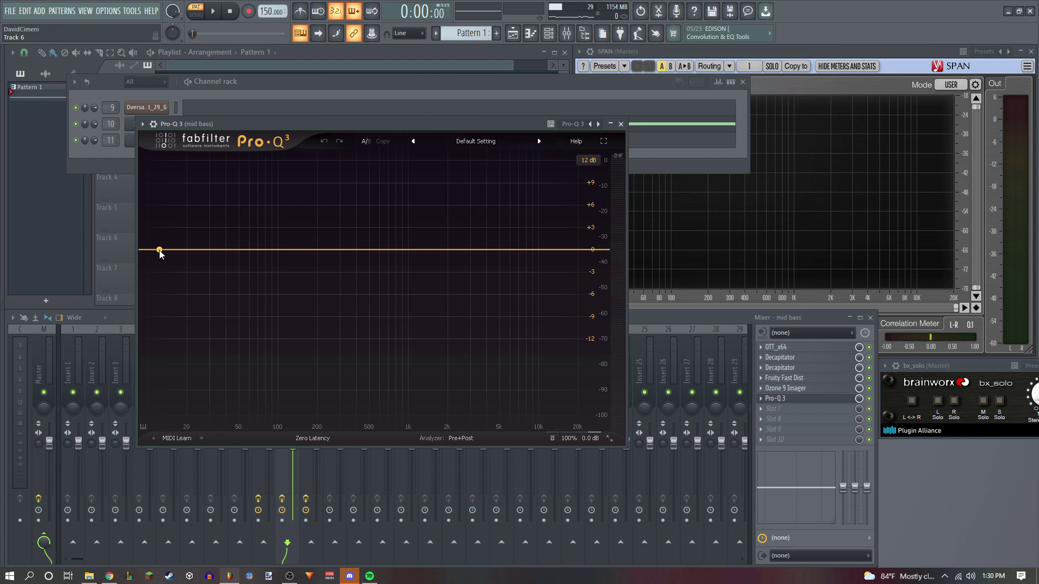
pyautogui.press('space')
pyautogui.moveTo(159, 252); pyautogui.dragTo(274, 273)
pyautogui.press('space')
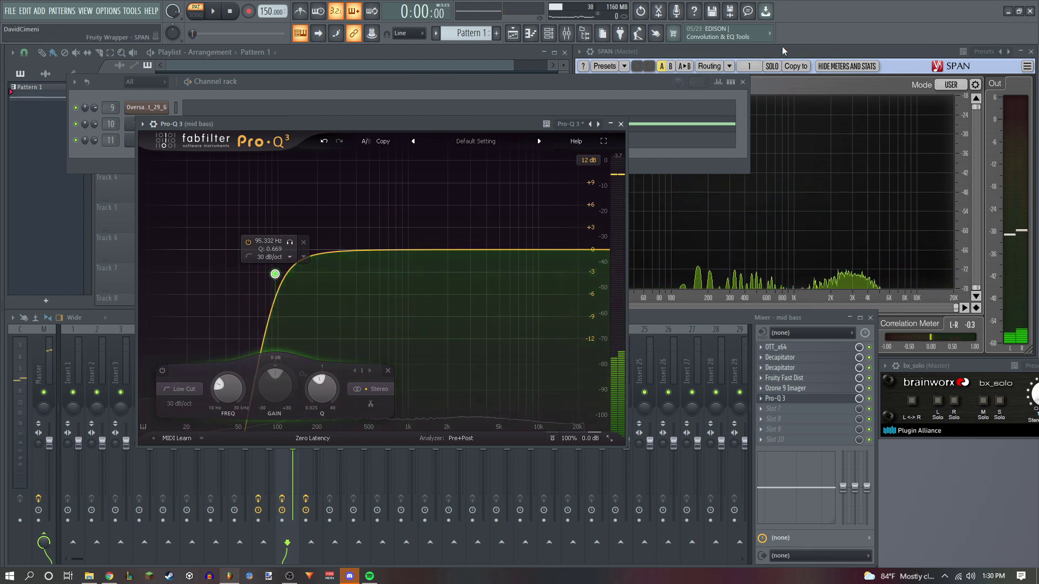
pyautogui.press('space')
pyautogui.click(690, 49)
pyautogui.click(499, 123)
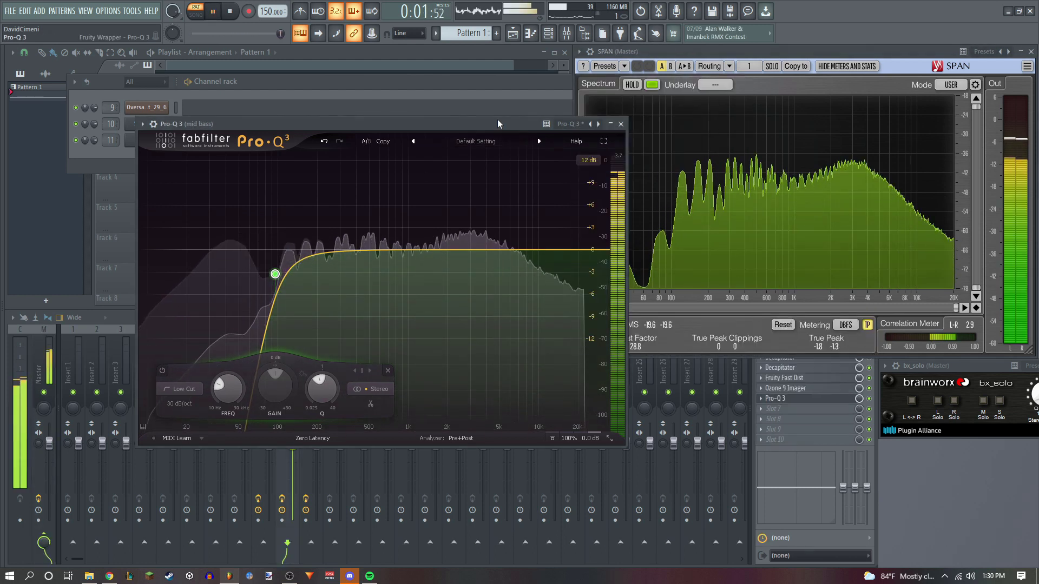
pyautogui.moveTo(497, 124); pyautogui.dragTo(419, 124)
pyautogui.moveTo(196, 277)
pyautogui.mouseDown()
pyautogui.moveTo(221, 277)
pyautogui.moveTo(214, 282)
pyautogui.mouseUp()
# Add a bell dip near 309 Hz and a high-shelf cut around 3.5 kHz at -9.4 dB
pyautogui.click(308, 250)
pyautogui.press('space')
pyautogui.moveTo(322, 218); pyautogui.dragTo(278, 213)
pyautogui.press('space')
pyautogui.moveTo(263, 250); pyautogui.dragTo(263, 330)
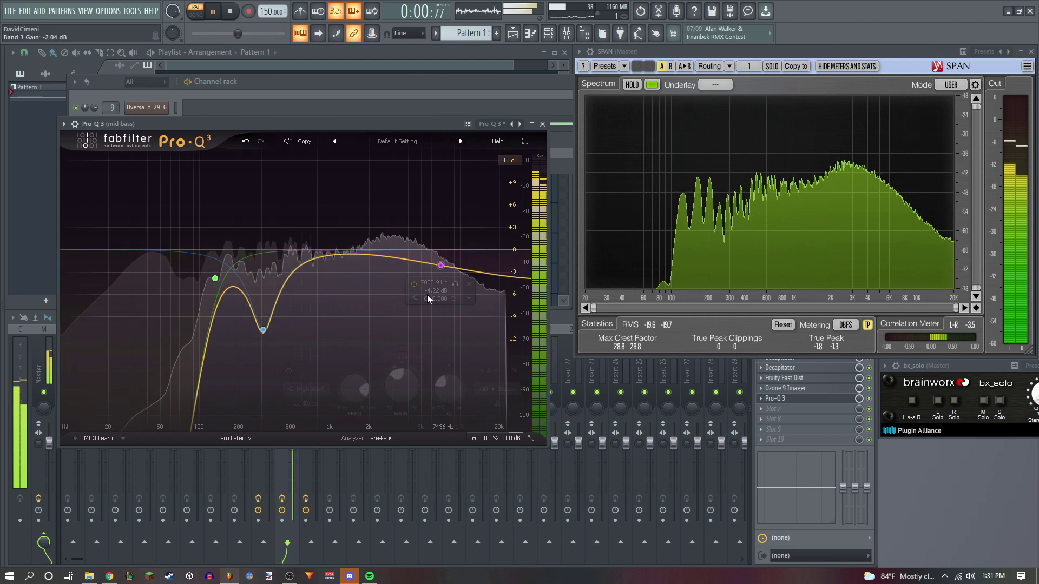
pyautogui.moveTo(440, 265); pyautogui.dragTo(400, 278)
pyautogui.press('space')
pyautogui.press('space')
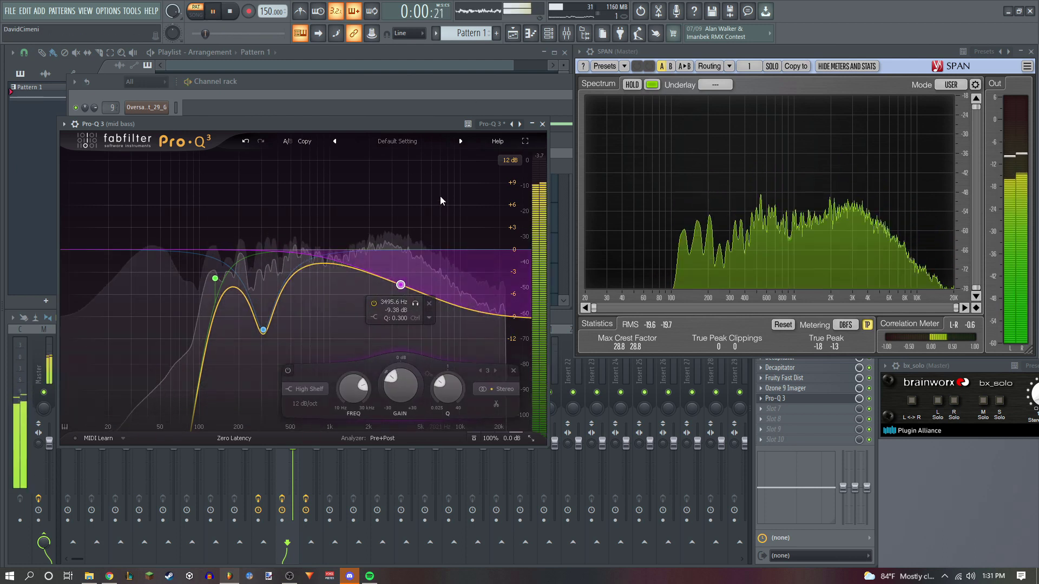
# Close the EQ and play the bass one-shot pattern from its piano roll
pyautogui.press('space')
pyautogui.click(541, 124)
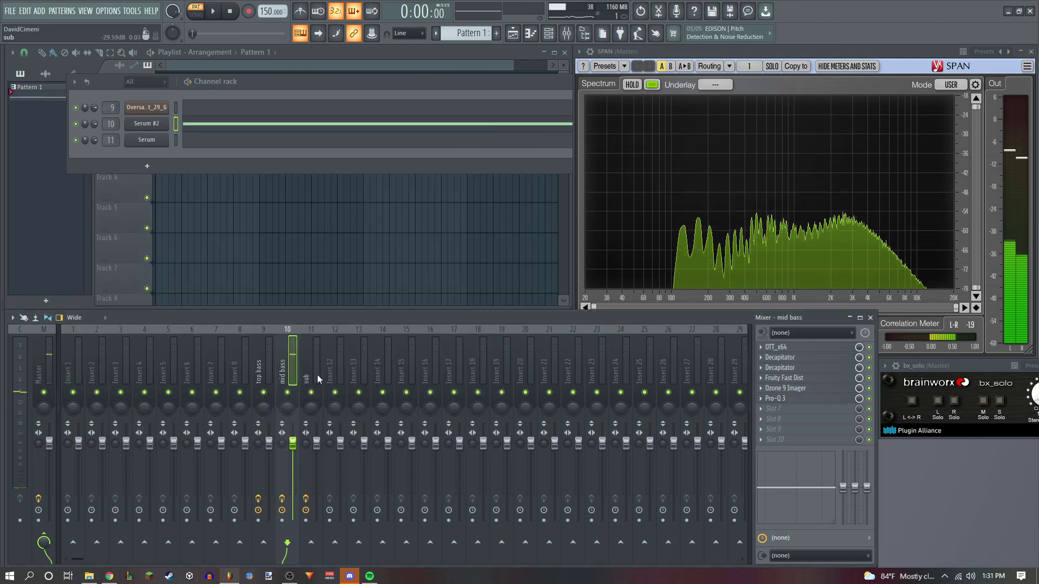
pyautogui.click(200, 117)
pyautogui.press('space')
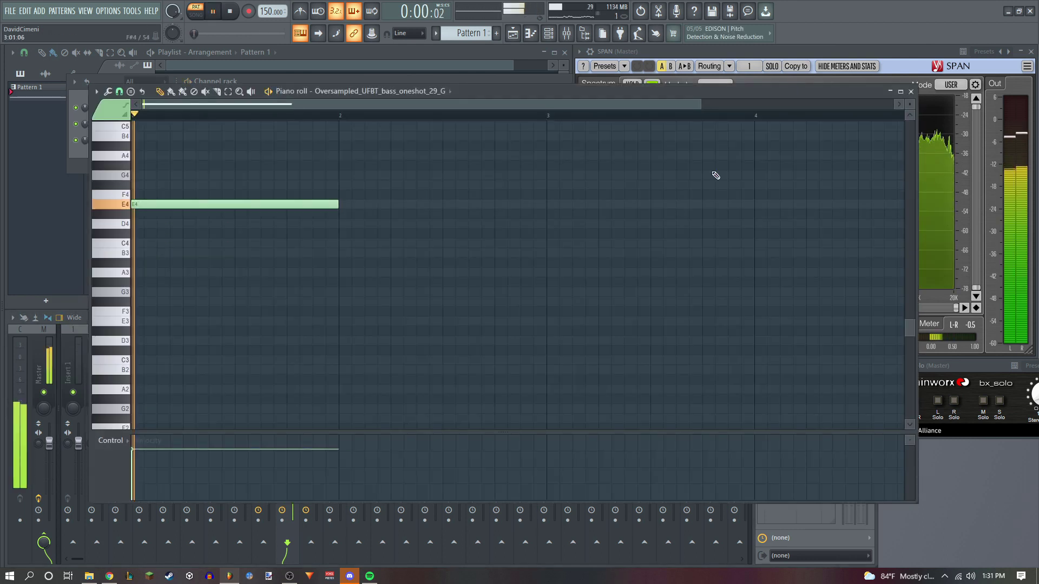
pyautogui.click(910, 92)
# Reposition the channel rack and select the top bass, mid bass and sub inserts (9–11)
pyautogui.press('space')
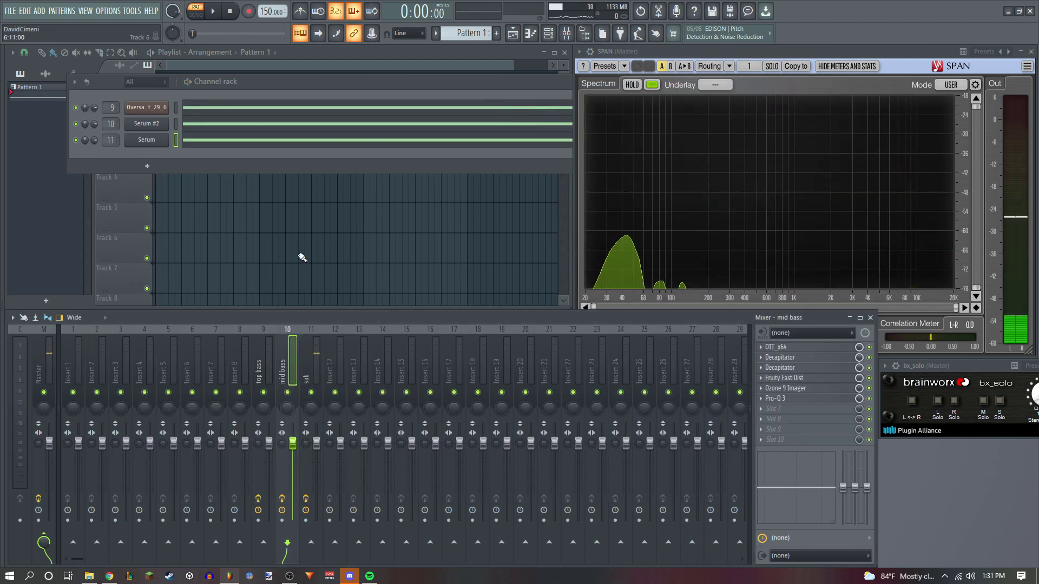
pyautogui.moveTo(335, 76); pyautogui.dragTo(289, 72)
pyautogui.press('space')
pyautogui.press('space')
pyautogui.moveTo(315, 365); pyautogui.dragTo(268, 358)
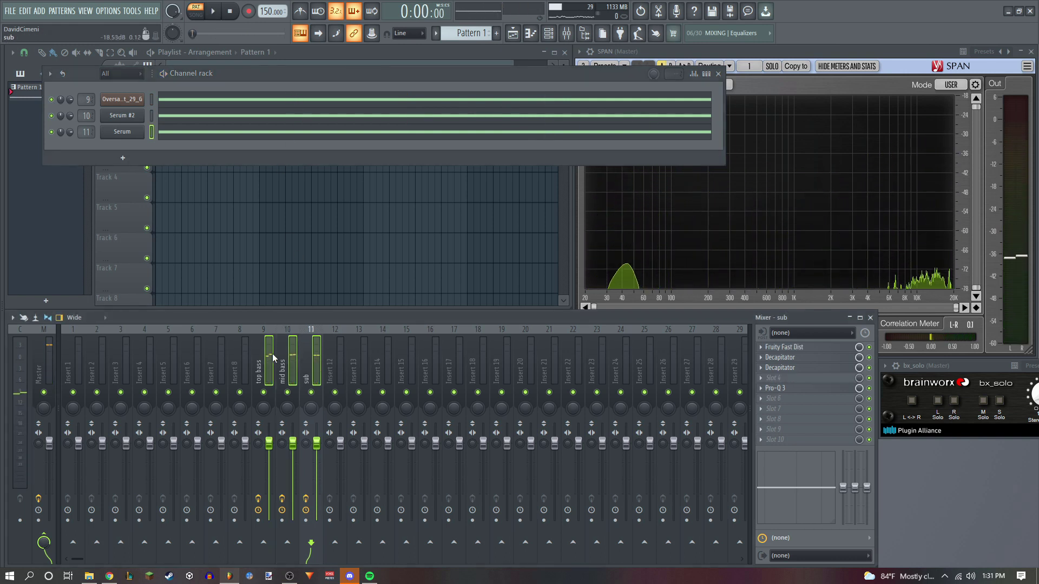
# Rename mixer Insert 8 to 'bass in'
pyautogui.doubleClick(234, 352)
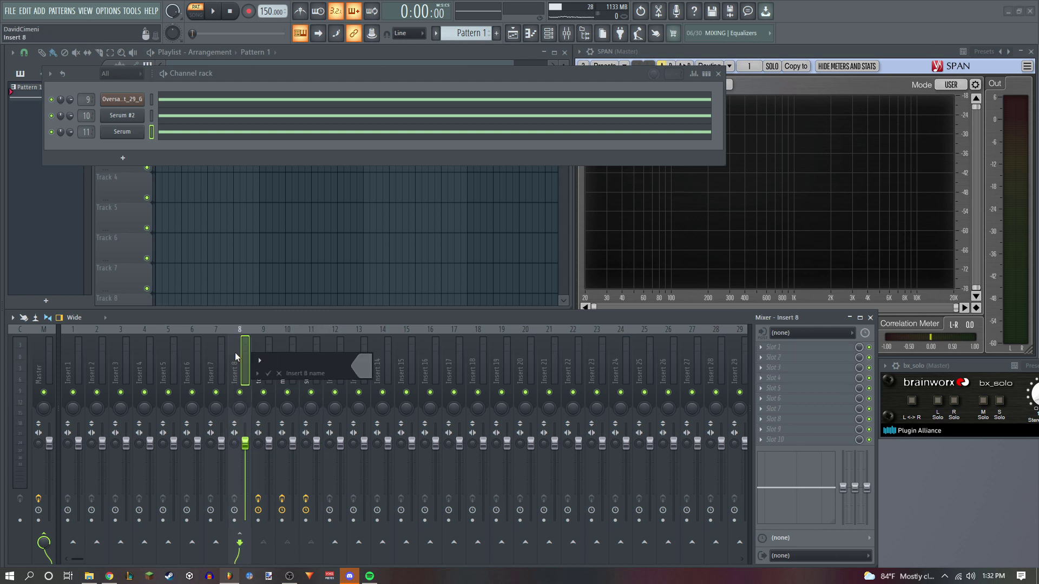
pyautogui.write('bass in')
pyautogui.press('Return')
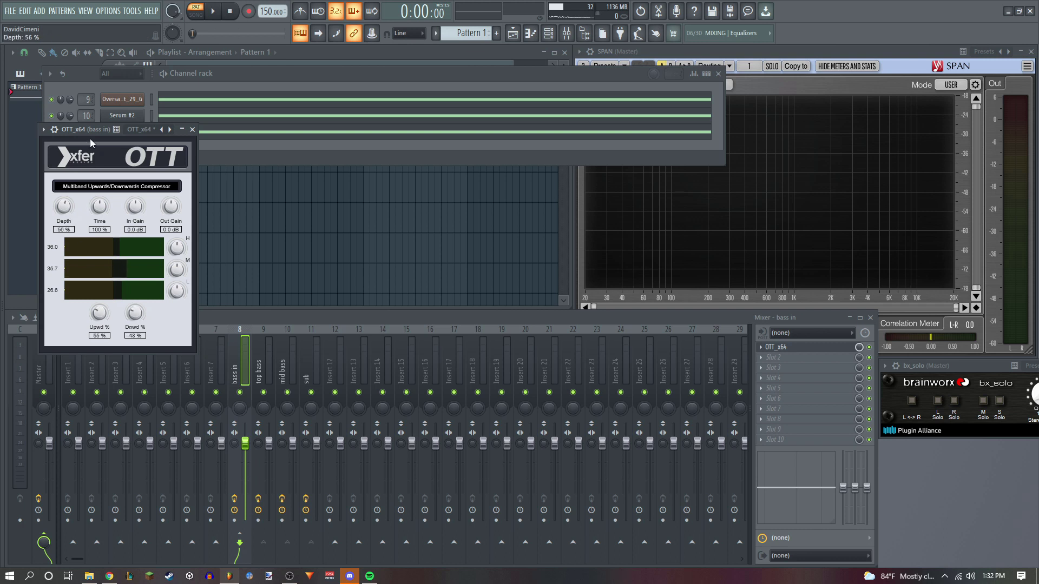
# Audition the bass in bus with OTT in slot 1, then close the OTT and channel list windows
pyautogui.click(192, 130)
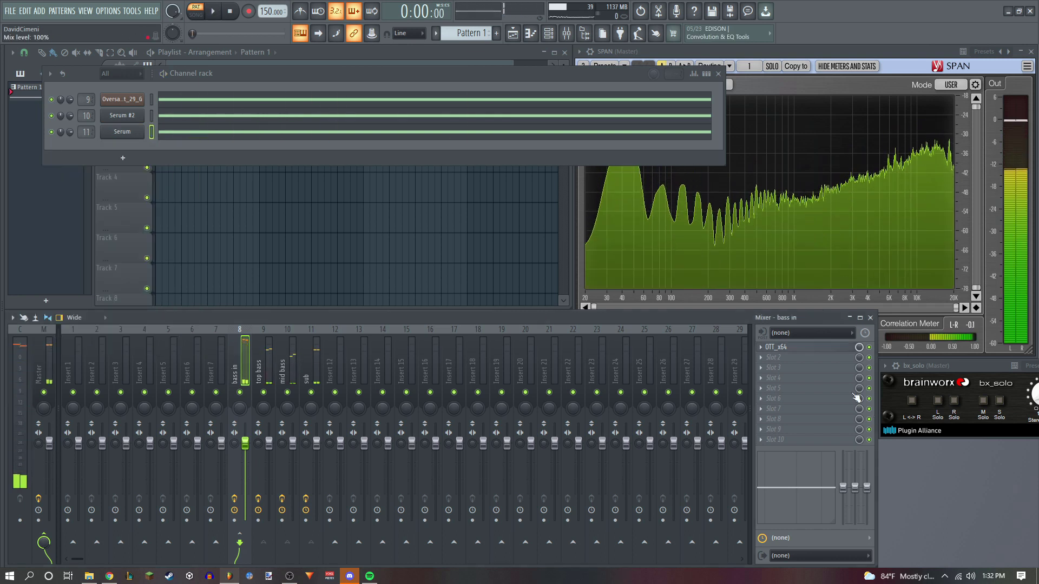
pyautogui.click(820, 349)
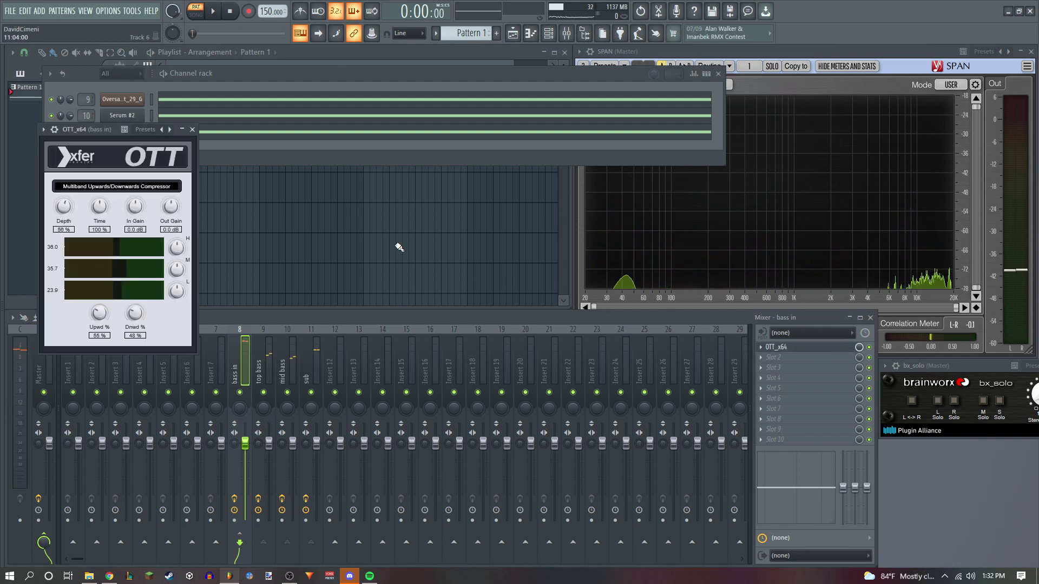
pyautogui.click(780, 347)
pyautogui.press('space')
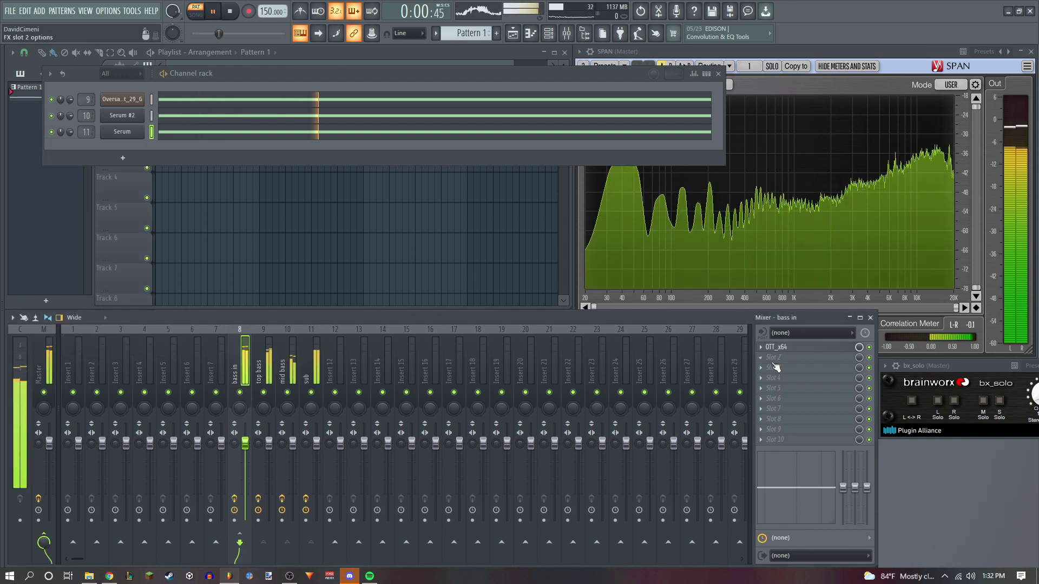
pyautogui.moveTo(419, 70)
pyautogui.mouseDown()
pyautogui.moveTo(417, 241)
pyautogui.moveTo(403, 102)
pyautogui.moveTo(388, 74)
pyautogui.moveTo(415, 83)
pyautogui.mouseUp()
pyautogui.press('space')
pyautogui.click(714, 89)
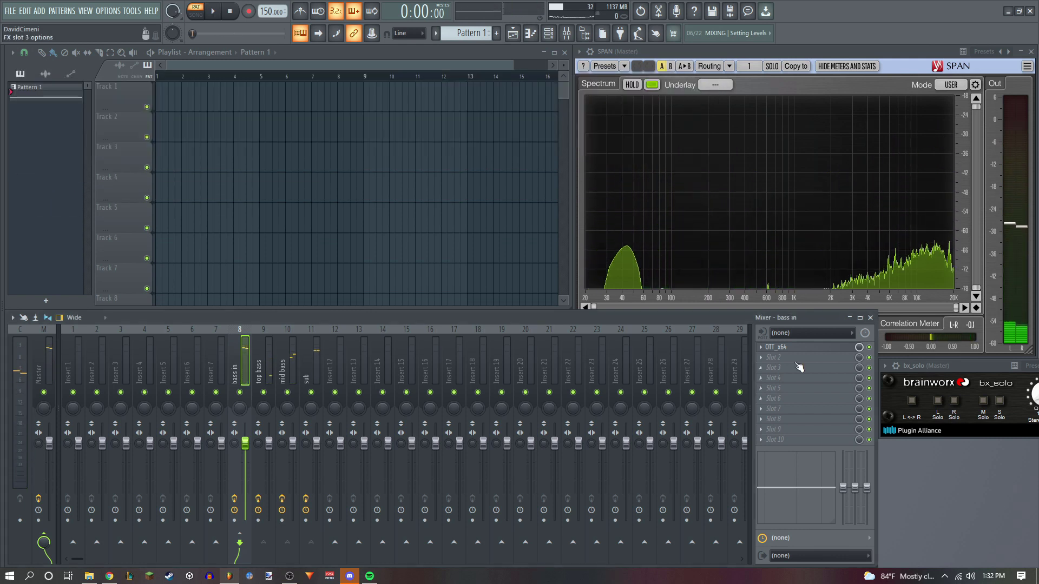
# Load Decapitator into slot 2 and raise its drive slightly while listening
pyautogui.click(774, 357)
pyautogui.click(383, 80)
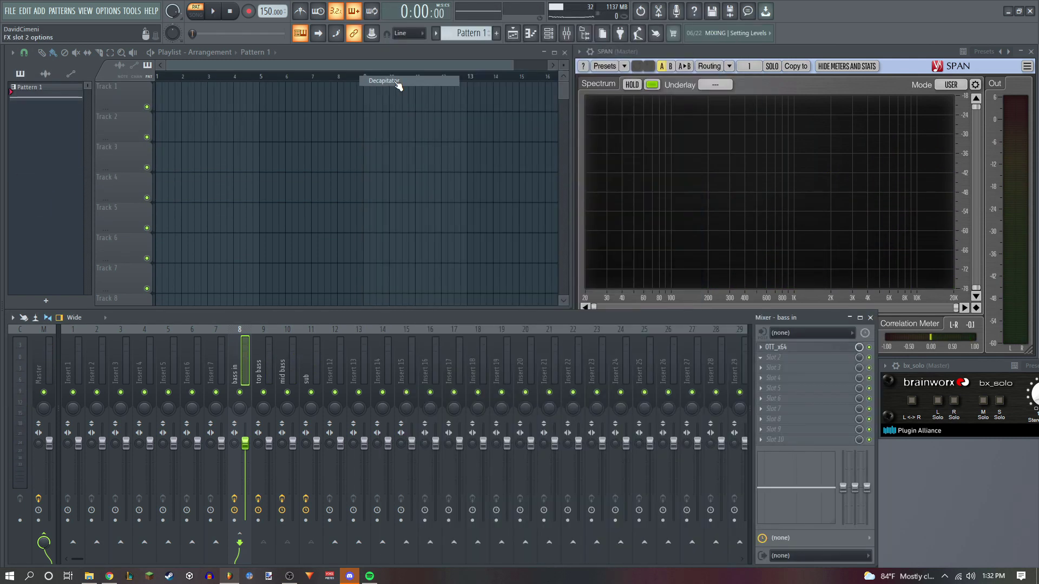
pyautogui.press('space')
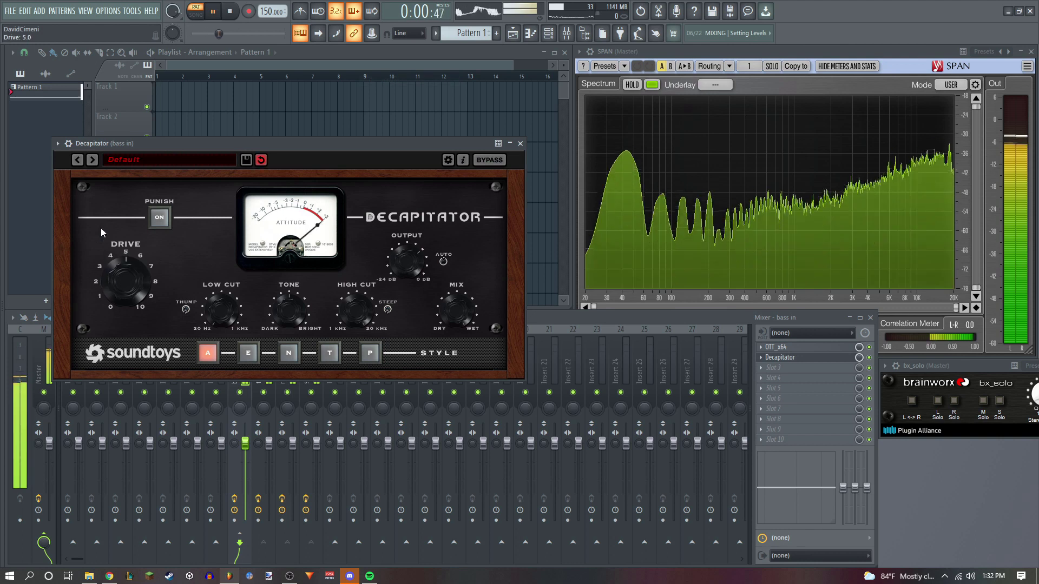
pyautogui.moveTo(96, 251); pyautogui.dragTo(98, 258)
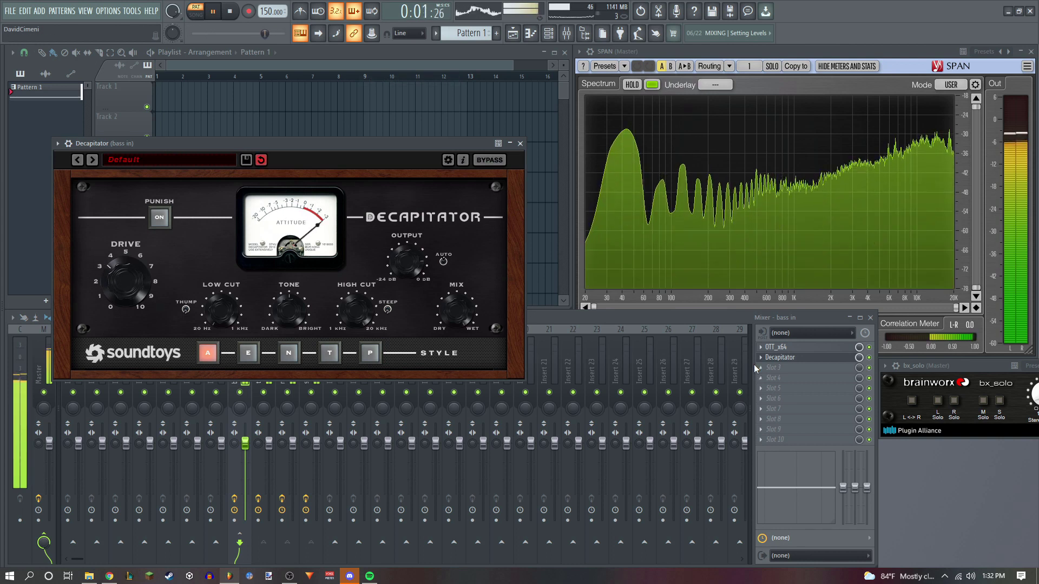
pyautogui.click(776, 359)
pyautogui.press('space')
# Load Fruity Fast Dist into slot 3 and lower its mix to 61%
pyautogui.click(778, 368)
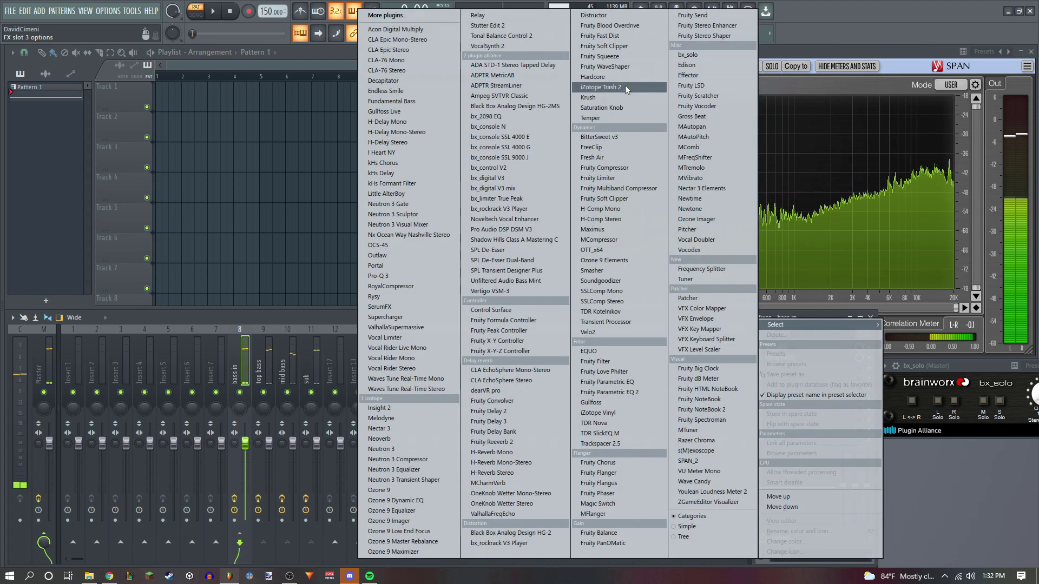
pyautogui.click(610, 37)
pyautogui.press('space')
pyautogui.moveTo(177, 201); pyautogui.dragTo(177, 214)
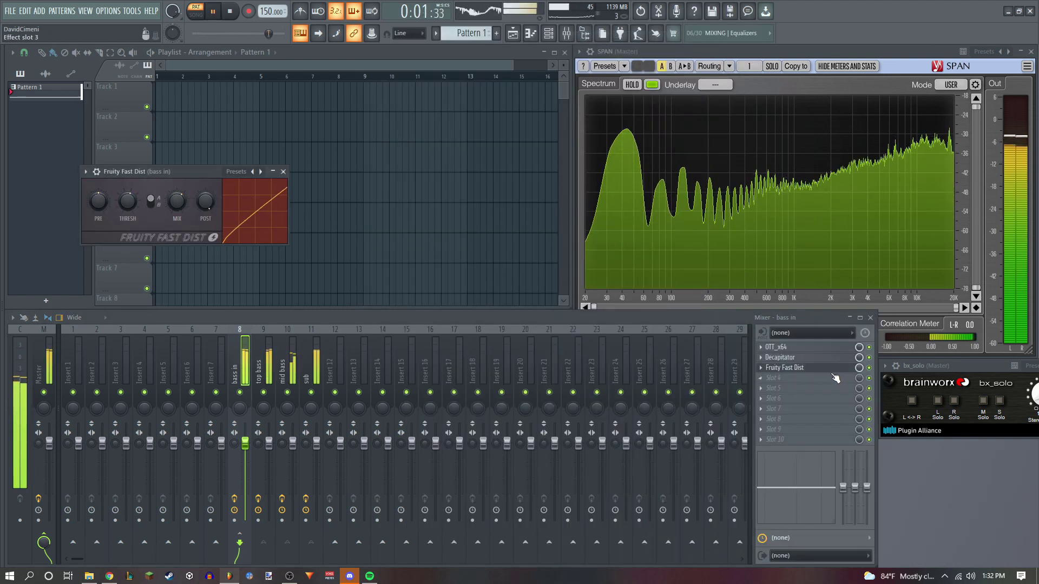
pyautogui.click(784, 368)
pyautogui.press('space')
# Load Pro-Q 3 in slot 4 and cut a narrow bell dip of about -19.86 dB near 300 Hz
pyautogui.click(785, 378)
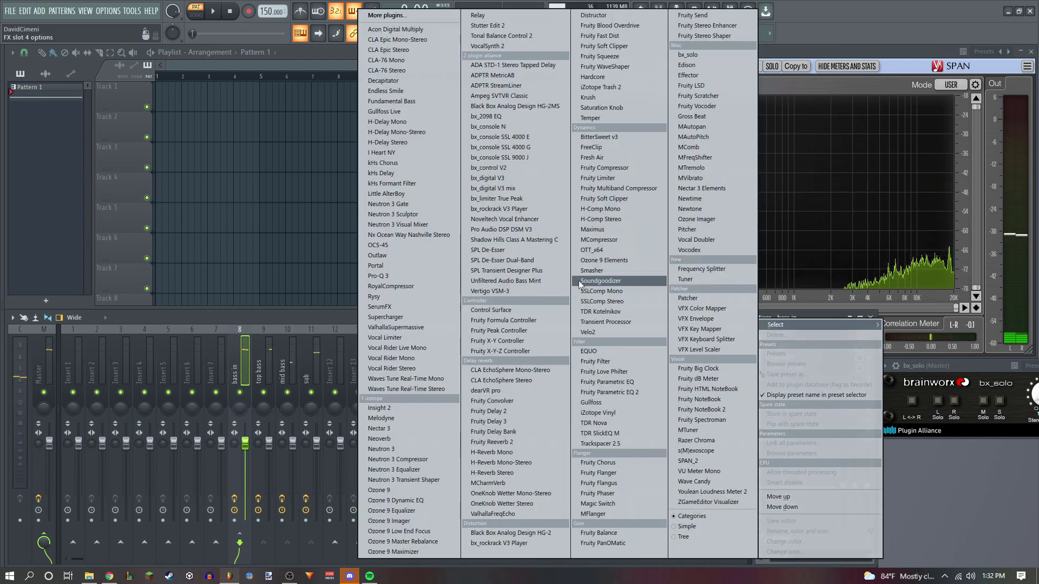
pyautogui.click(411, 277)
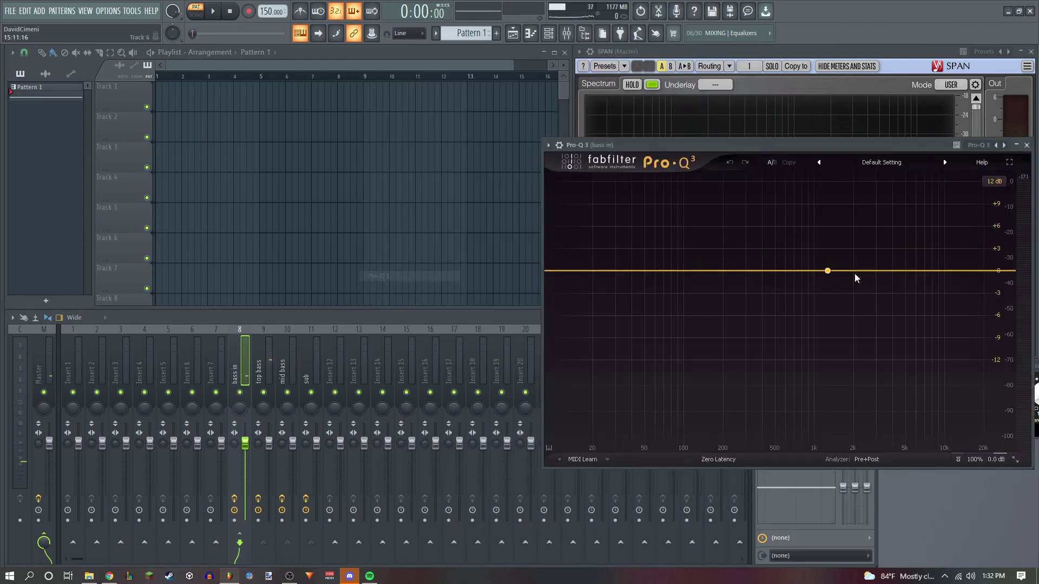
pyautogui.moveTo(718, 152); pyautogui.dragTo(276, 105)
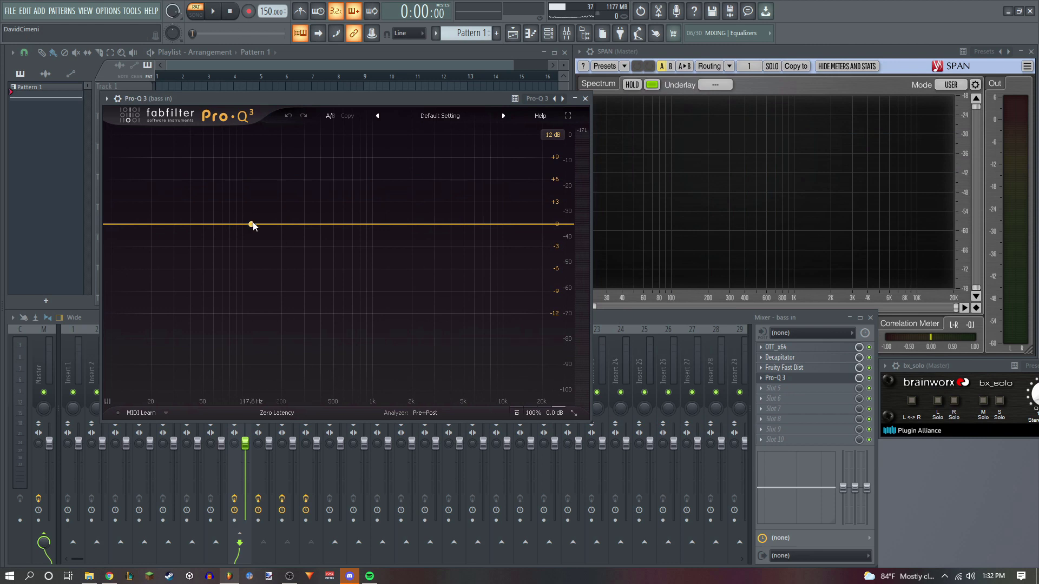
pyautogui.click(283, 225)
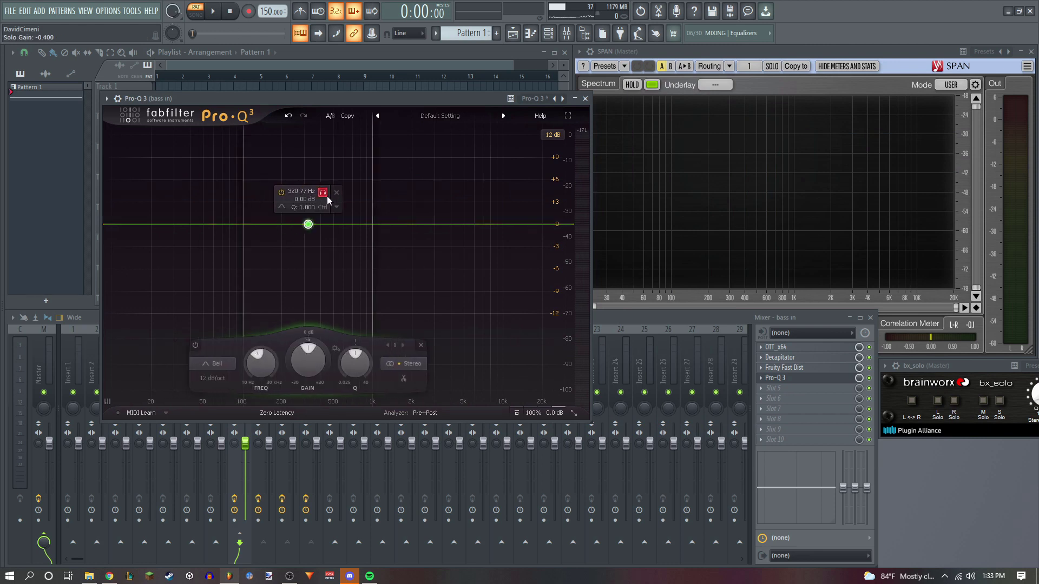
pyautogui.scroll(8, 321, 199)
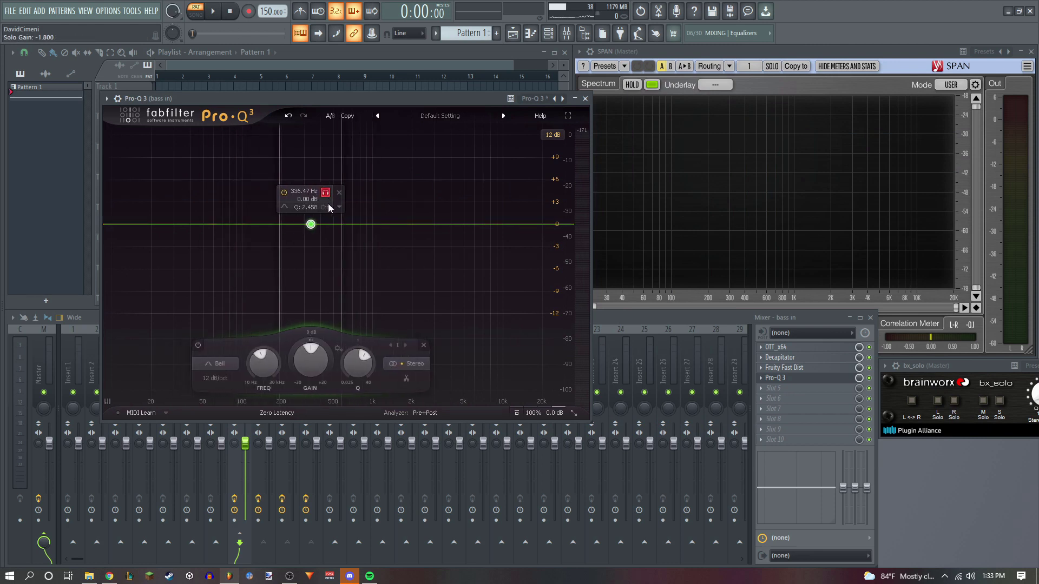
pyautogui.moveTo(326, 205); pyautogui.dragTo(324, 205)
pyautogui.moveTo(305, 362); pyautogui.dragTo(320, 582)
pyautogui.press('space')
pyautogui.moveTo(305, 350)
pyautogui.mouseDown()
pyautogui.moveTo(300, 323)
pyautogui.moveTo(304, 362)
pyautogui.mouseUp()
pyautogui.press('space')
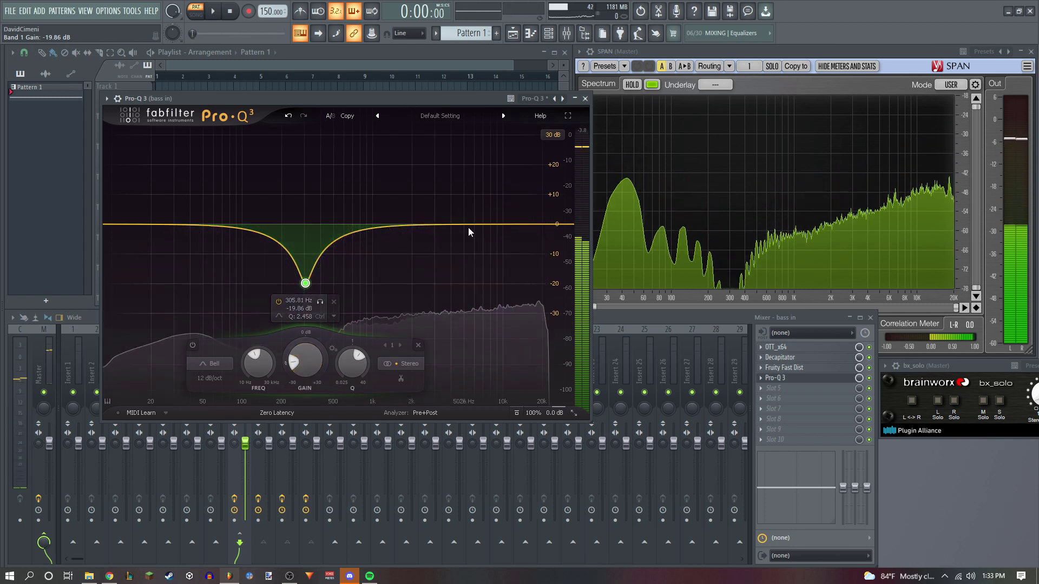
# Add a high shelf at 4272 Hz with -1.09 dB gain in Pro-Q 3
pyautogui.doubleClick(463, 224)
pyautogui.press('space')
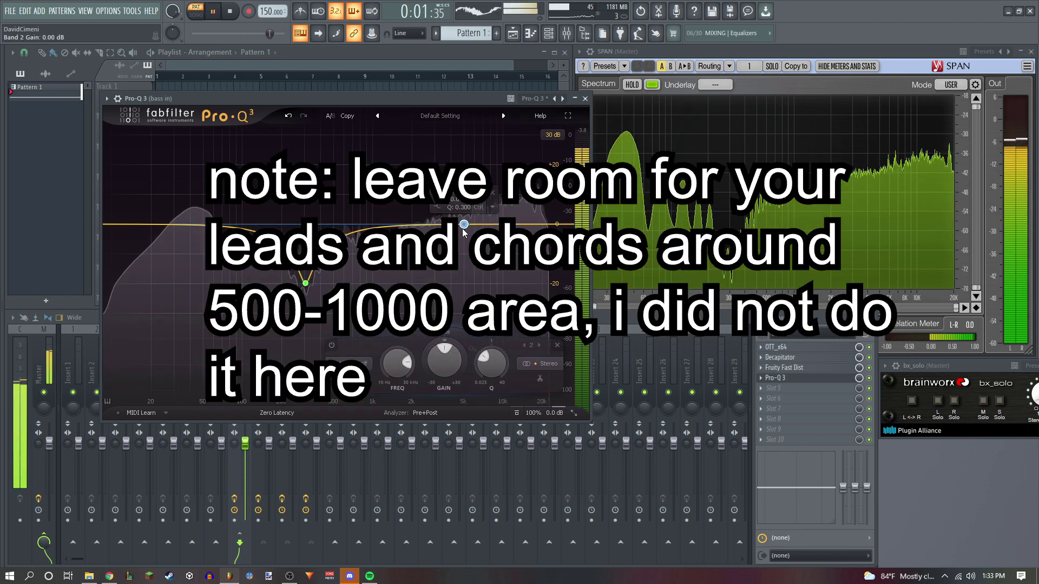
pyautogui.moveTo(463, 232); pyautogui.dragTo(454, 233)
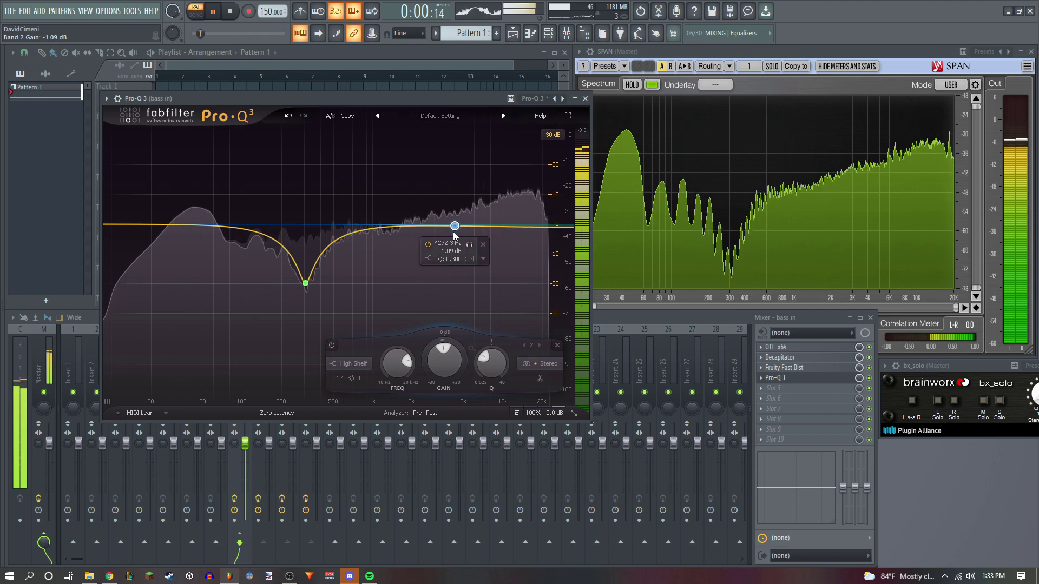
pyautogui.press('space')
pyautogui.click(585, 98)
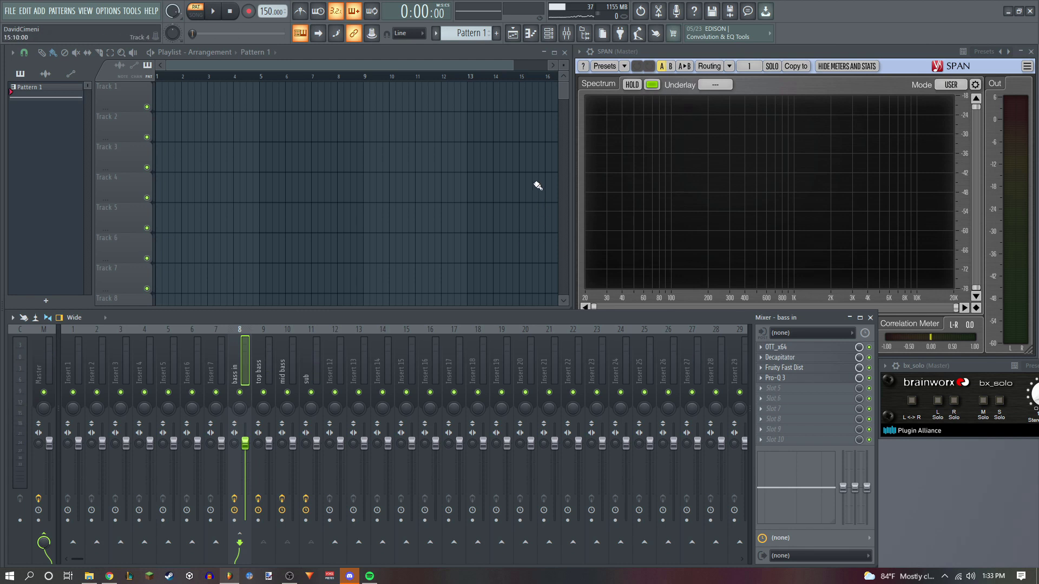
pyautogui.click(779, 379)
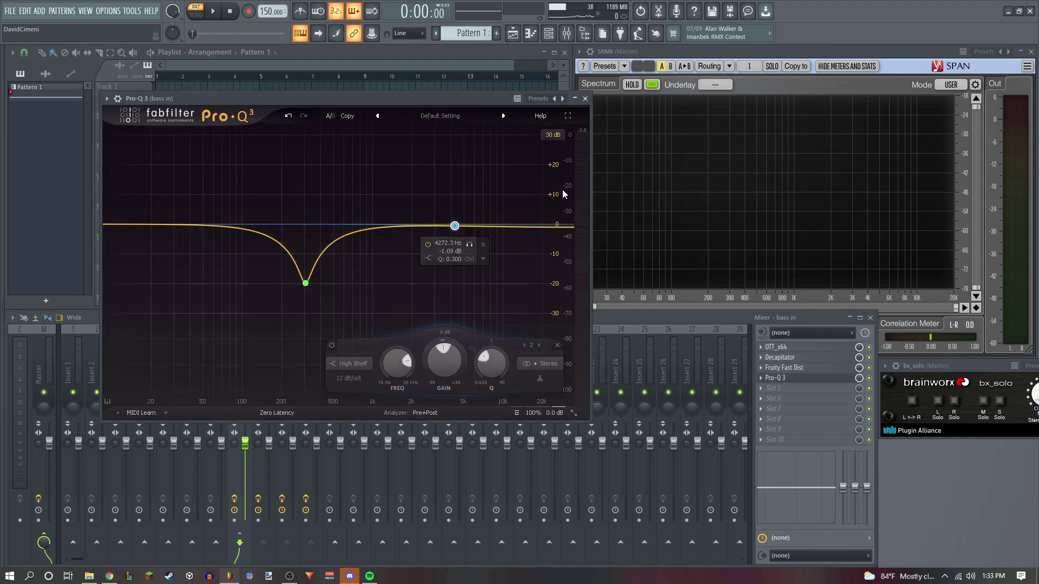
pyautogui.moveTo(482, 98); pyautogui.dragTo(462, 91)
# Toggle Pro-Q 3's bypass and play the bass in bus to compare with and without the EQ
pyautogui.click(869, 379)
pyautogui.press('space')
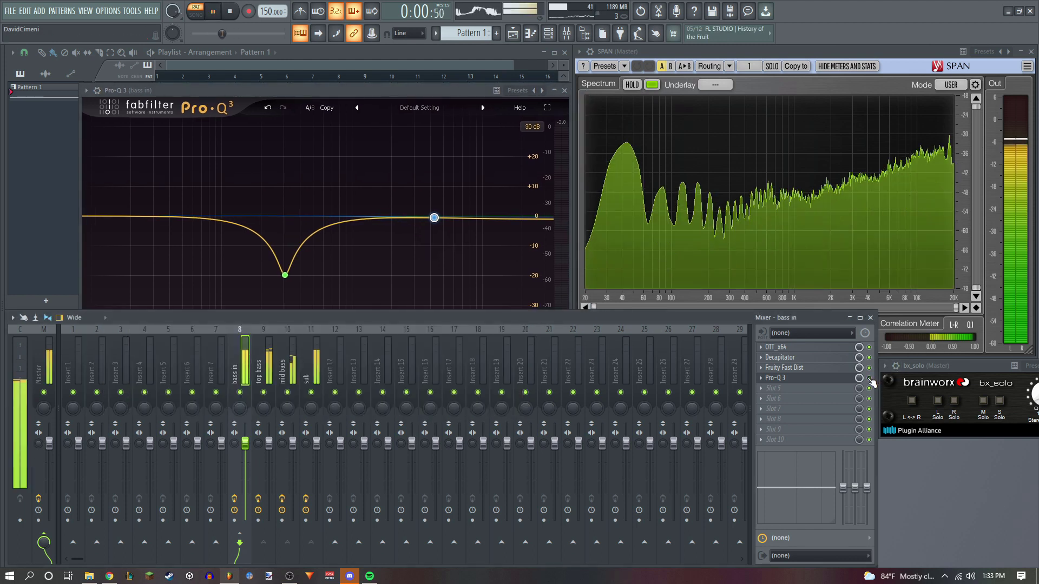
pyautogui.press('space')
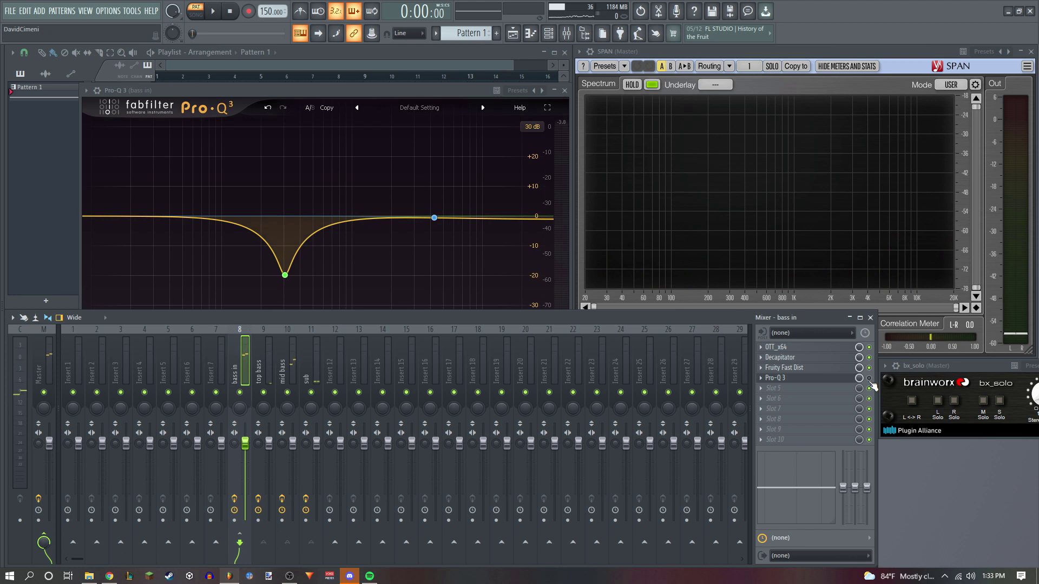
pyautogui.press('space')
pyautogui.moveTo(420, 92); pyautogui.dragTo(391, 66)
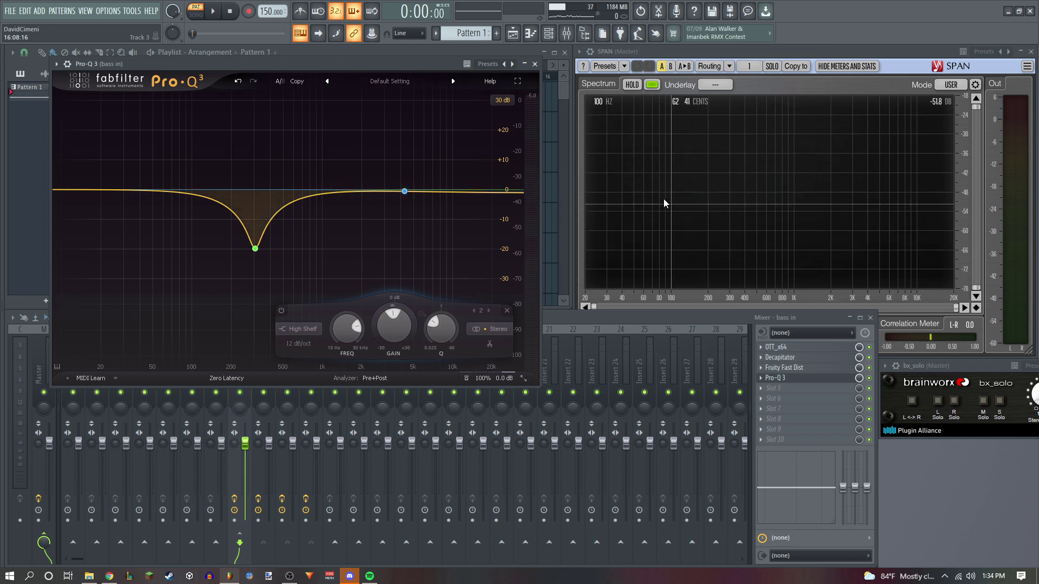
pyautogui.press('space')
pyautogui.press('space')
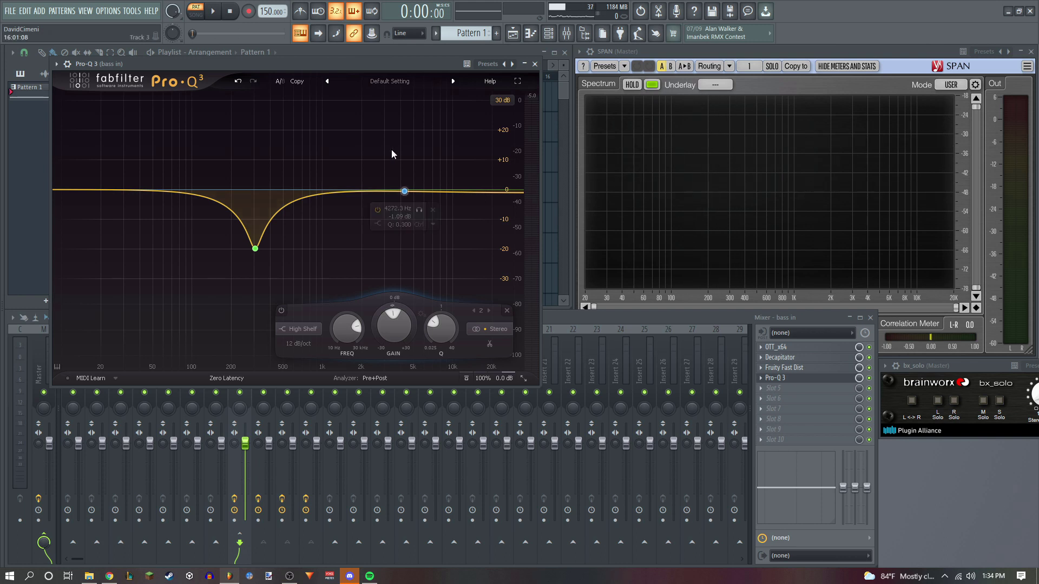
pyautogui.moveTo(358, 59); pyautogui.dragTo(376, 70)
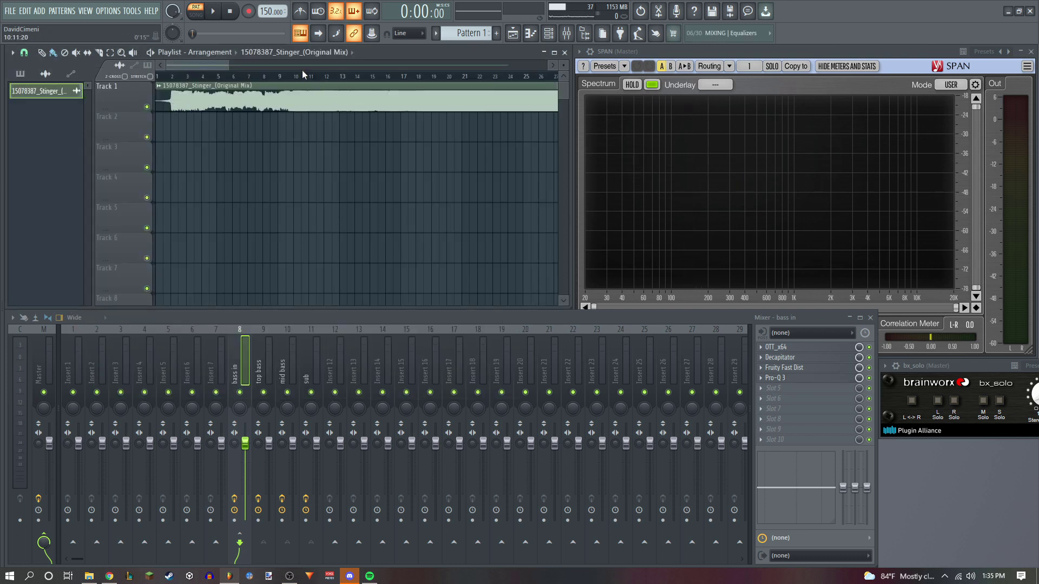
# Audition the Stinger reference from near bar 10, then from bar 13
pyautogui.click(305, 76)
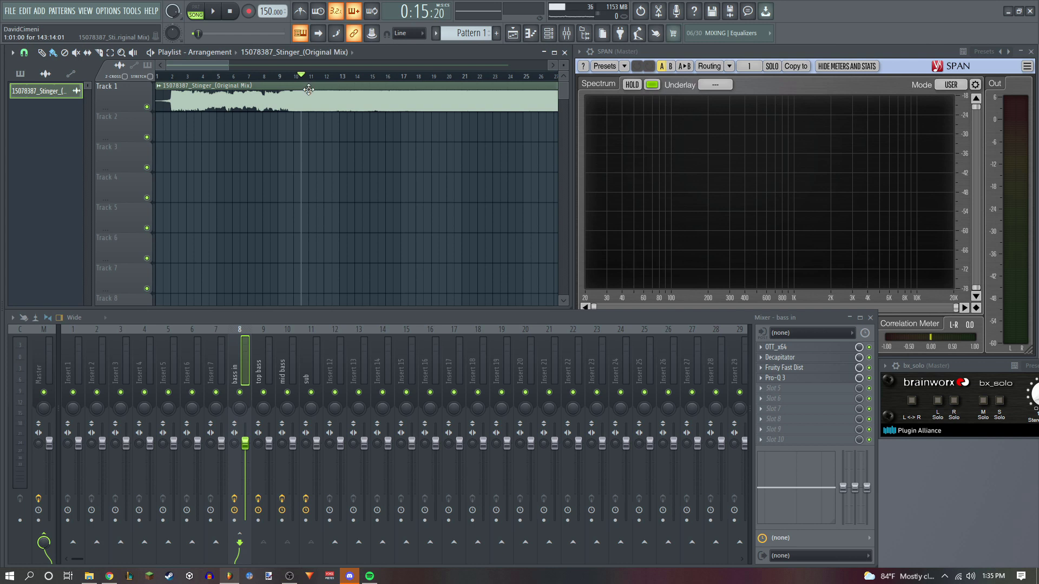
pyautogui.scroll(2, 307, 115)
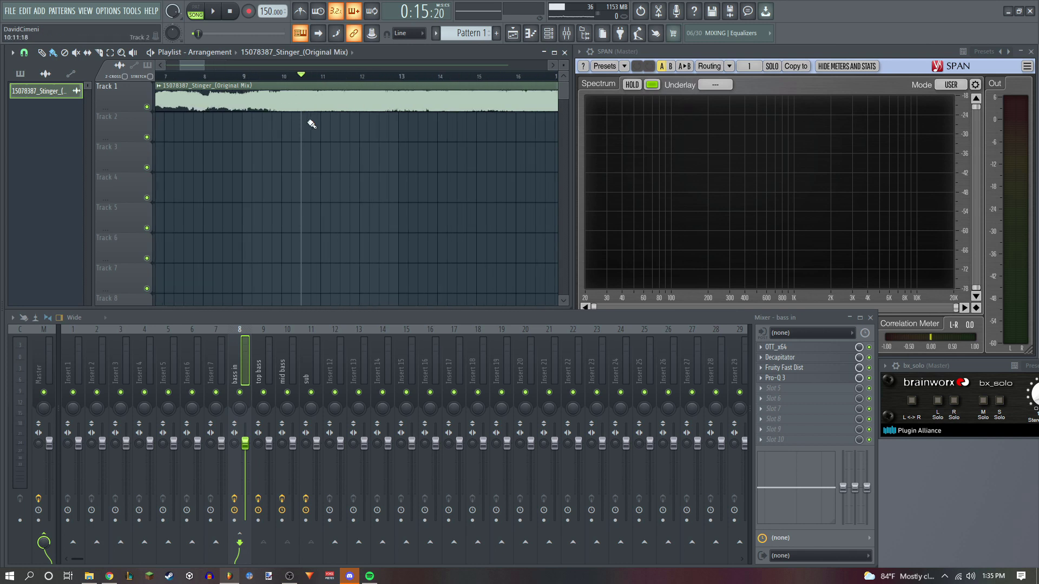
pyautogui.click(332, 76)
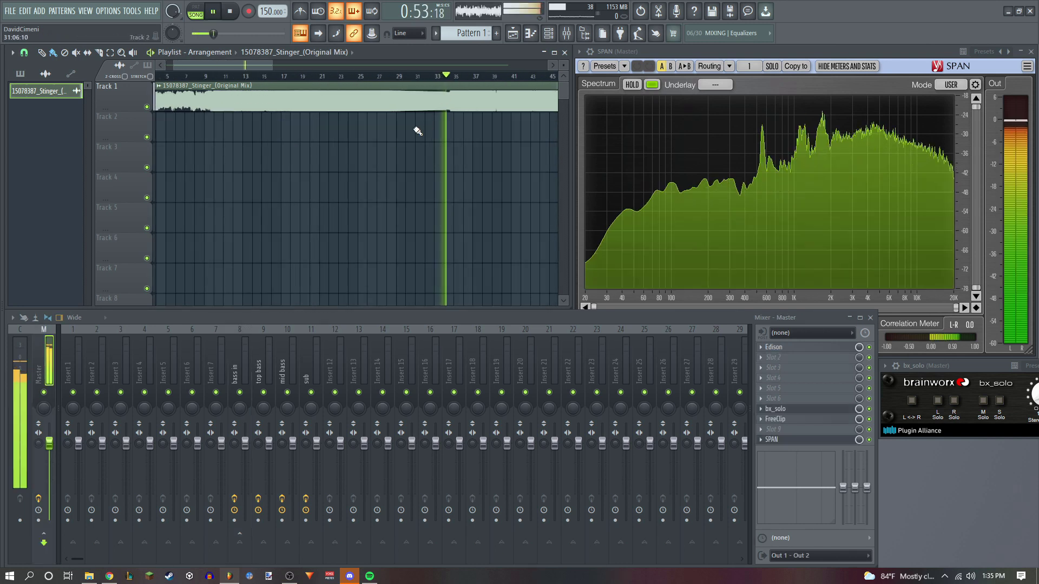
pyautogui.scroll(-2, 410, 177)
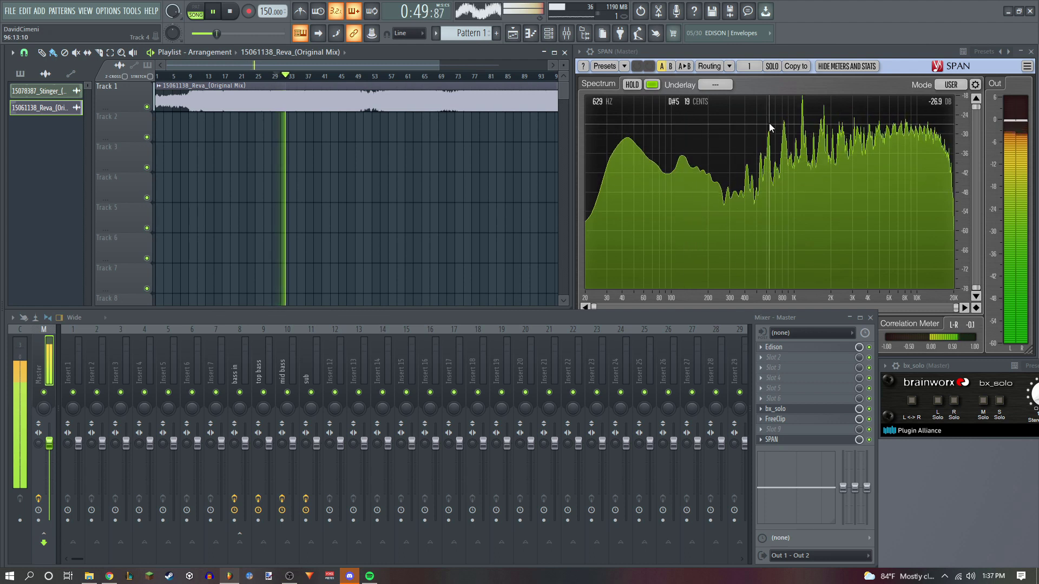
pyautogui.press('space')
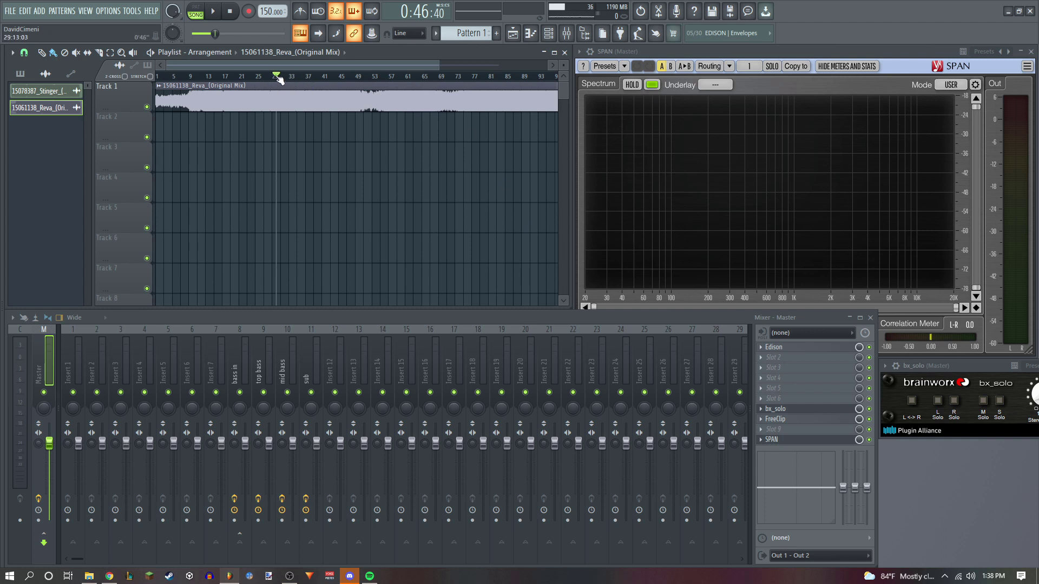
pyautogui.moveTo(278, 79); pyautogui.dragTo(274, 85)
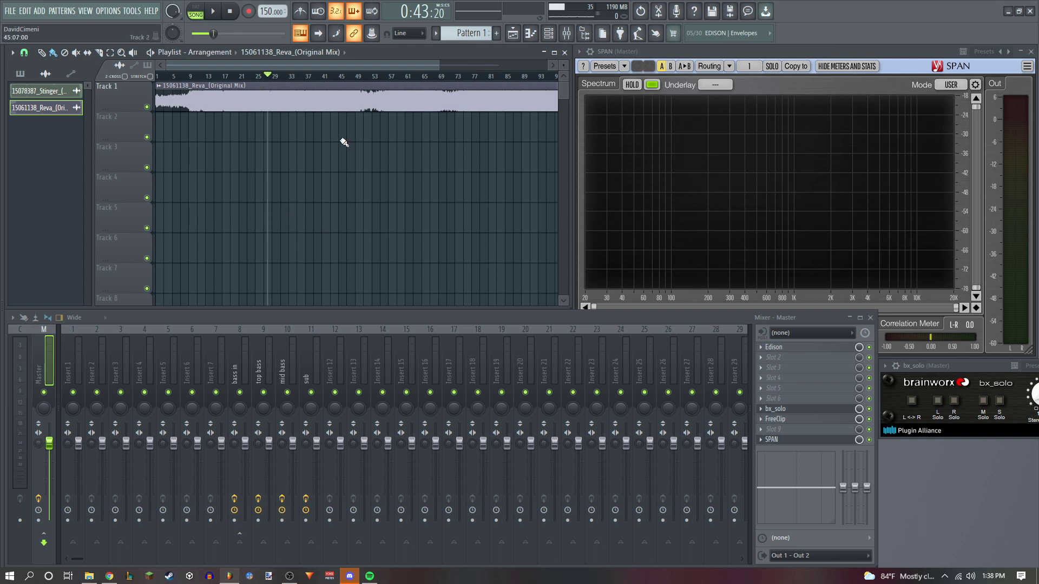
pyautogui.scroll(-2, 292, 169)
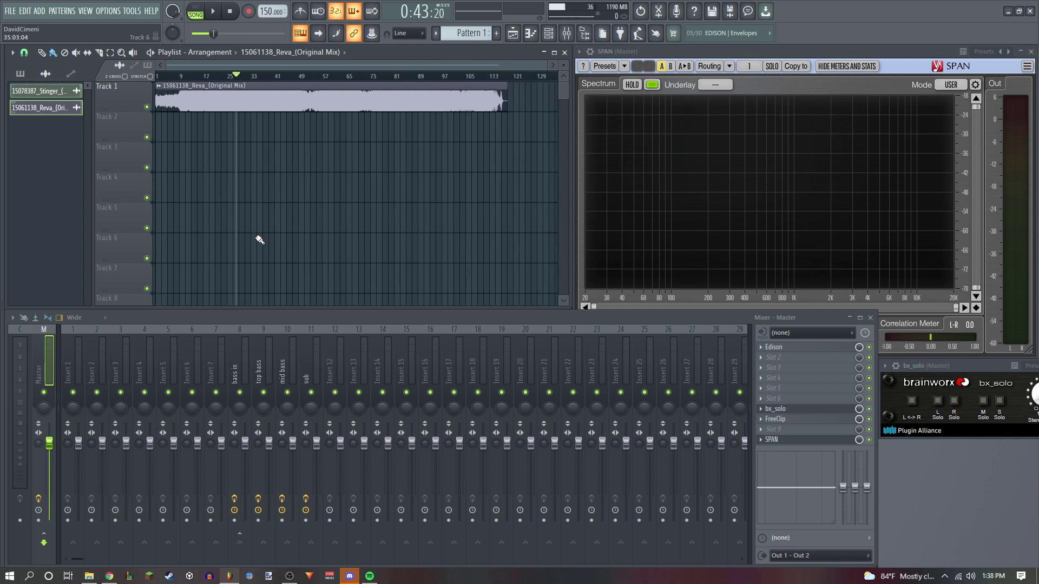
pyautogui.scroll(3, 316, 94)
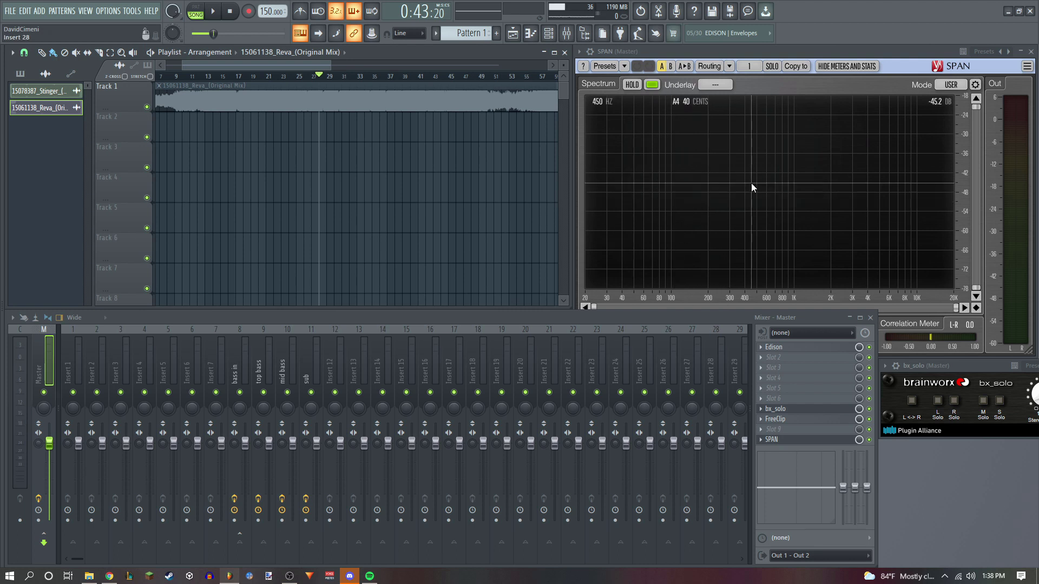
# Show the Channel rack with F6 and play the Serum bass pattern
pyautogui.press('F6')
pyautogui.moveTo(468, 75); pyautogui.dragTo(449, 47)
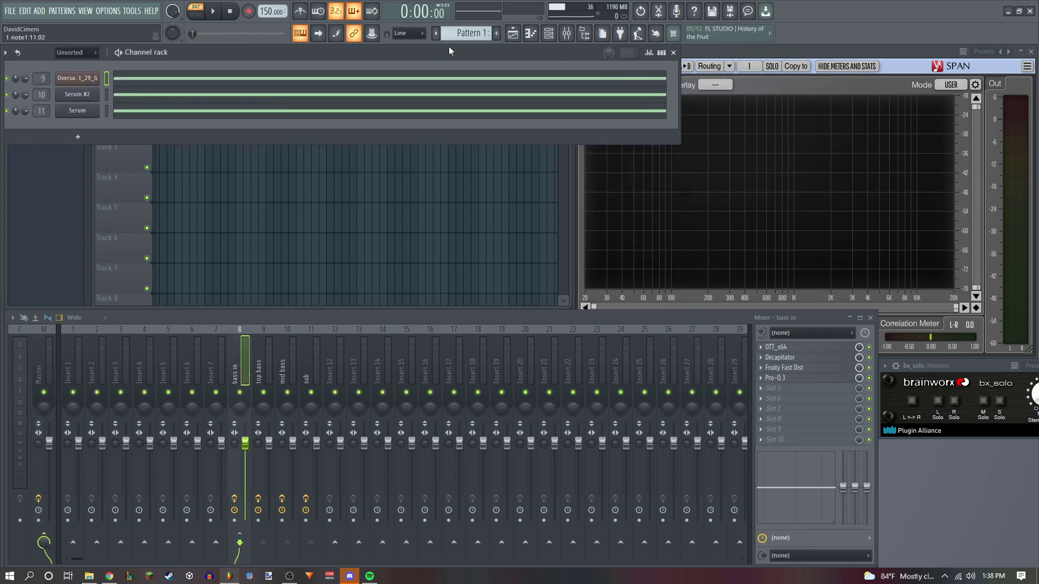
pyautogui.press('space')
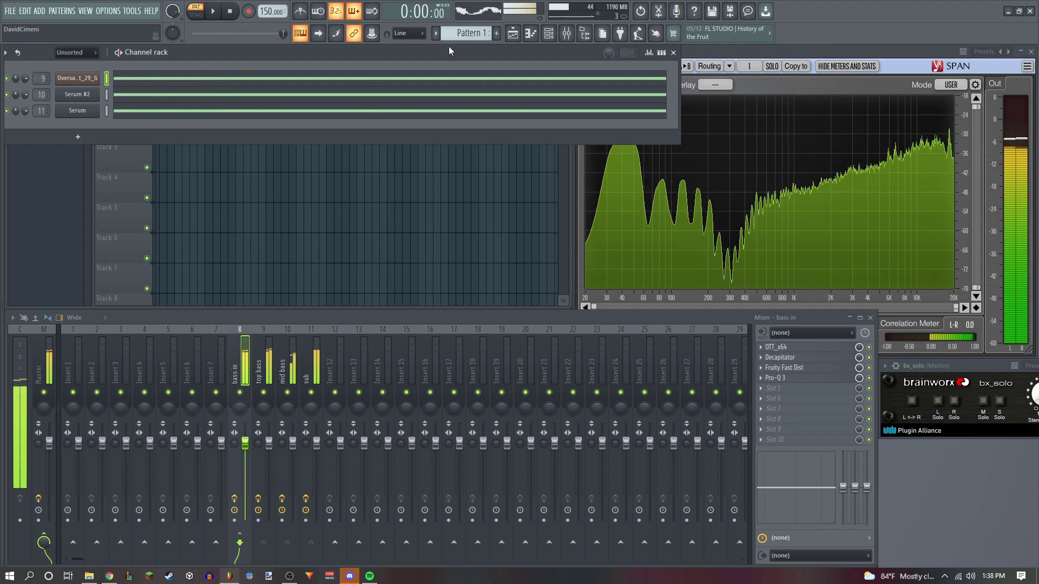
pyautogui.press('space')
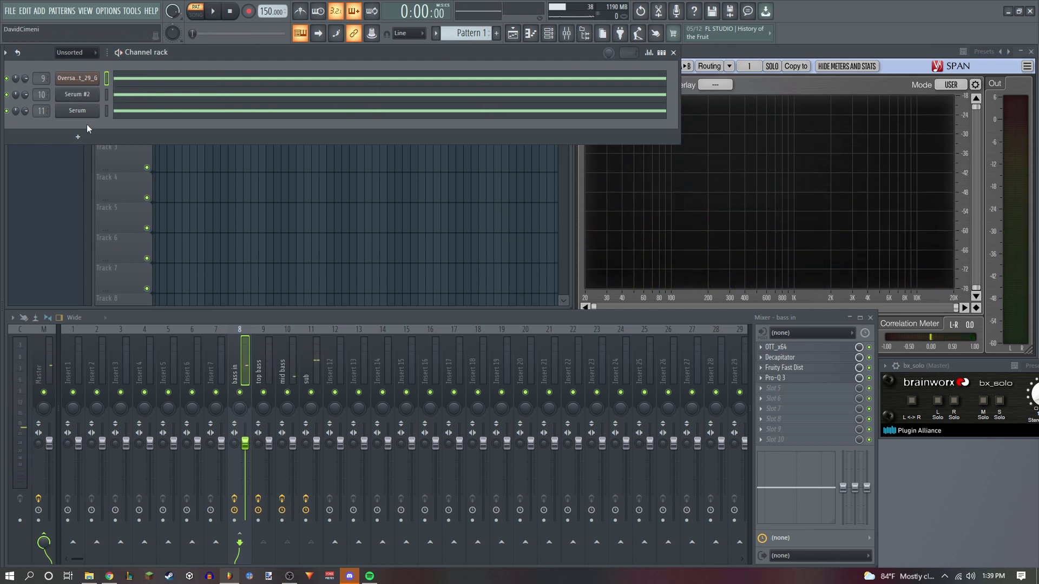
# Add a Layer channel to the rack and open its settings
pyautogui.click(77, 136)
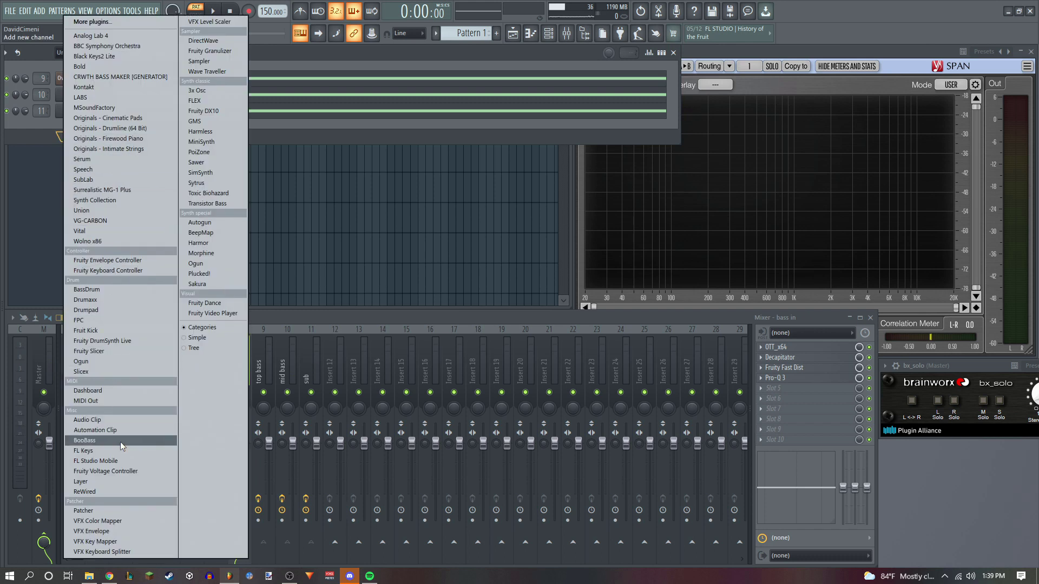
pyautogui.click(90, 482)
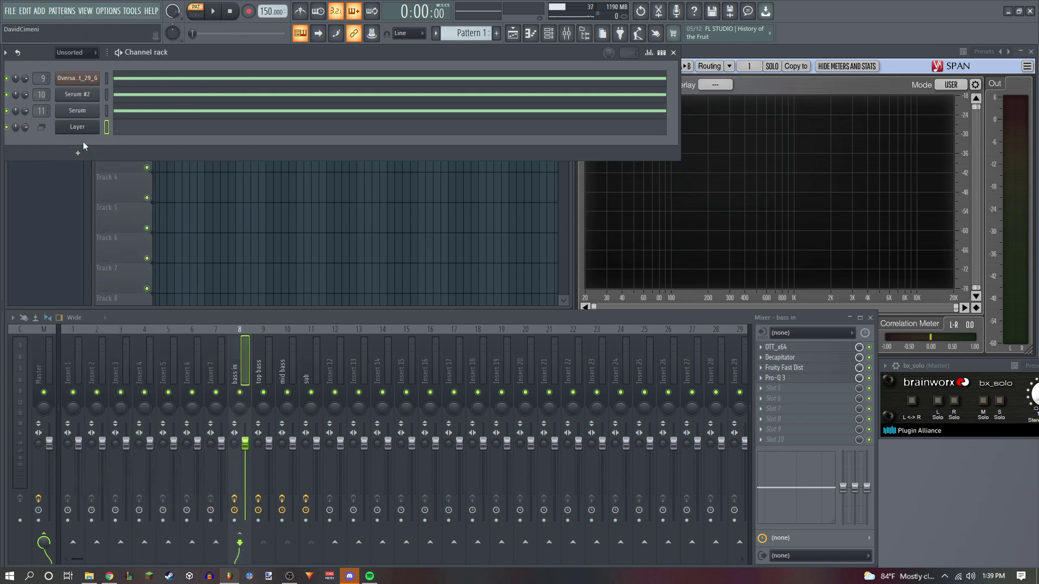
pyautogui.scroll(3, 80, 129)
pyautogui.click(80, 80)
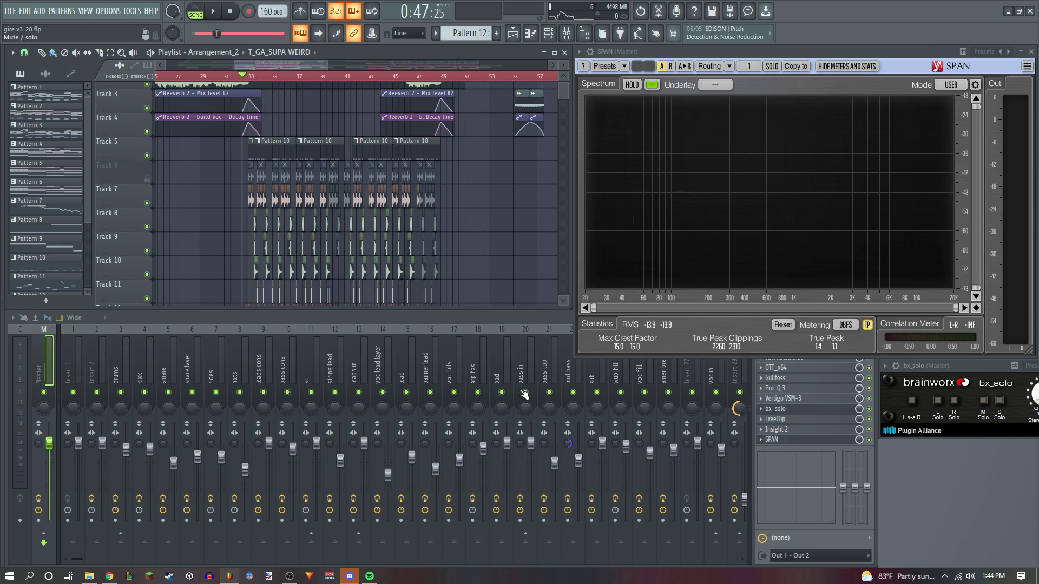
pyautogui.moveTo(325, 200); pyautogui.dragTo(288, 164)
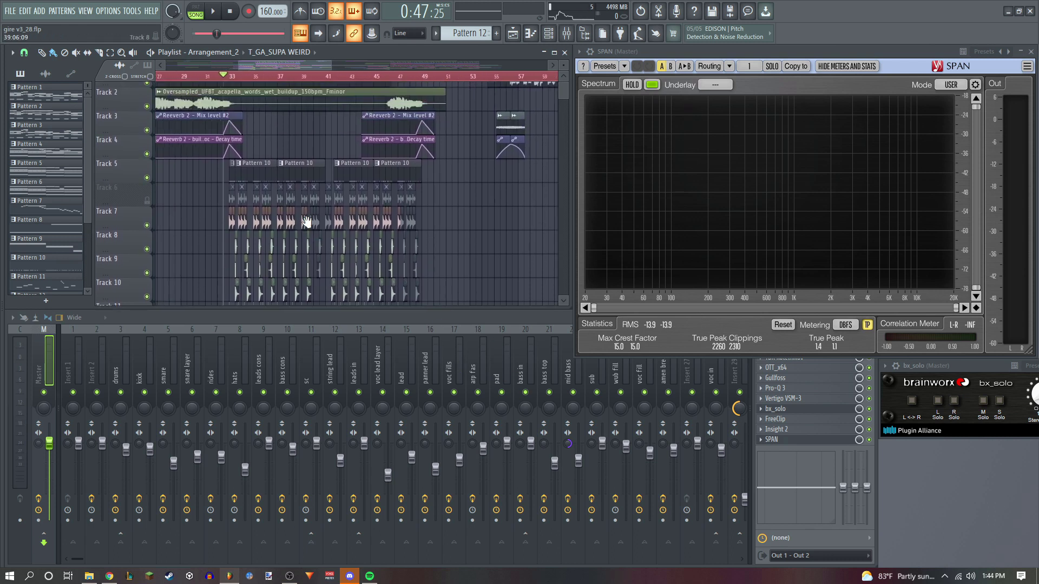
pyautogui.scroll(-7, 306, 220)
pyautogui.press('space')
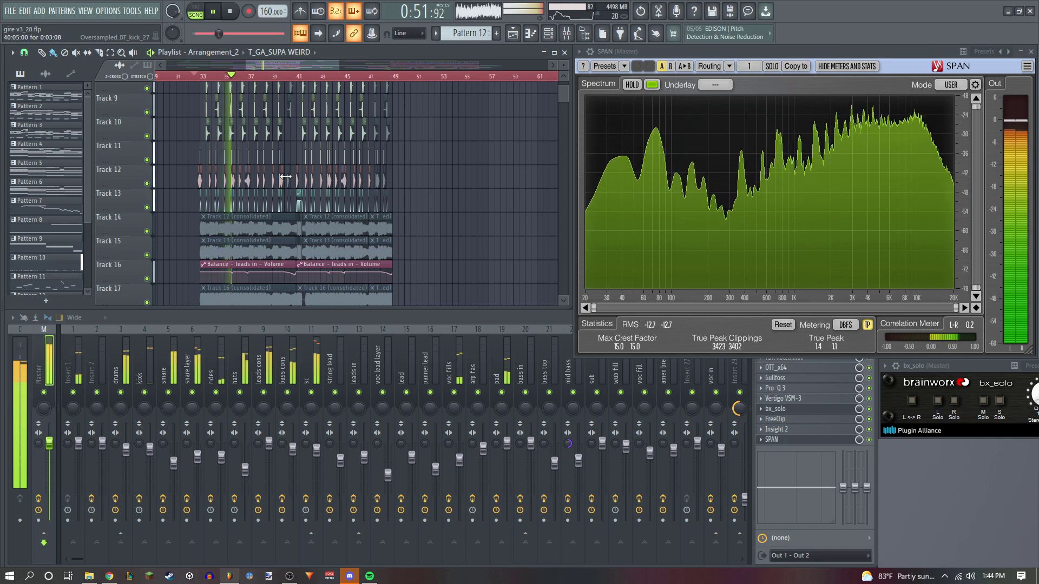
pyautogui.scroll(-7, 286, 176)
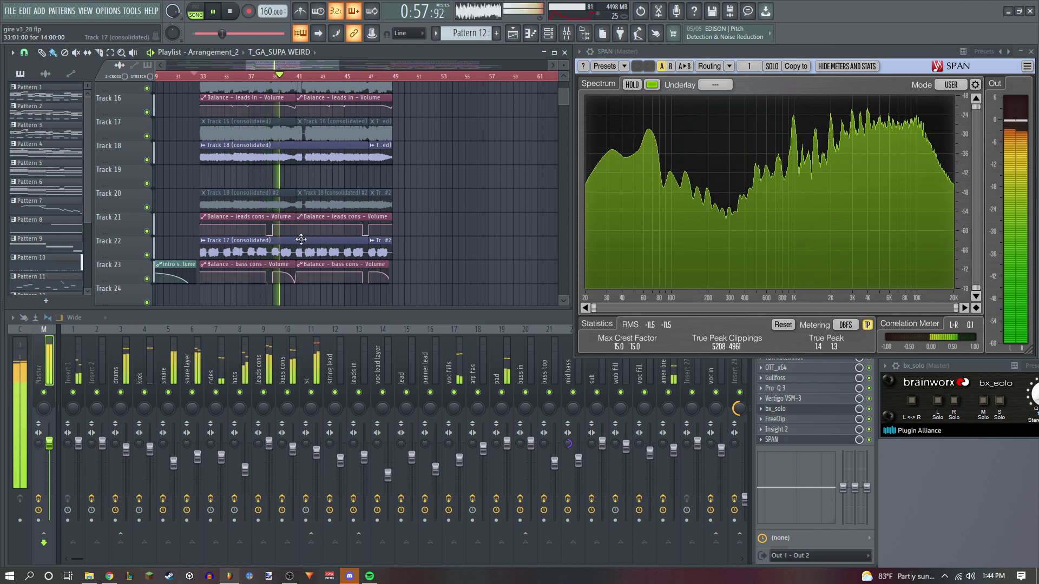
pyautogui.scroll(-3, 301, 243)
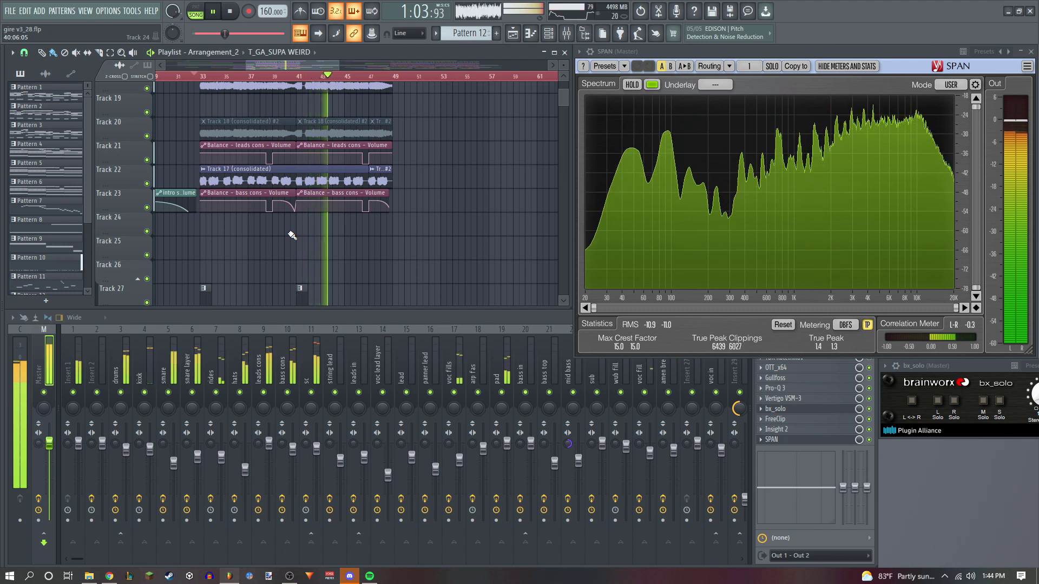
pyautogui.moveTo(289, 233)
pyautogui.mouseDown()
pyautogui.moveTo(301, 255)
pyautogui.moveTo(297, 205)
pyautogui.moveTo(287, 229)
pyautogui.moveTo(313, 270)
pyautogui.moveTo(300, 241)
pyautogui.moveTo(297, 251)
pyautogui.mouseUp()
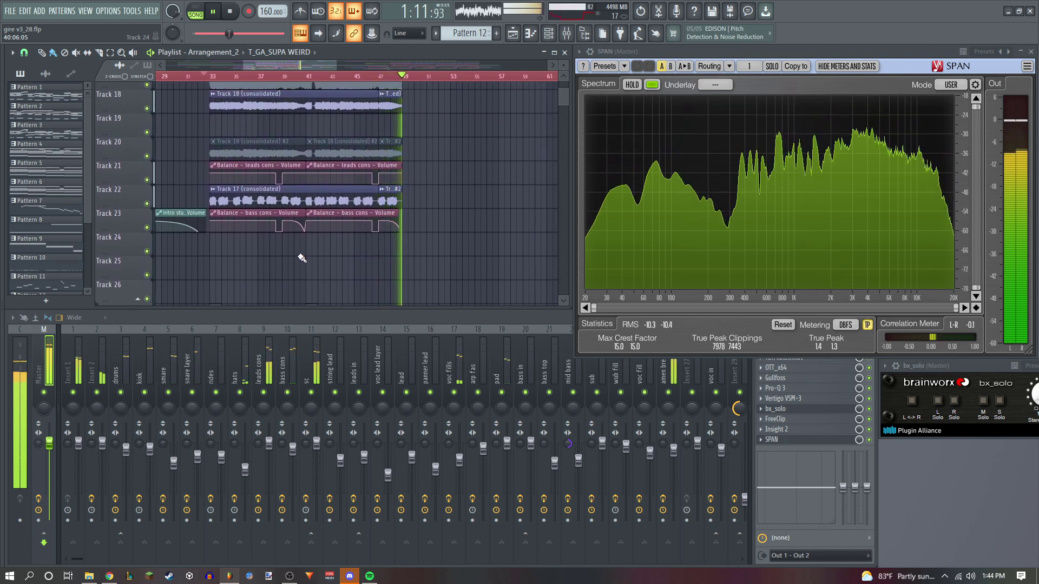
pyautogui.press('space')
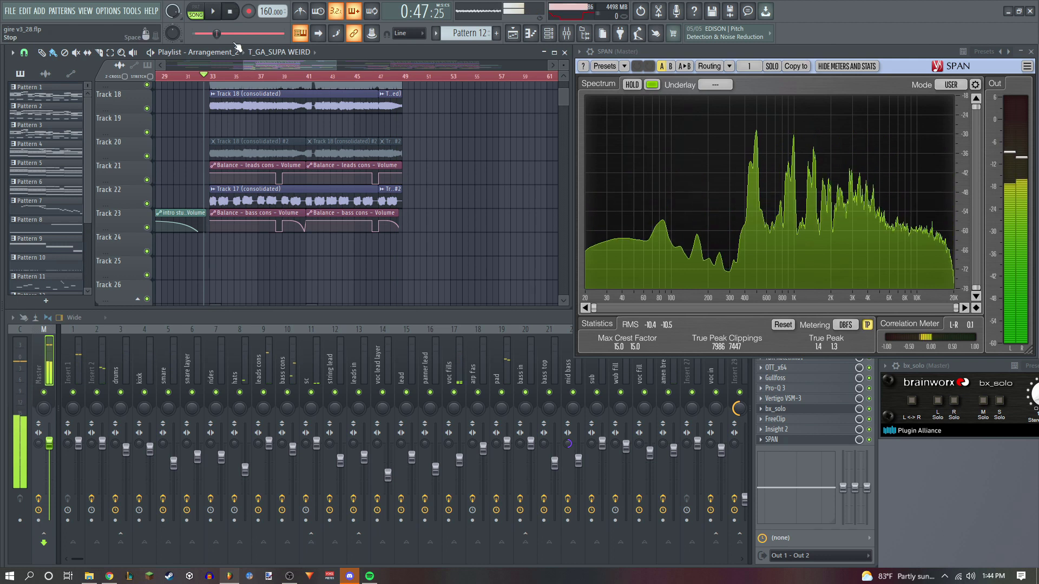
pyautogui.click(291, 397)
pyautogui.press('space')
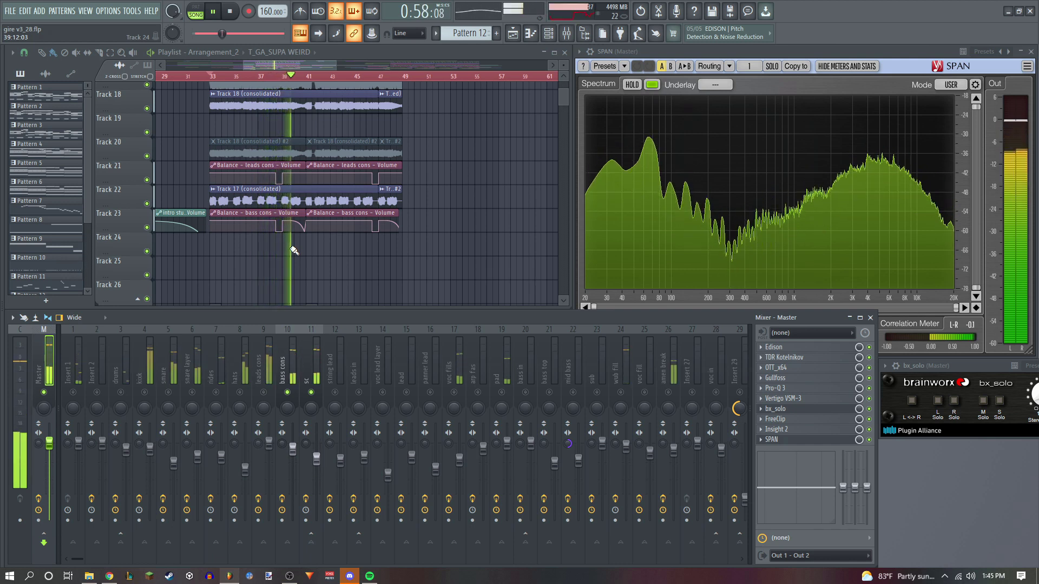
pyautogui.press('space')
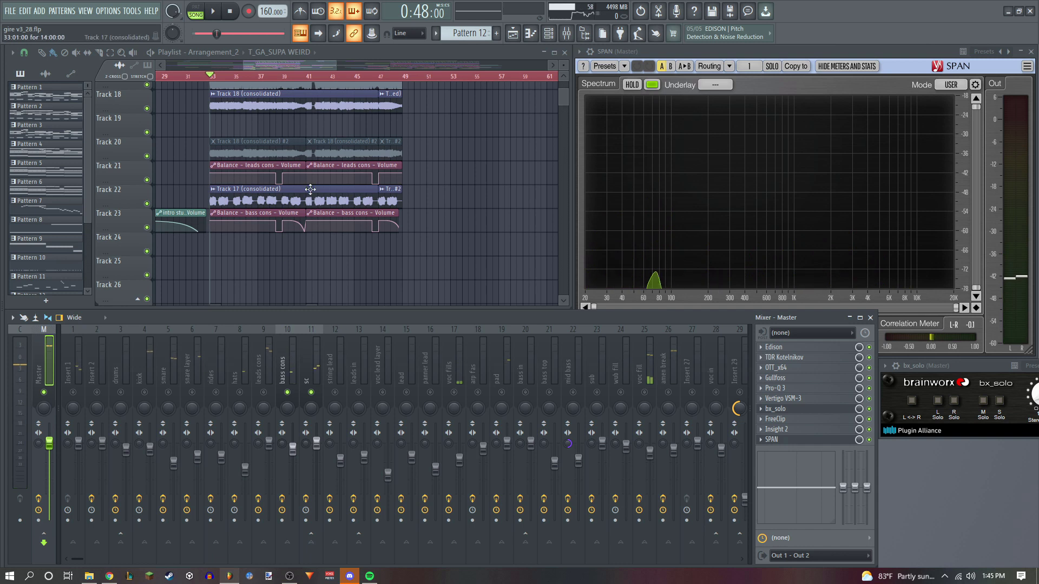
pyautogui.scroll(4, 310, 189)
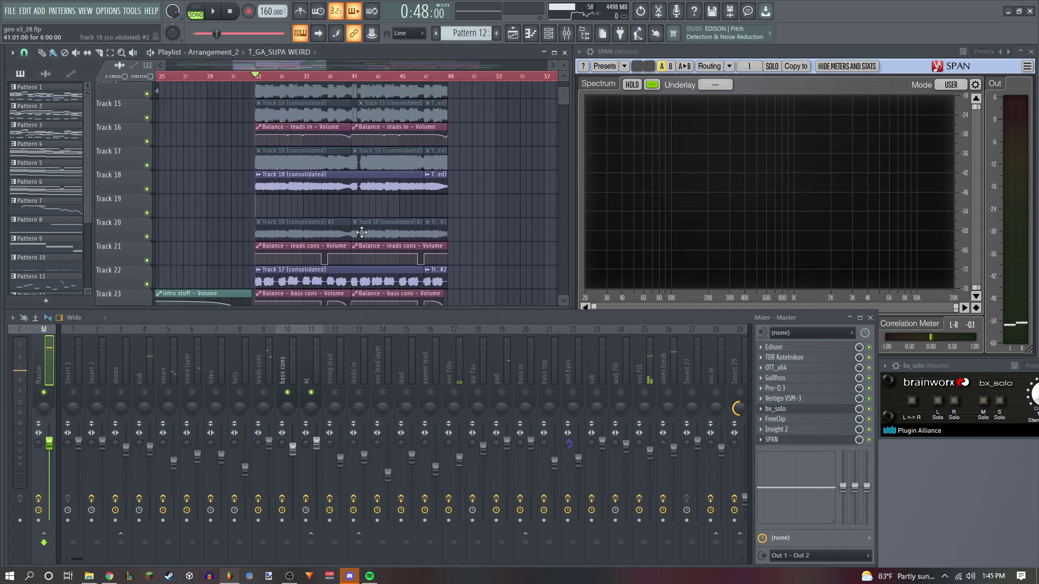
pyautogui.scroll(-4, 364, 245)
pyautogui.scroll(5, 365, 245)
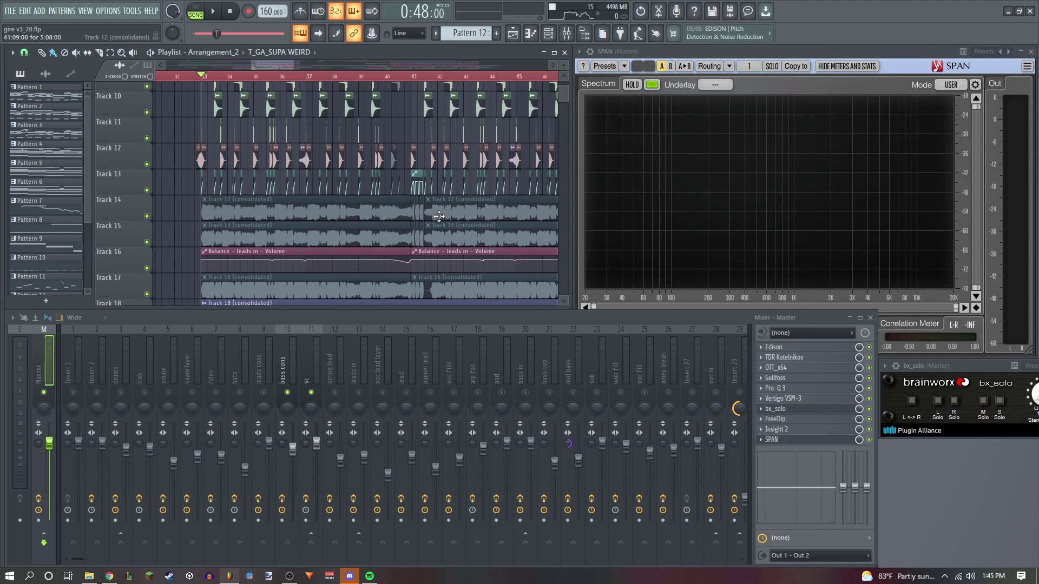
pyautogui.scroll(-5, 371, 274)
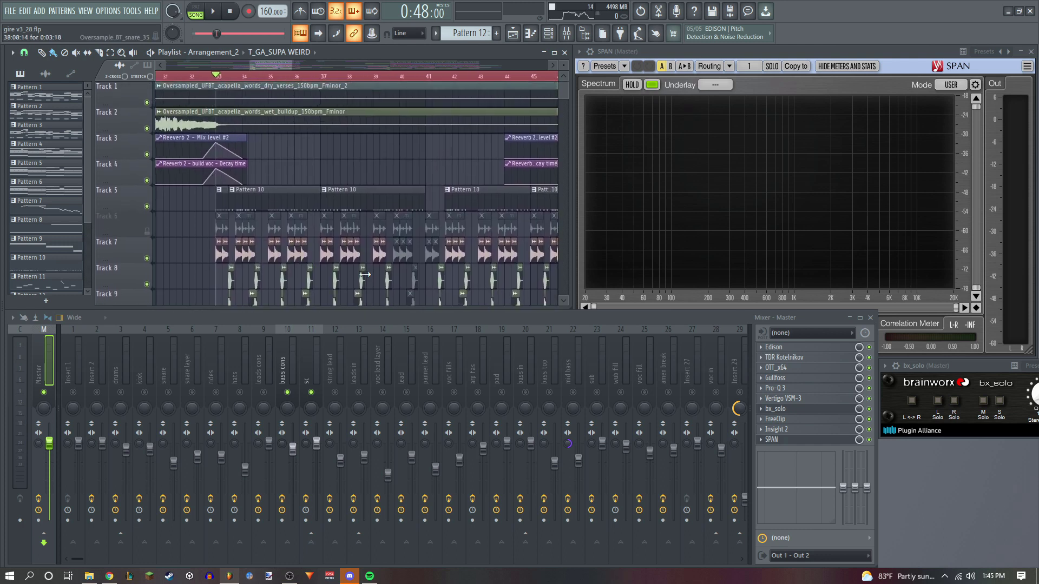
pyautogui.moveTo(329, 267); pyautogui.dragTo(386, 206)
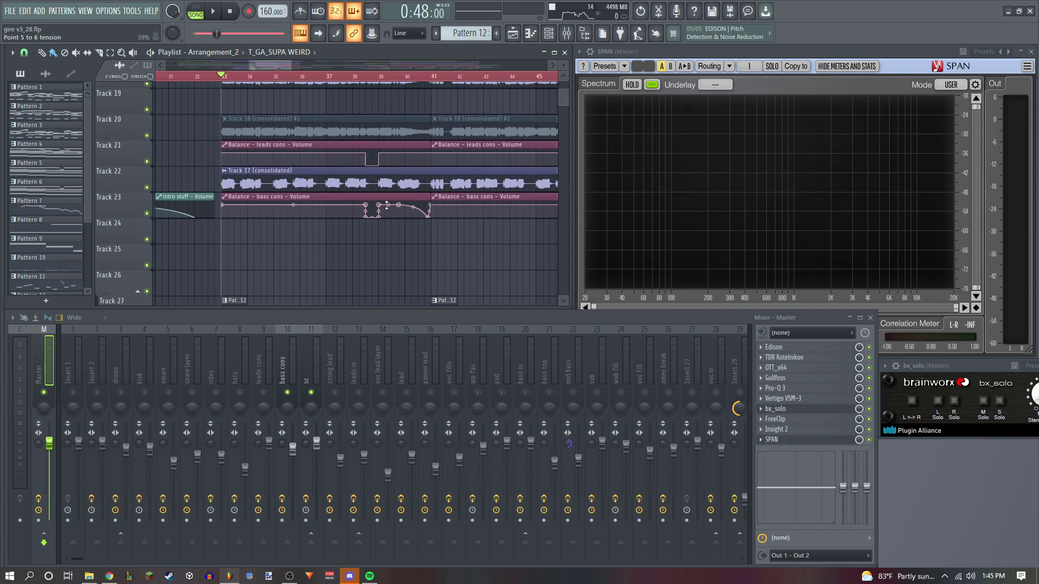